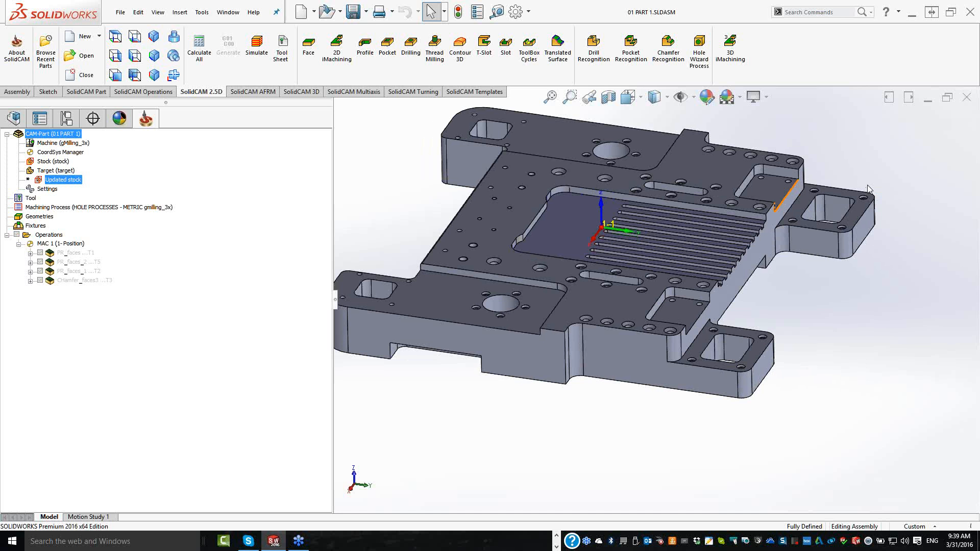
{"action": "left_click", "coordinate": [843, 220]}
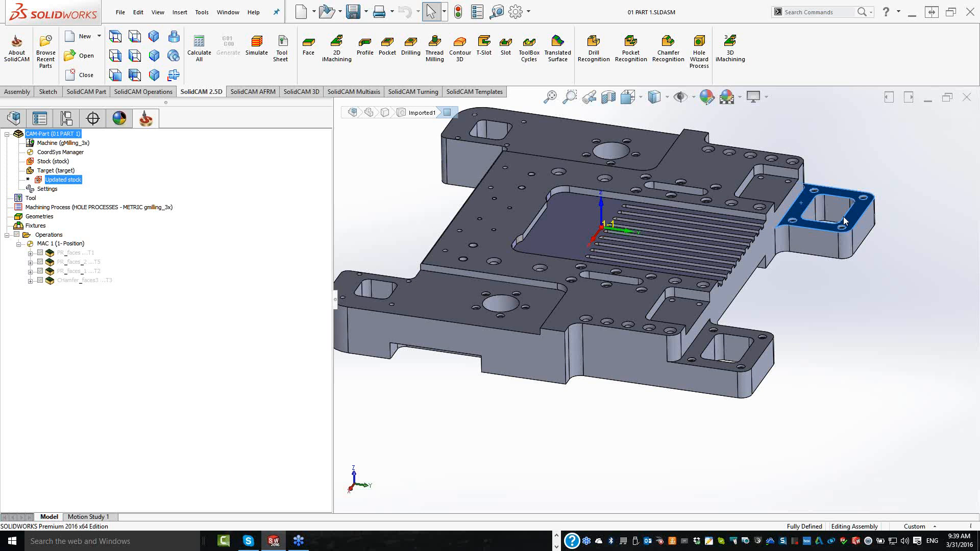
{"action": "middle_click_drag", "start_coordinate": [843, 220], "coordinate": [778, 245]}
{"action": "scroll", "coordinate": [778, 245], "scroll_direction": "up", "scroll_amount": 1}
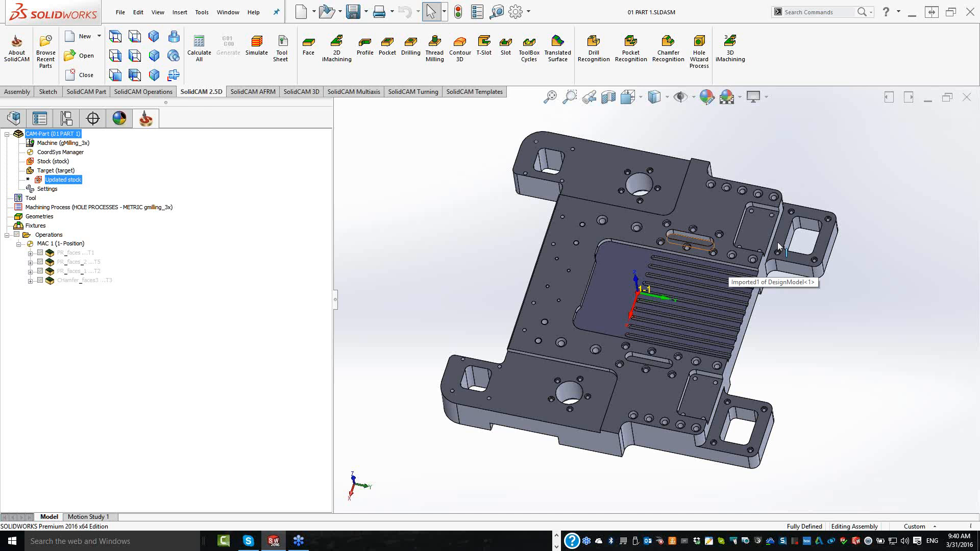
{"action": "middle_click_drag", "start_coordinate": [777, 242], "coordinate": [758, 276]}
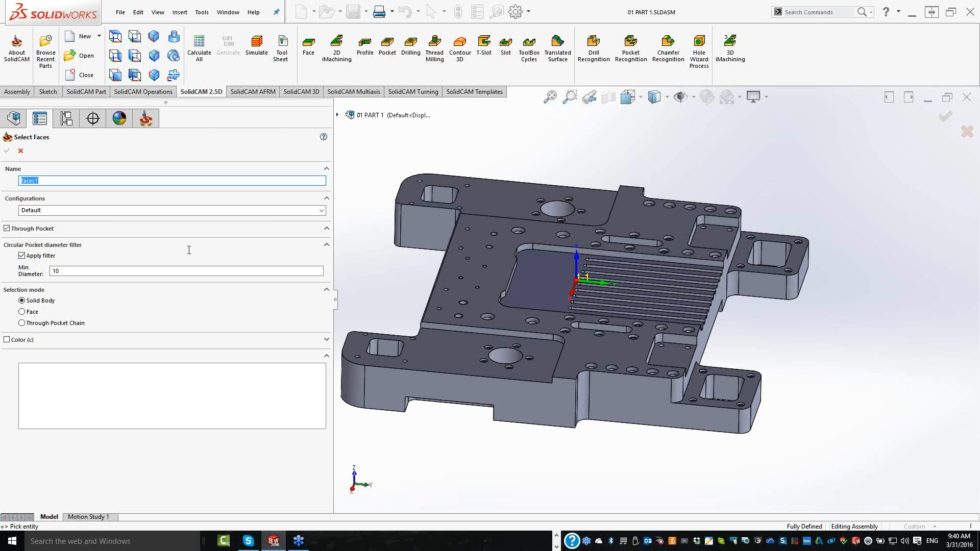
Define the faces1 pocket geometry from the solid body, with the minimum circular pocket diameter filter set to 20
{"action": "left_click", "coordinate": [71, 271]}
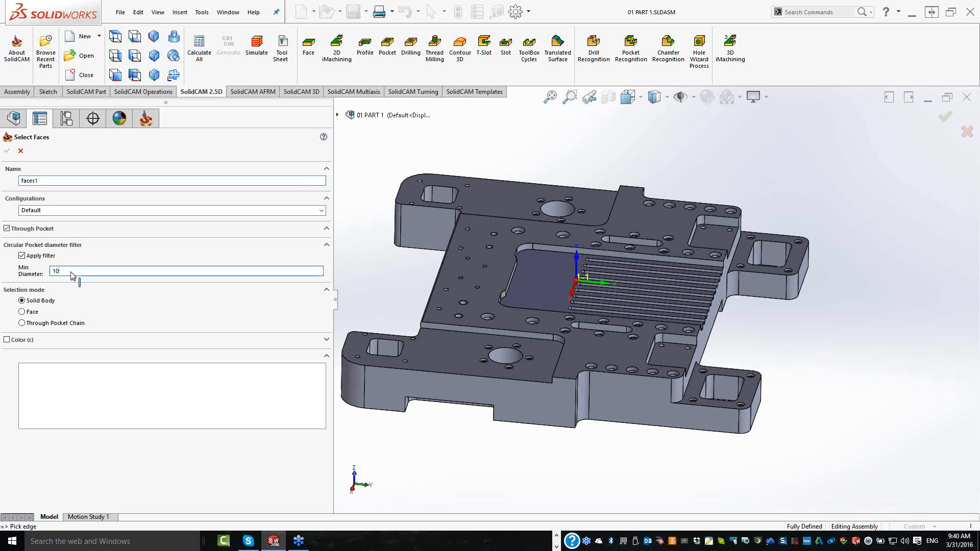
{"action": "scroll", "coordinate": [507, 226], "scroll_direction": "down", "scroll_amount": 4}
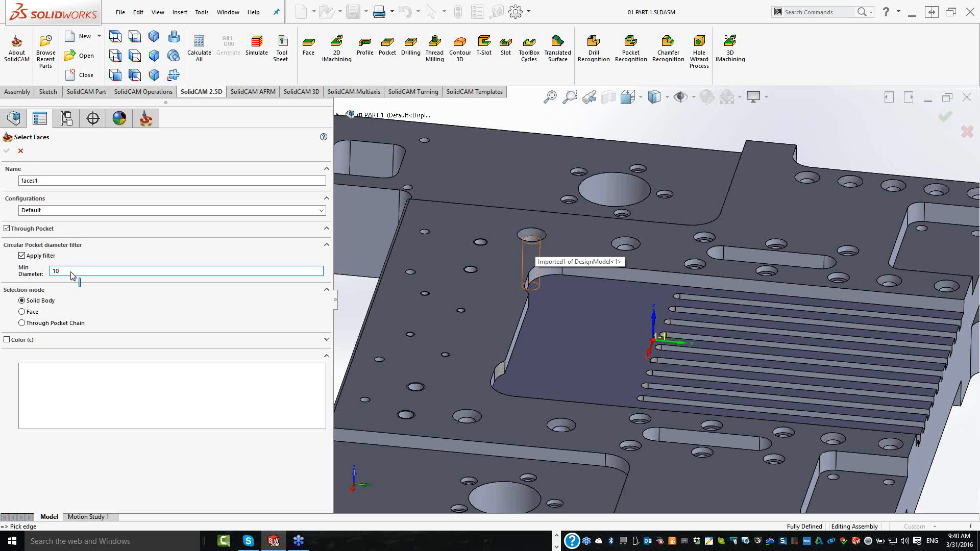
{"action": "left_click", "coordinate": [528, 243]}
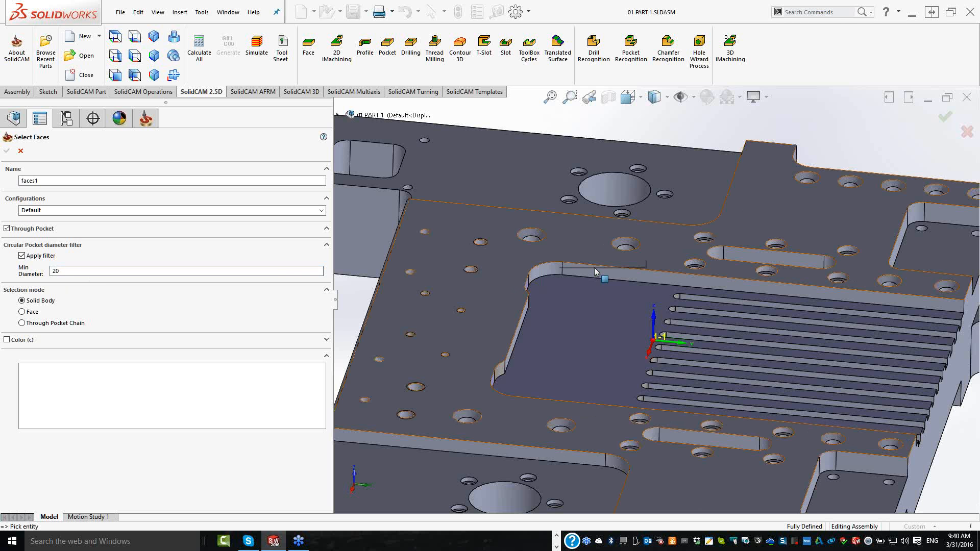
{"action": "scroll", "coordinate": [595, 272], "scroll_direction": "up", "scroll_amount": 5}
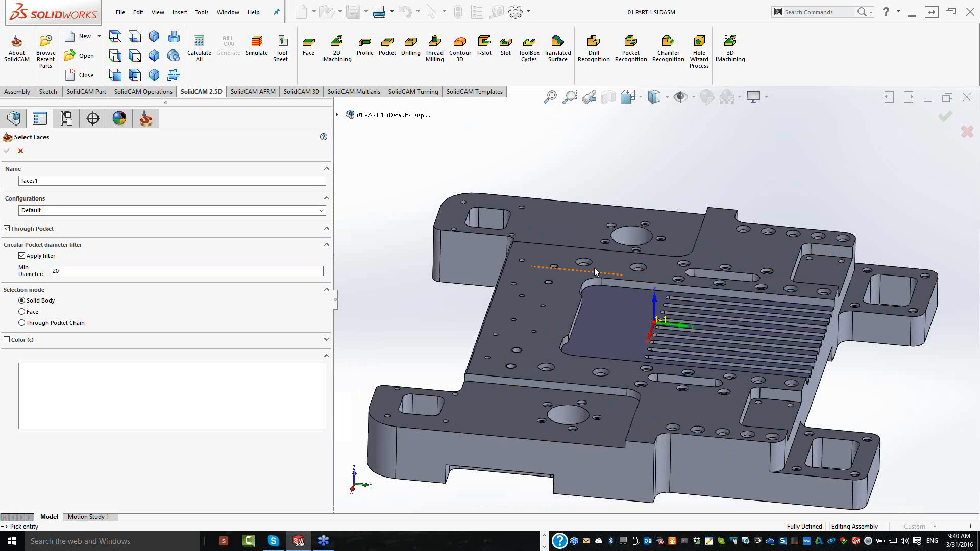
{"action": "scroll", "coordinate": [595, 272], "scroll_direction": "up", "scroll_amount": 2}
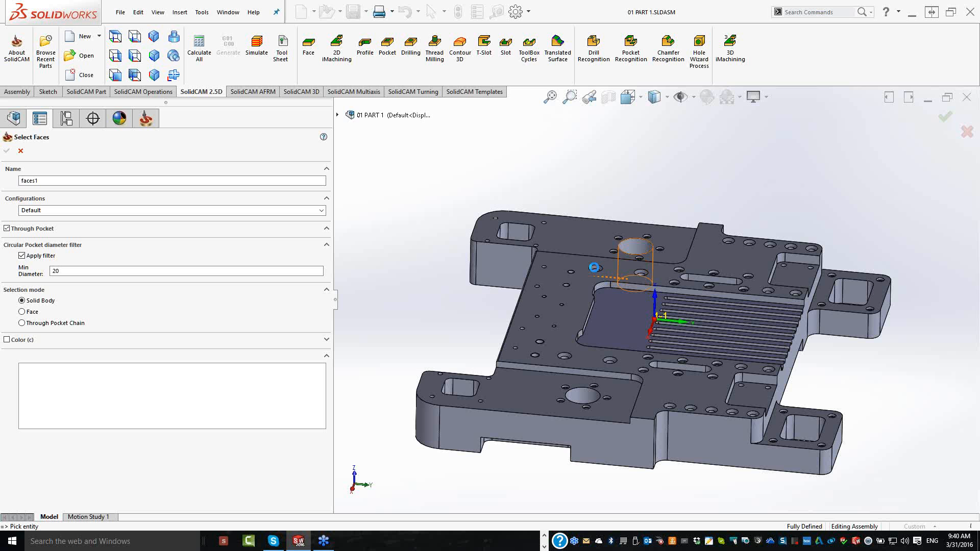
{"action": "left_click", "coordinate": [593, 268]}
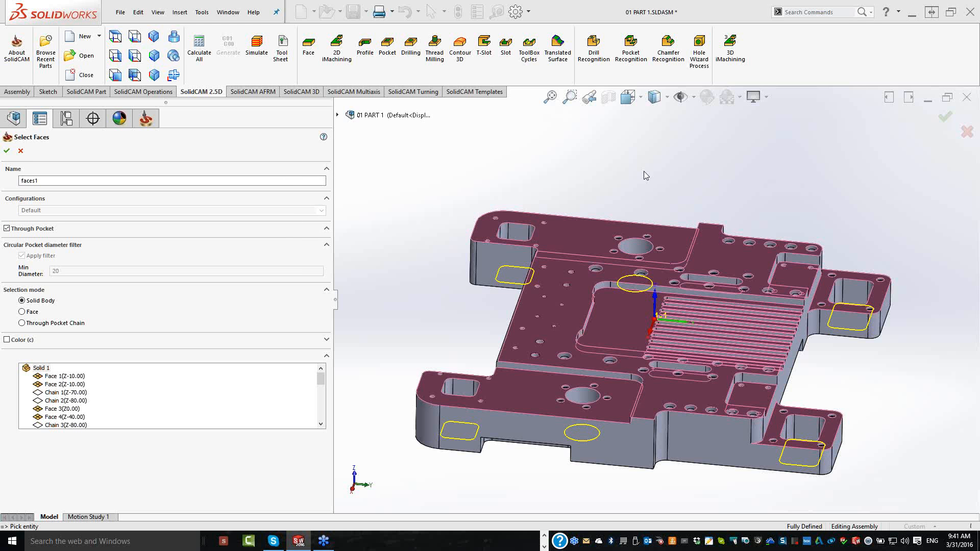
{"action": "left_click", "coordinate": [7, 151]}
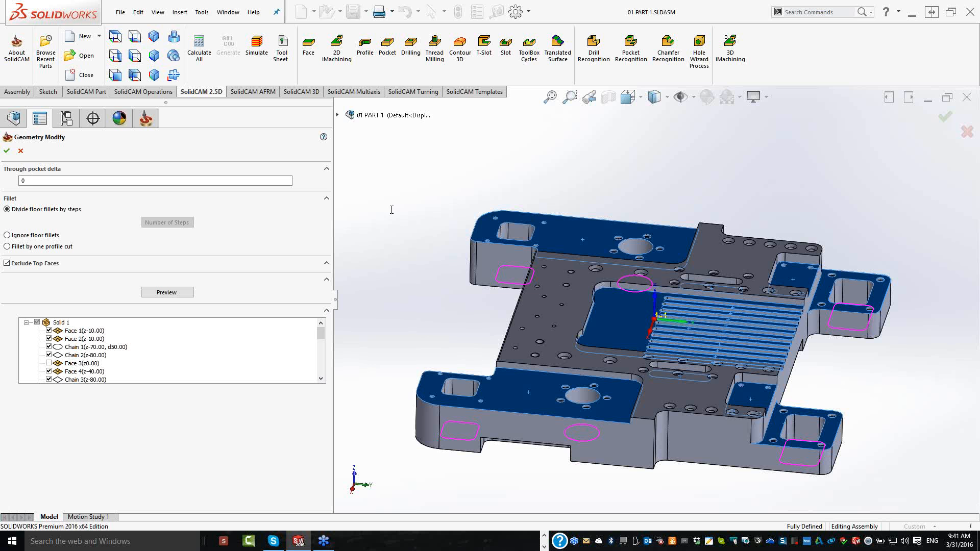
Set the through pocket delta of the geometry to -1
{"action": "left_click", "coordinate": [32, 181]}
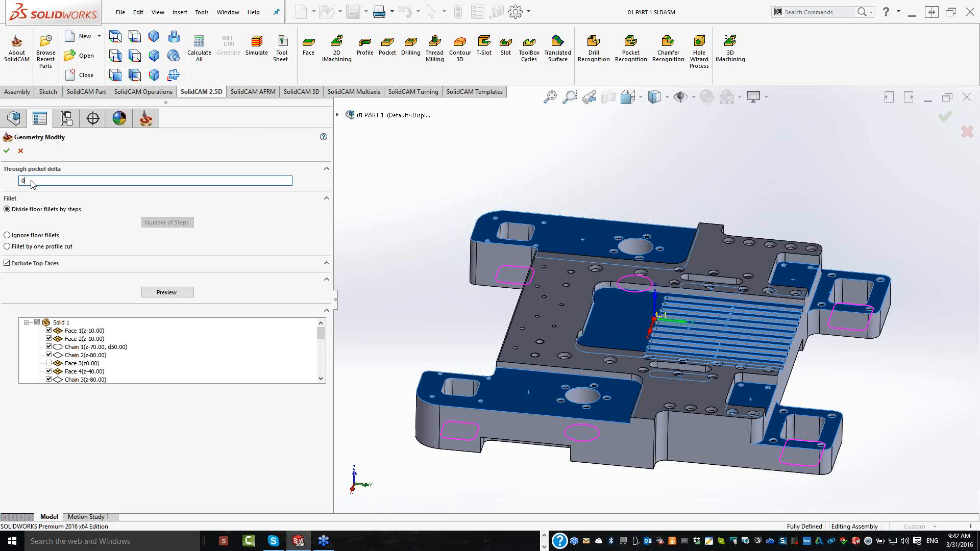
{"action": "key", "text": "BackSpace"}
{"action": "type", "text": "-1"}
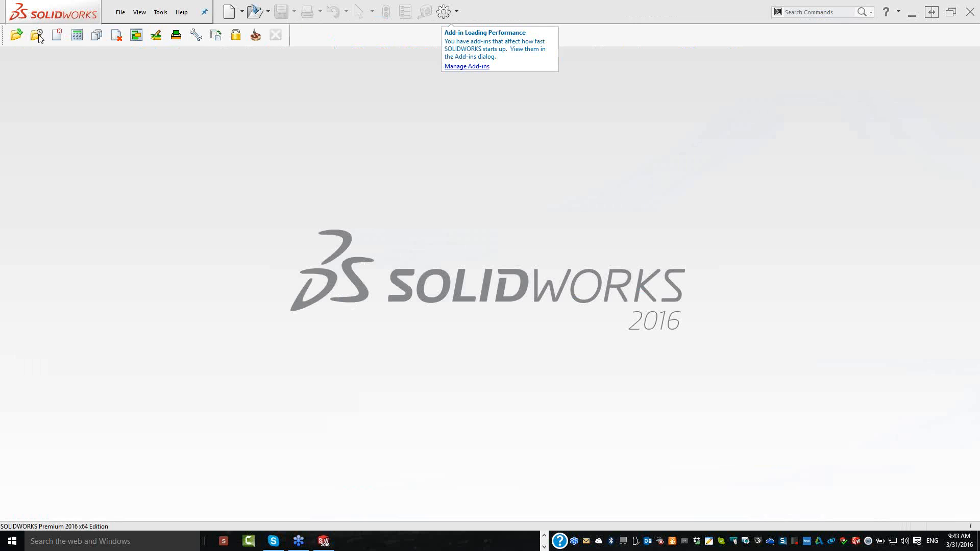
Reopen the CAM part 01 PART 1 from the recently used parts
{"action": "left_click", "coordinate": [37, 35]}
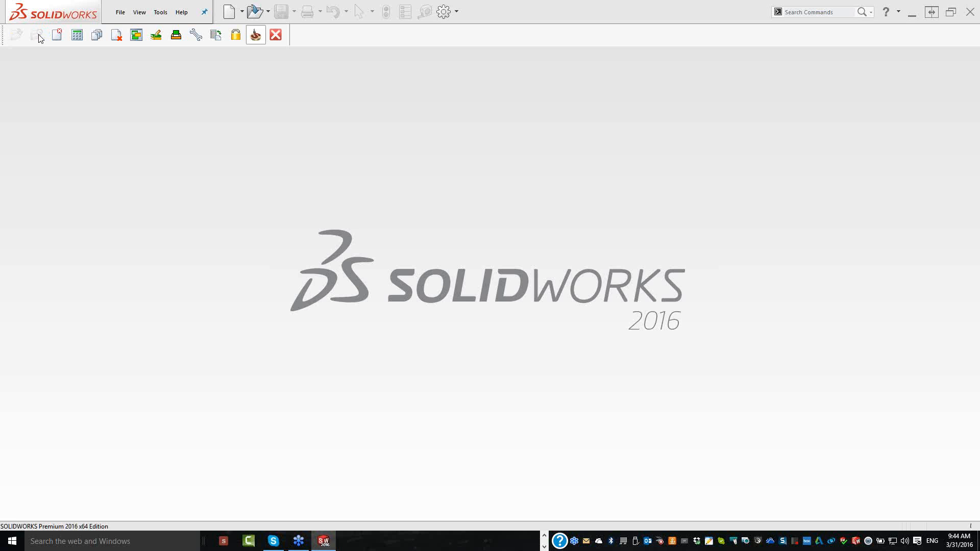
{"action": "left_click", "coordinate": [143, 51]}
{"action": "left_click", "coordinate": [162, 13]}
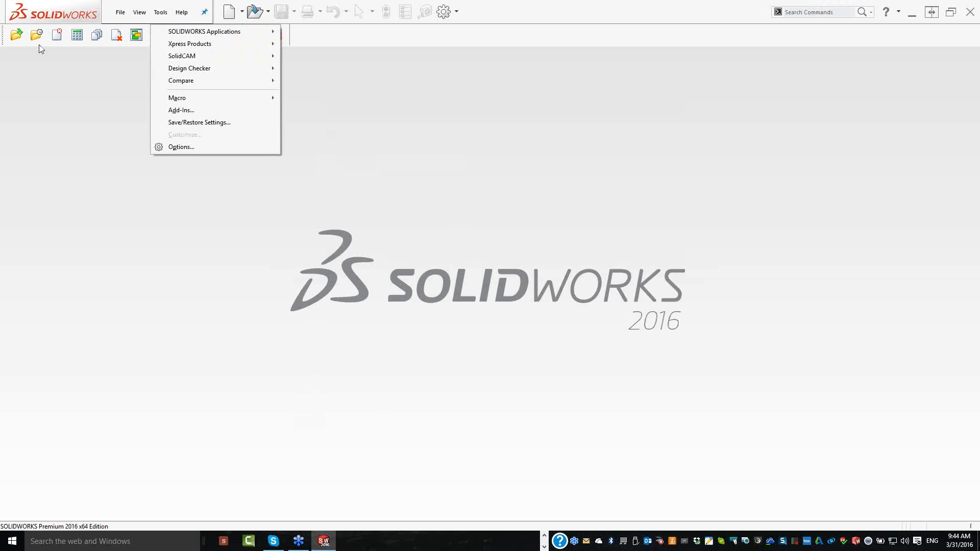
{"action": "key", "text": "Escape"}
{"action": "left_click", "coordinate": [235, 35]}
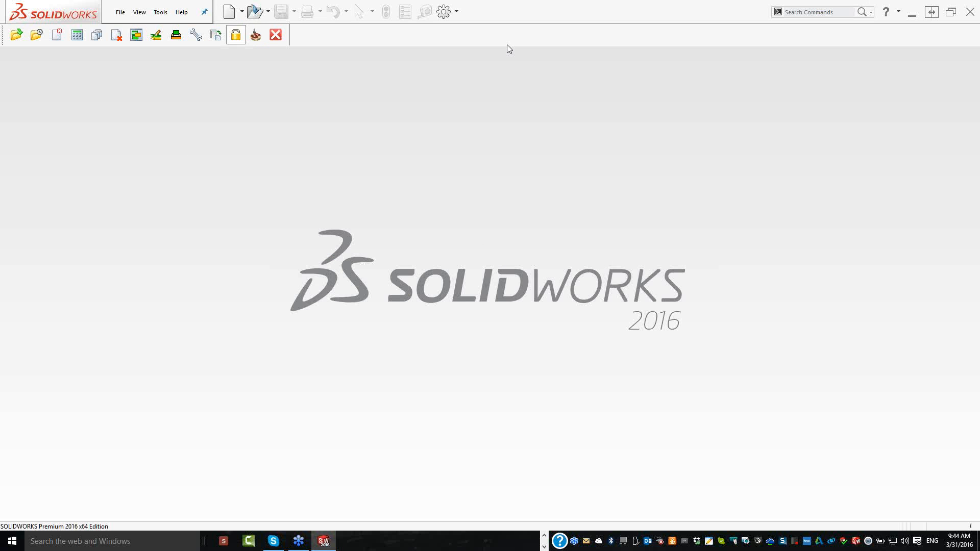
{"action": "right_click", "coordinate": [534, 39]}
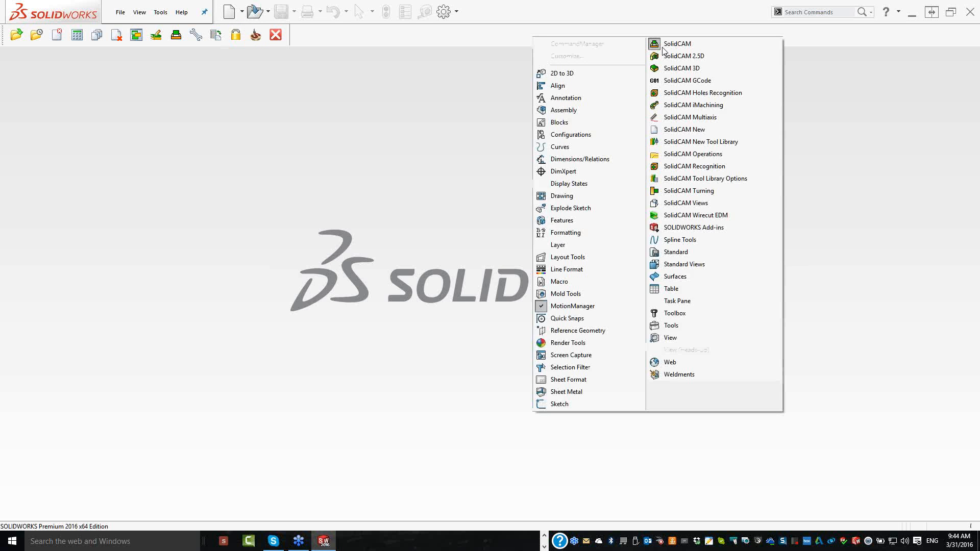
{"action": "left_click", "coordinate": [803, 107]}
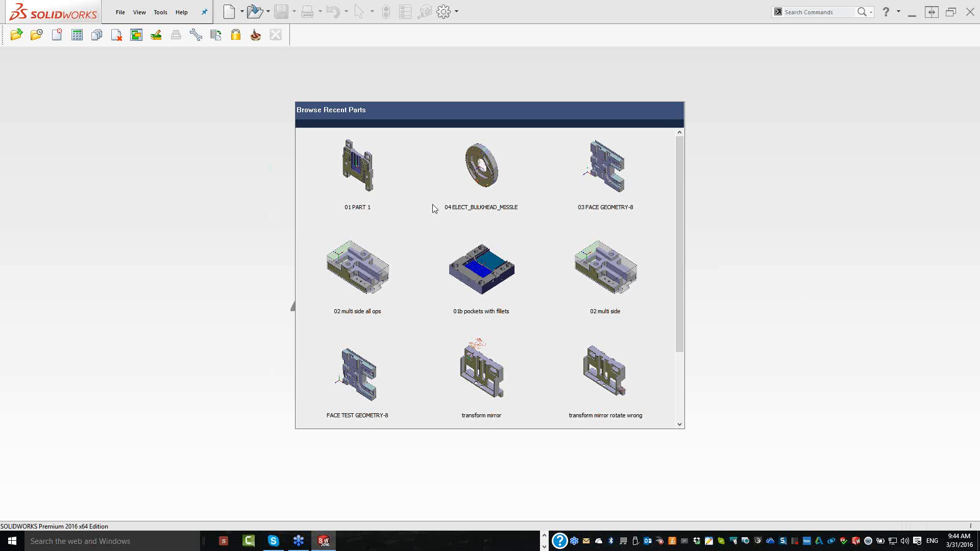
{"action": "left_click", "coordinate": [481, 265]}
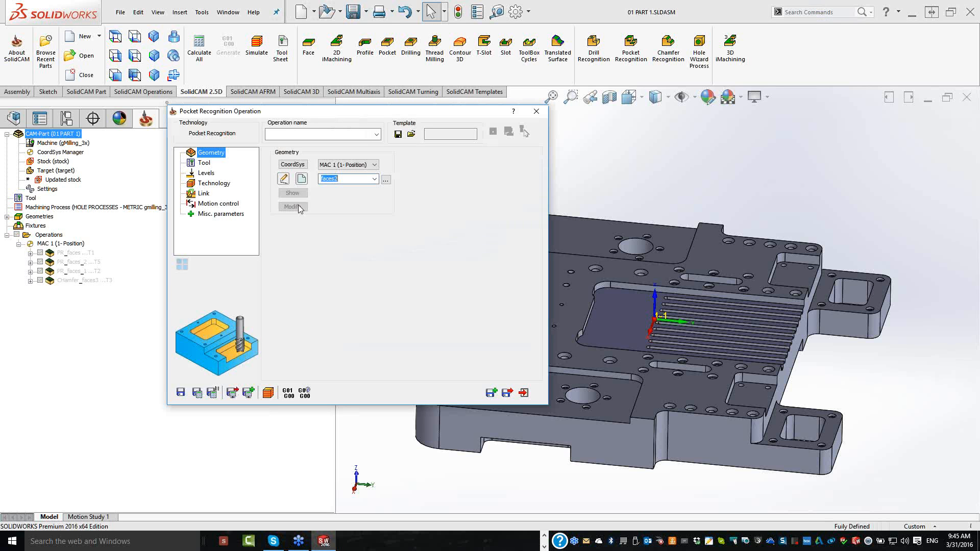
Exclude the top faces from the faces2 pocket geometry and assign the 25 mm end mill, tool 1, to the operation
{"action": "left_click", "coordinate": [298, 205]}
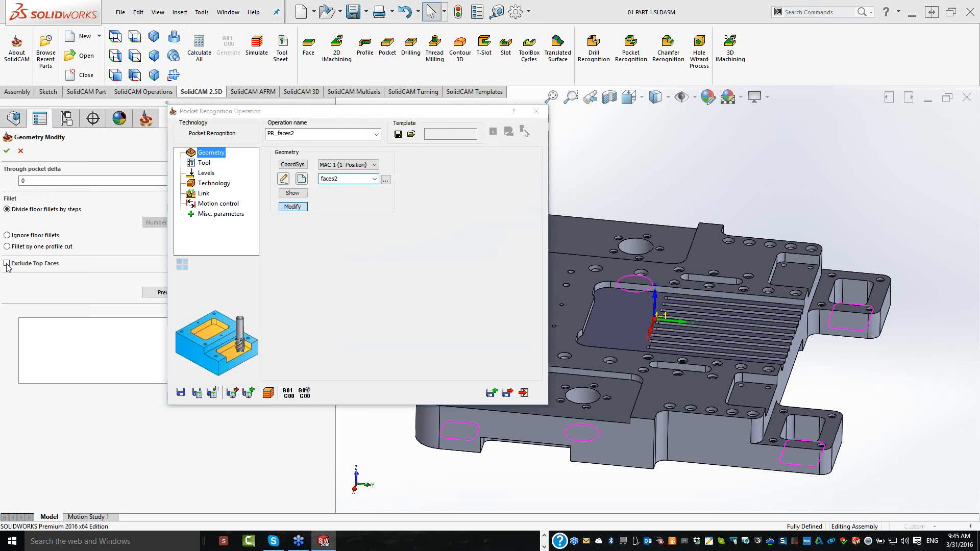
{"action": "left_click", "coordinate": [6, 263]}
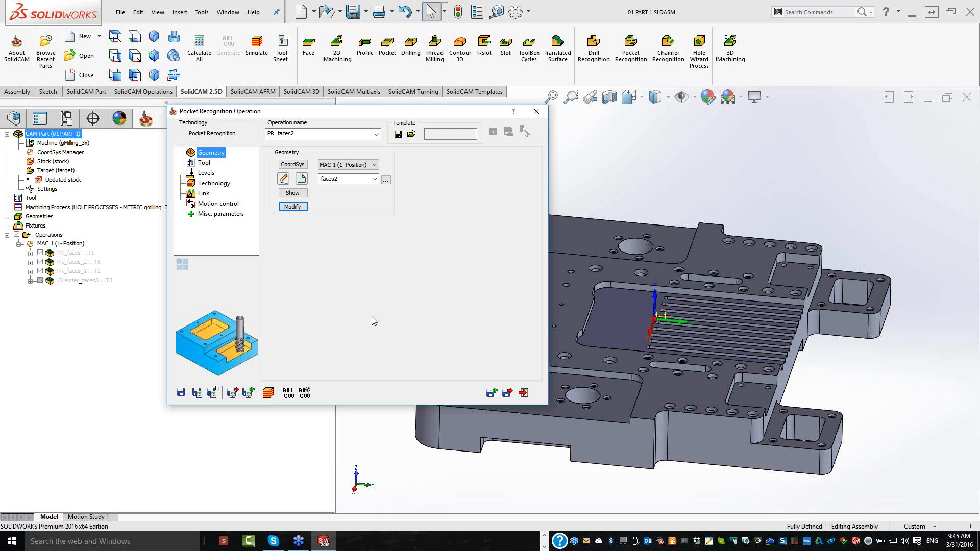
{"action": "key", "text": "Down"}
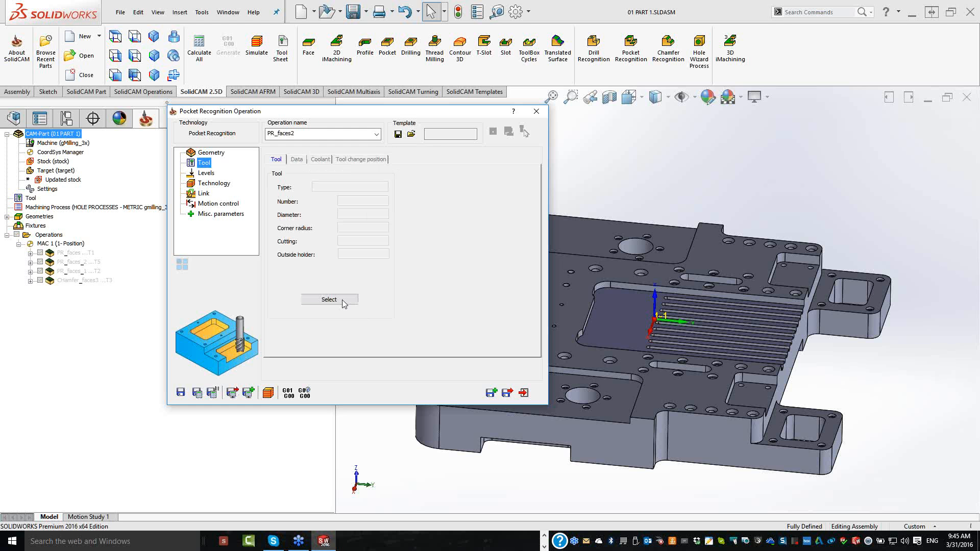
{"action": "left_click", "coordinate": [343, 303]}
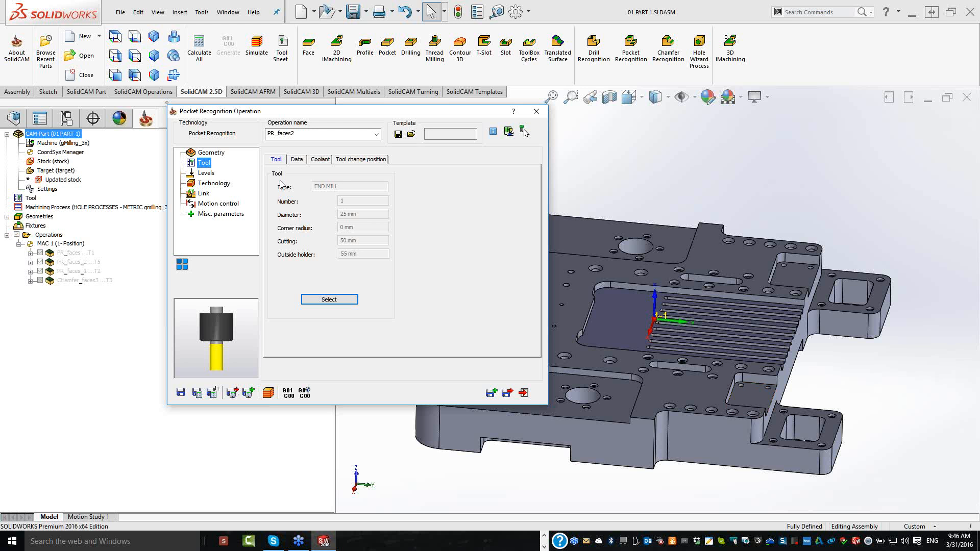
Enable the lower level limit for the pocket recognition operation and set it to -45
{"action": "left_click", "coordinate": [208, 174]}
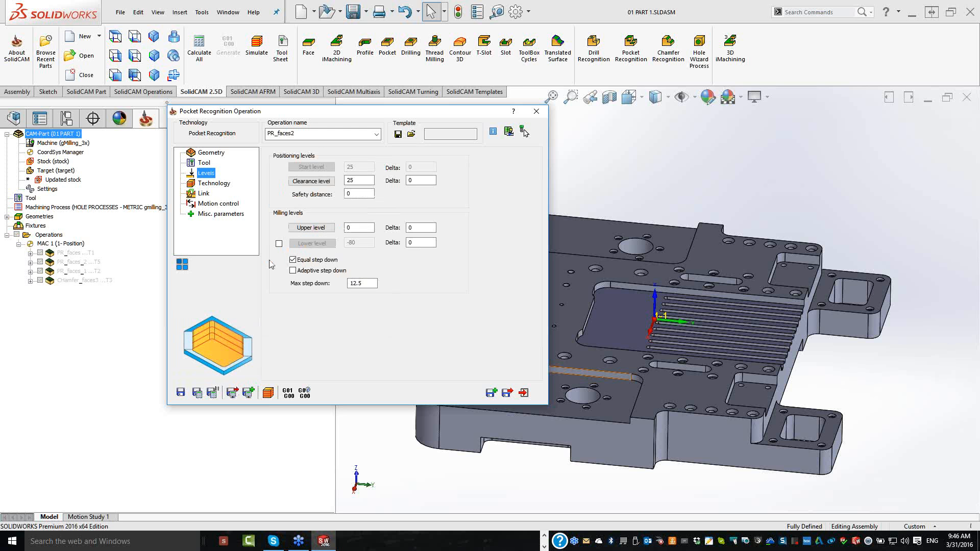
{"action": "left_click", "coordinate": [278, 243]}
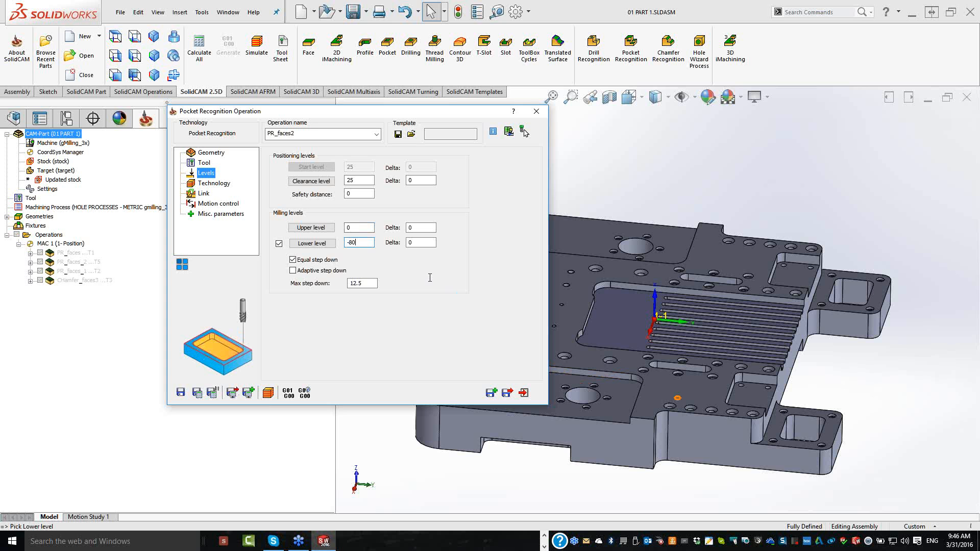
{"action": "left_click", "coordinate": [774, 426]}
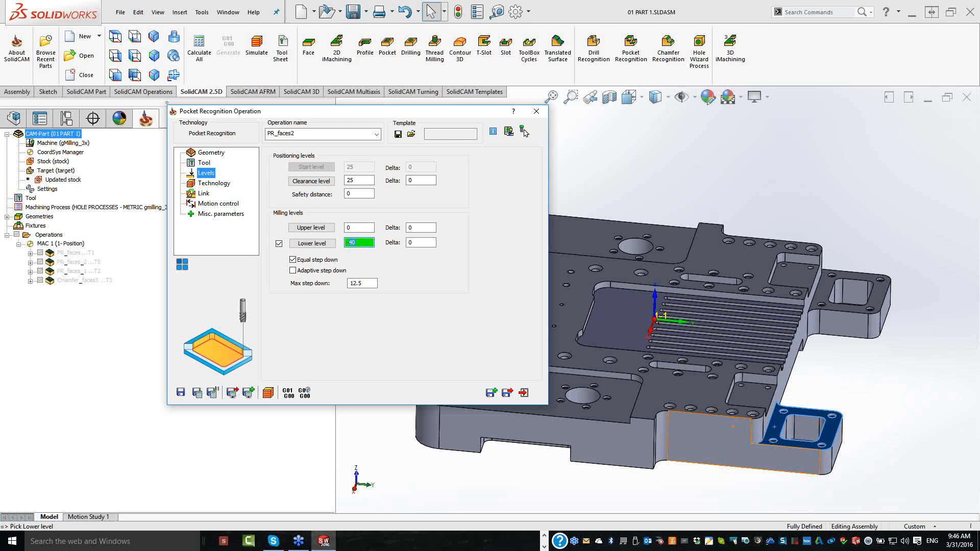
{"action": "type", "text": "-45"}
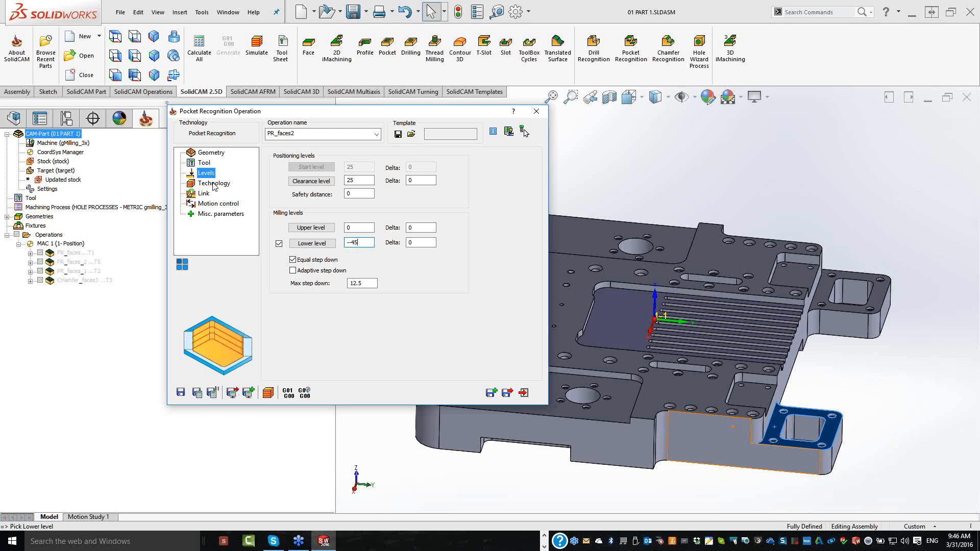
{"action": "left_click_drag", "start_coordinate": [361, 242], "coordinate": [325, 237]}
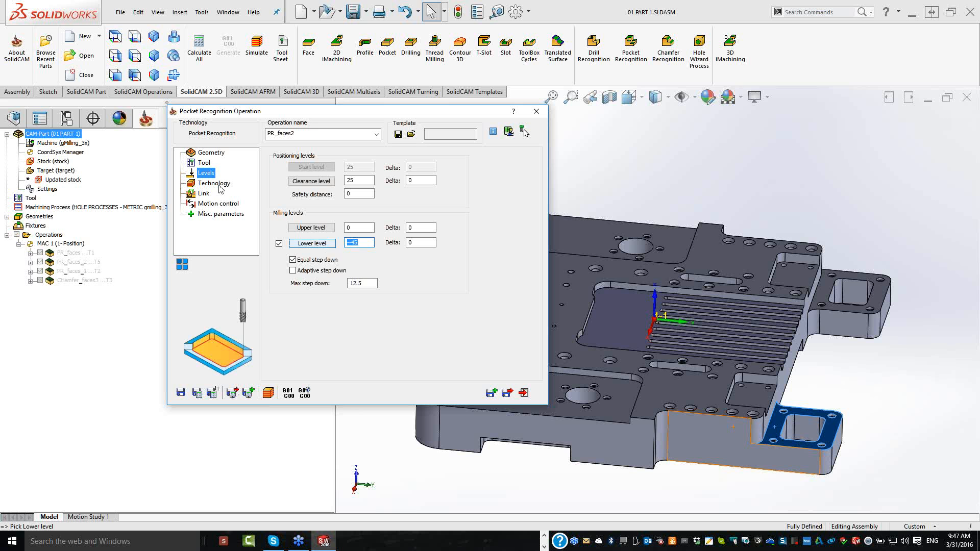
{"action": "type", "text": "-45"}
Calculate the operation using the one-way open-pocket profile strategy with approach from outside, and check the machined result in SolidVerify
{"action": "left_click", "coordinate": [214, 183]}
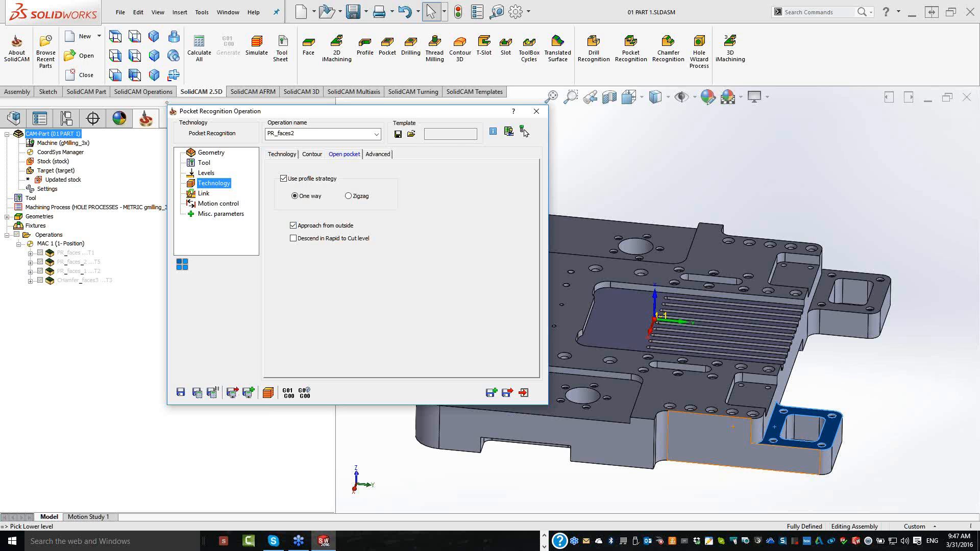
{"action": "left_click", "coordinate": [523, 132]}
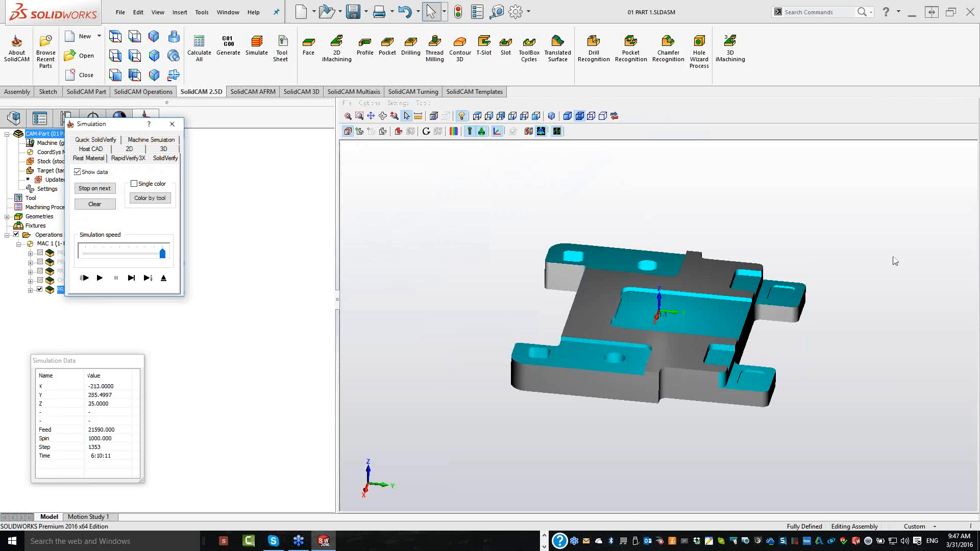
{"action": "scroll", "coordinate": [895, 261], "scroll_direction": "up", "scroll_amount": 3}
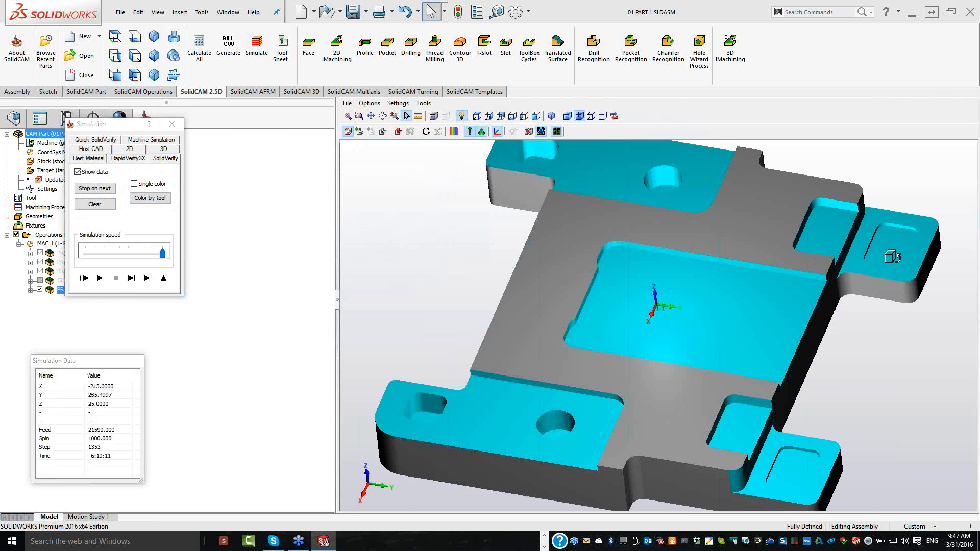
{"action": "middle_click_drag", "start_coordinate": [892, 256], "coordinate": [893, 256]}
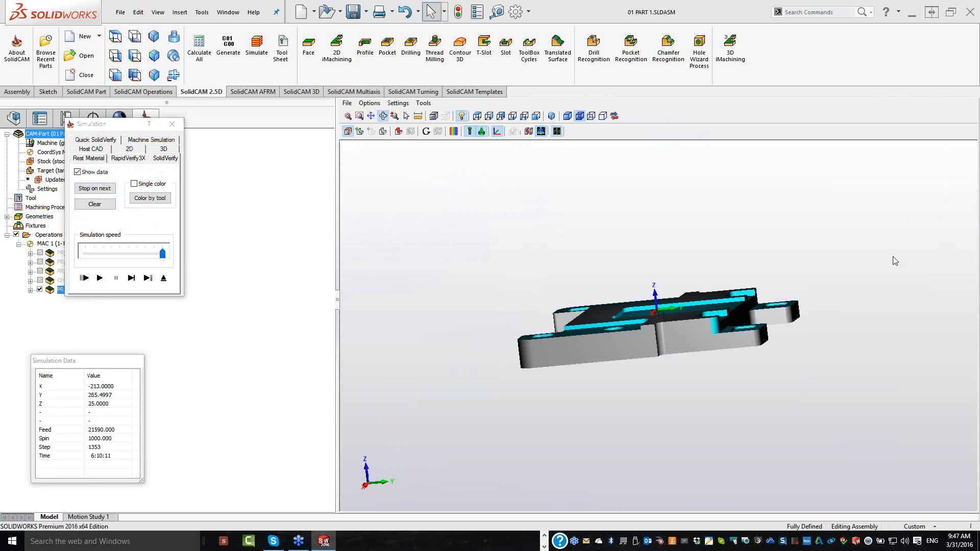
{"action": "middle_click_drag", "start_coordinate": [893, 256], "coordinate": [892, 306]}
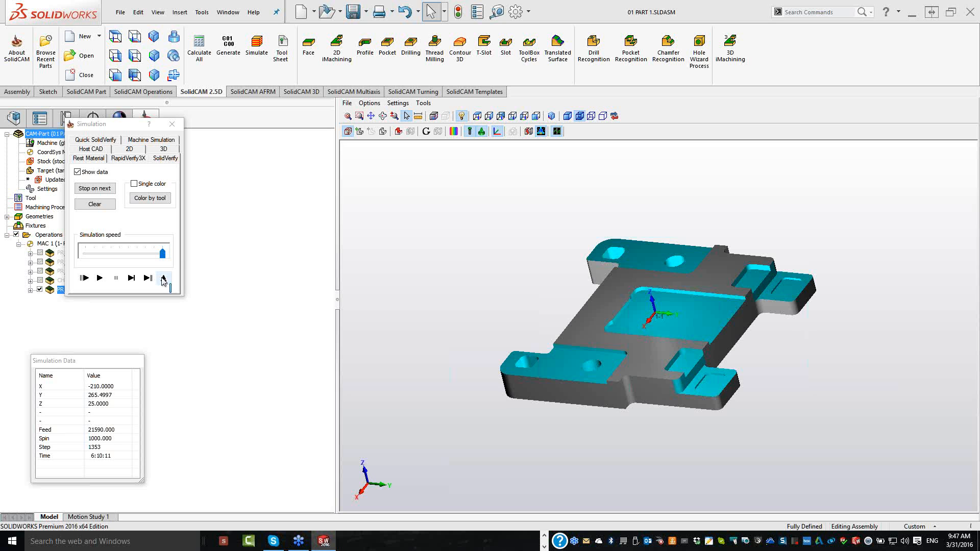
{"action": "left_click", "coordinate": [163, 279]}
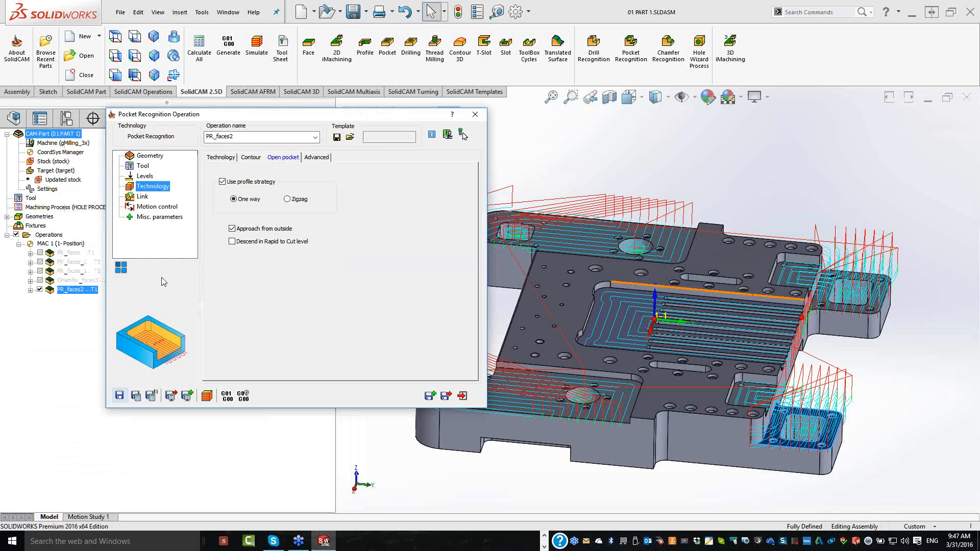
Create a copy of the PR_faces2 operation with 25 mm end mill tool 5, milling from upper level -45 without a lower level limit
{"action": "left_click", "coordinate": [429, 396]}
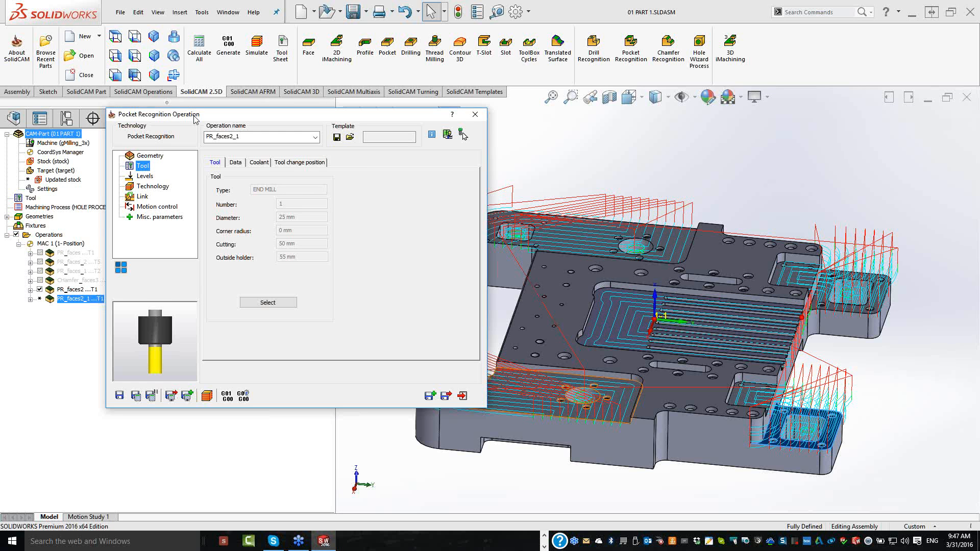
{"action": "left_click", "coordinate": [267, 302]}
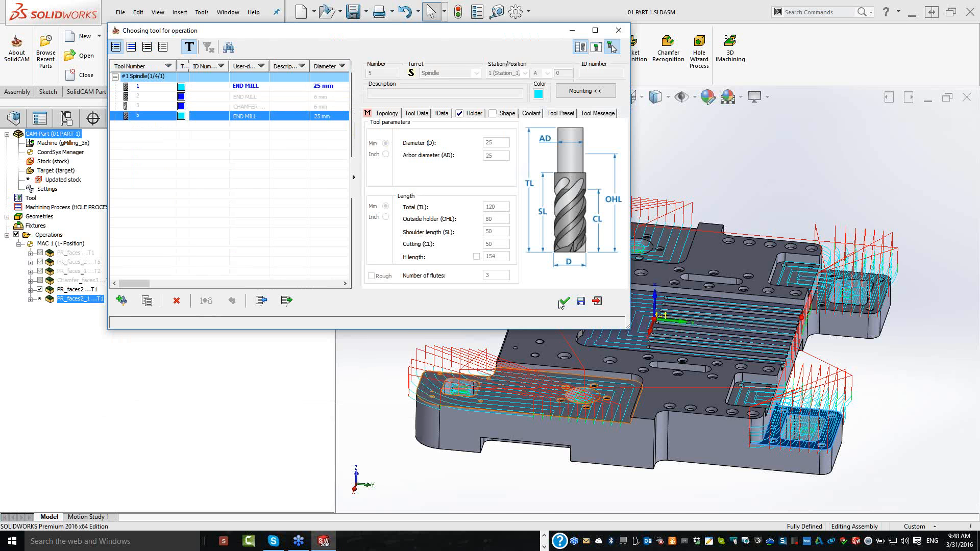
{"action": "left_click", "coordinate": [151, 177]}
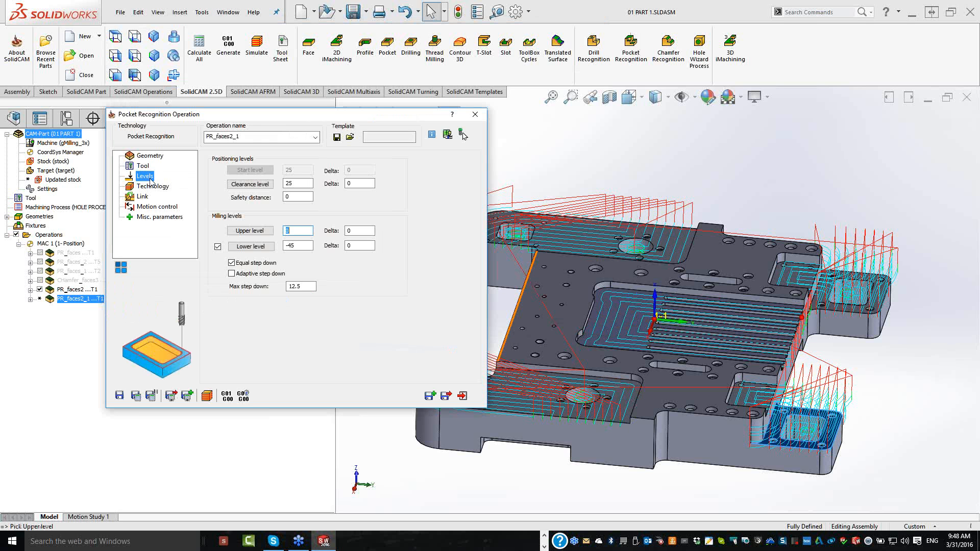
{"action": "type", "text": "-45"}
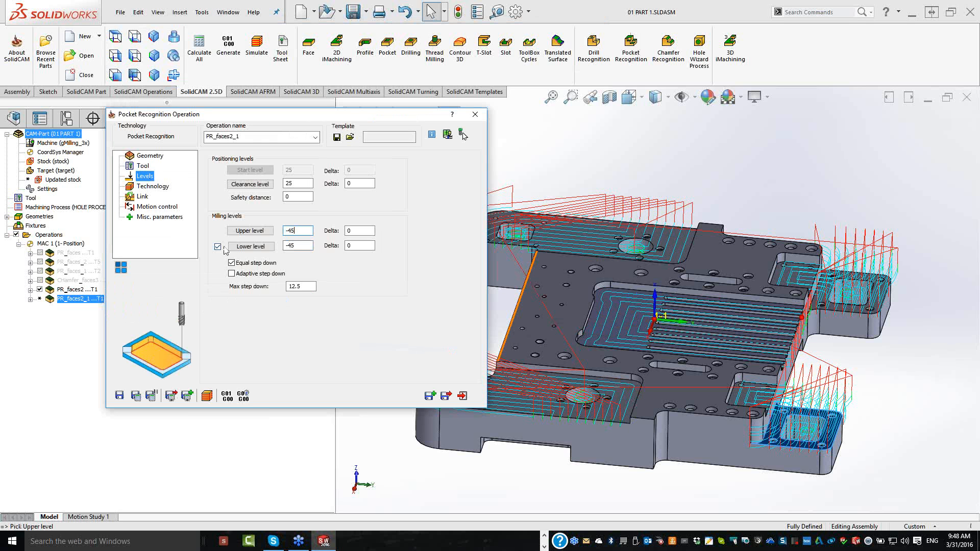
{"action": "left_click", "coordinate": [218, 246]}
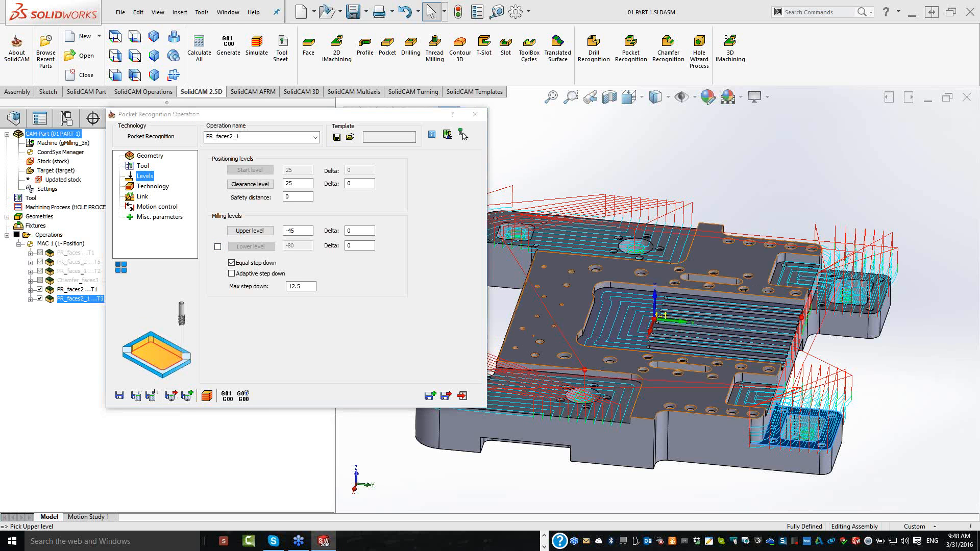
Check the deeper pocket operation in SolidVerify, and inspect its toolpath on the model with the PR_faces2 toolpath hidden
{"action": "left_click", "coordinate": [207, 397]}
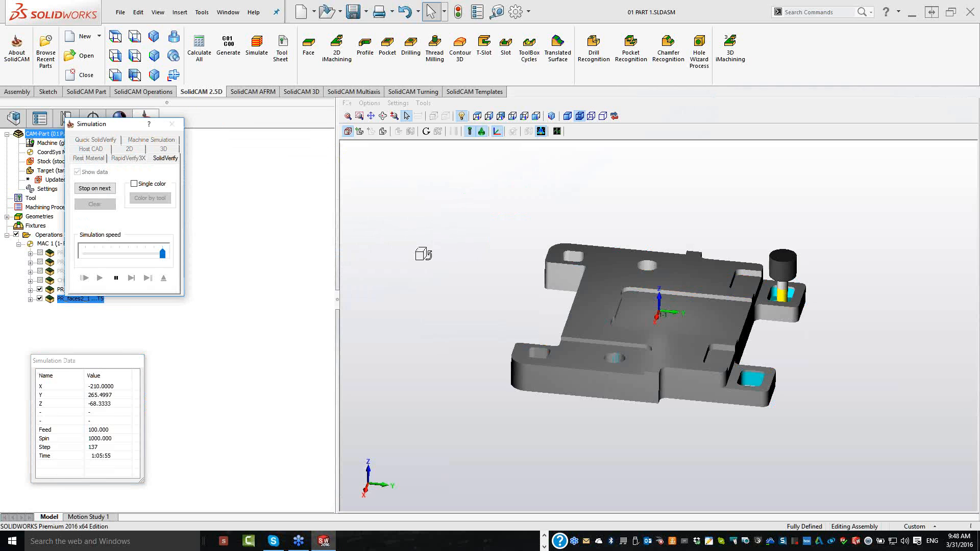
{"action": "scroll", "coordinate": [819, 257], "scroll_direction": "down", "scroll_amount": 2}
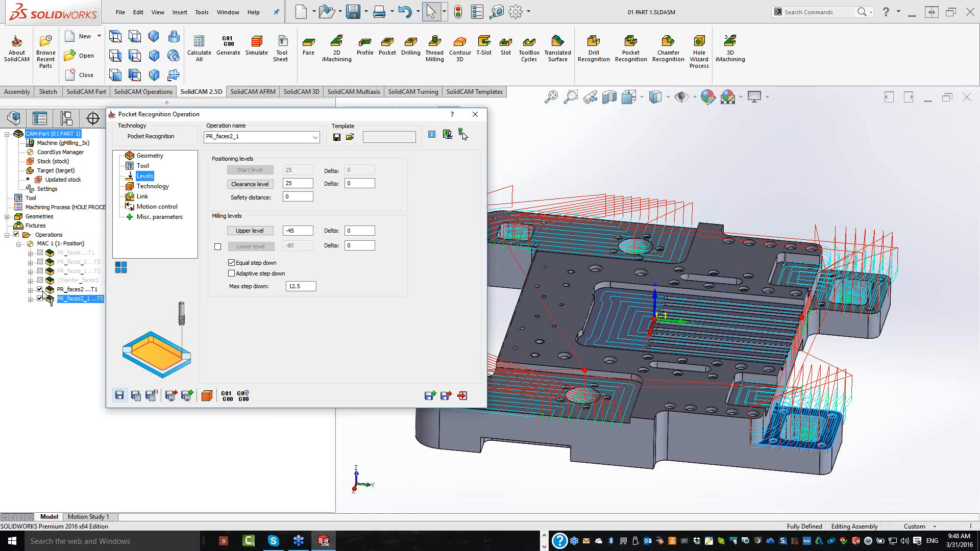
{"action": "left_click", "coordinate": [39, 289]}
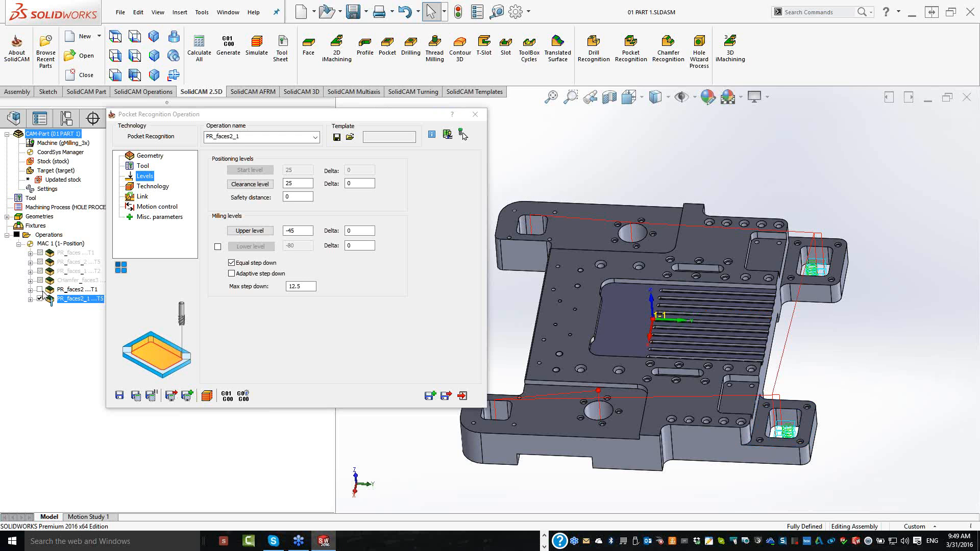
{"action": "scroll", "coordinate": [835, 323], "scroll_direction": "down", "scroll_amount": 3}
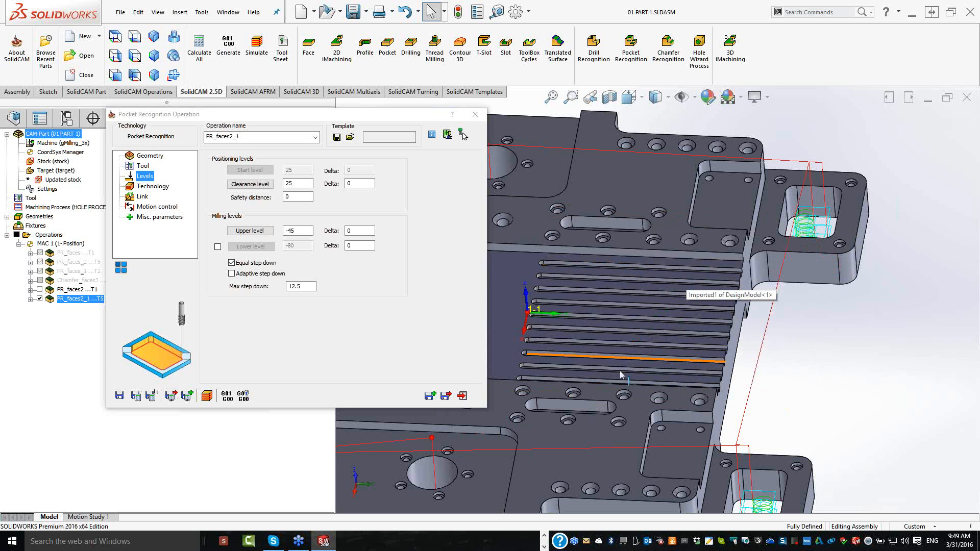
{"action": "scroll", "coordinate": [619, 371], "scroll_direction": "up", "scroll_amount": 3}
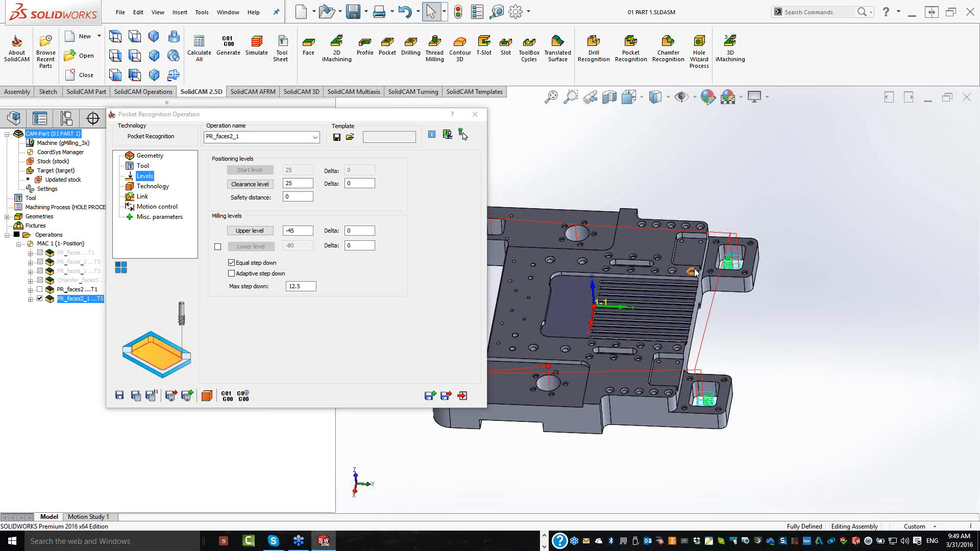
Copy the pocket operation for the 6 mm end mill, tool 2, and set its upper level to 0 from the top face
{"action": "left_click", "coordinate": [429, 397]}
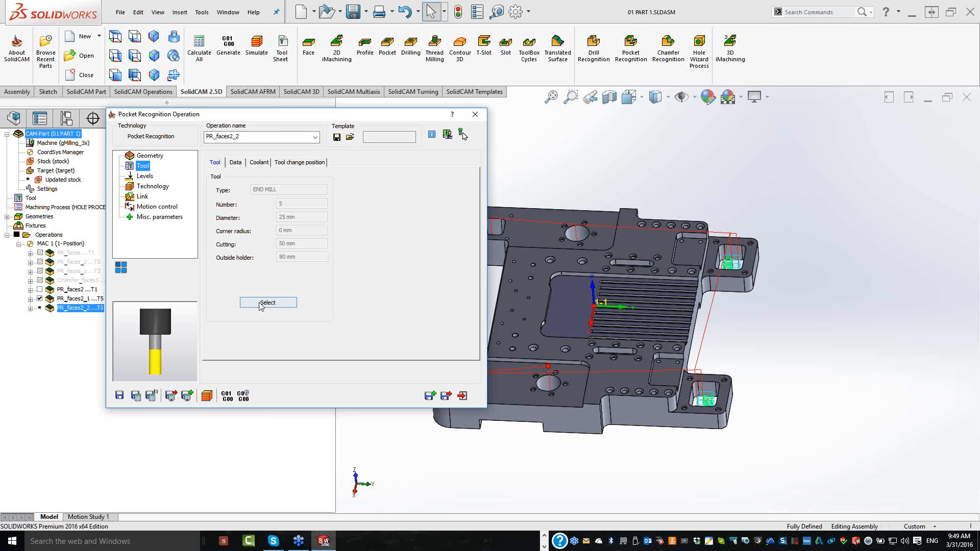
{"action": "left_click", "coordinate": [261, 303]}
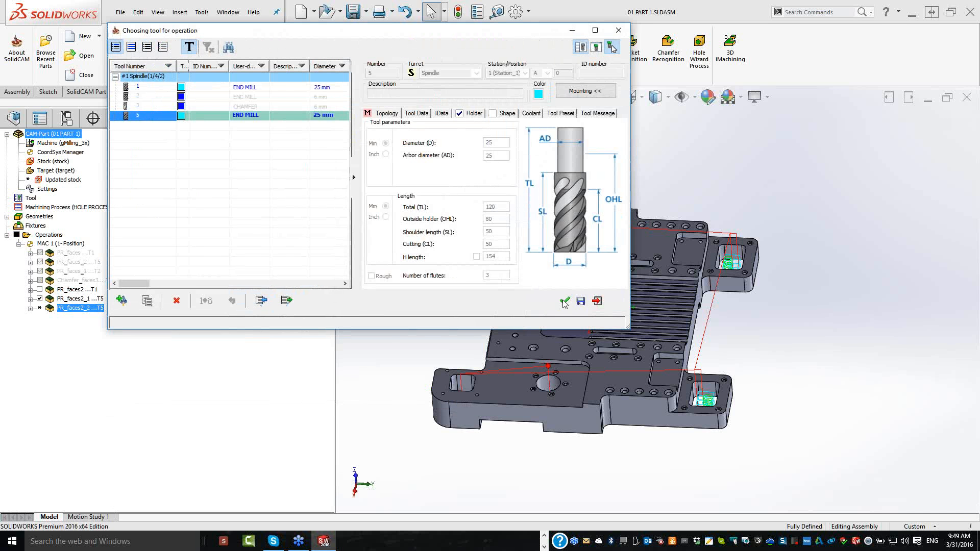
{"action": "left_click", "coordinate": [321, 96]}
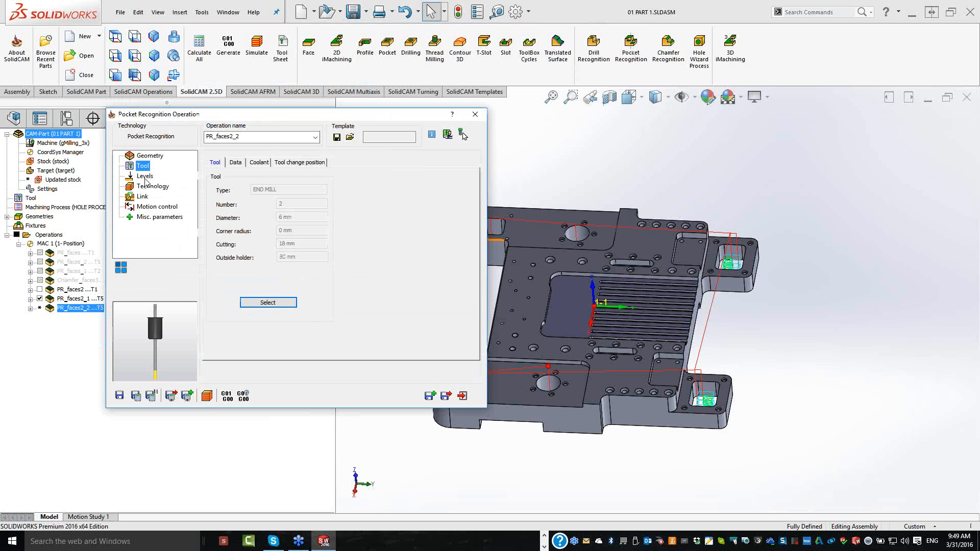
{"action": "left_click", "coordinate": [145, 176]}
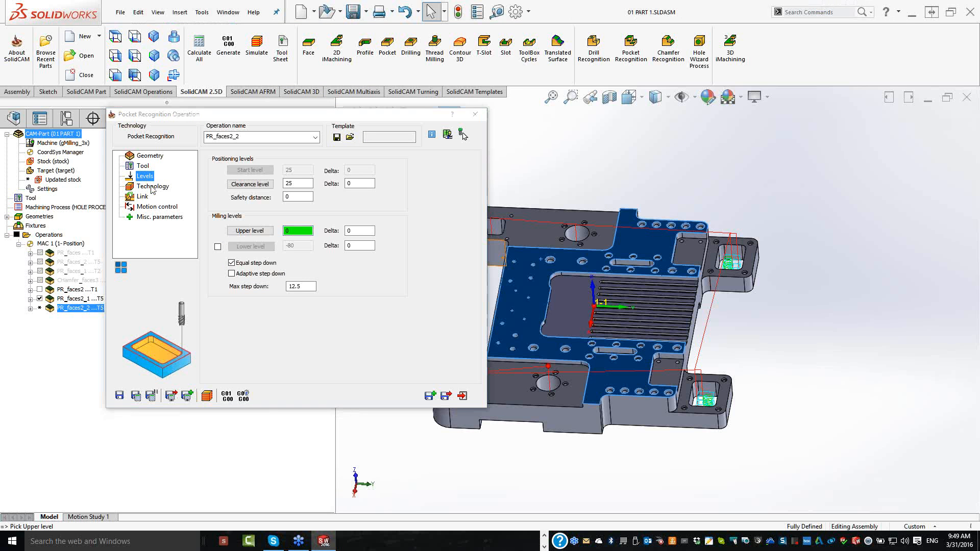
Enable rest machining with separate areas and a previous tool diameter of 25, and calculate the pocket operation
{"action": "left_click", "coordinate": [152, 188]}
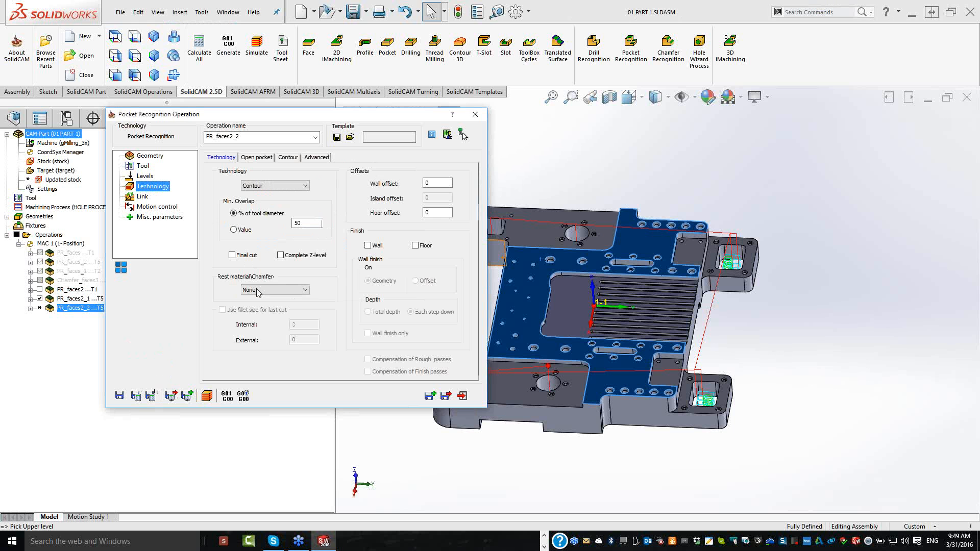
{"action": "left_click", "coordinate": [258, 290]}
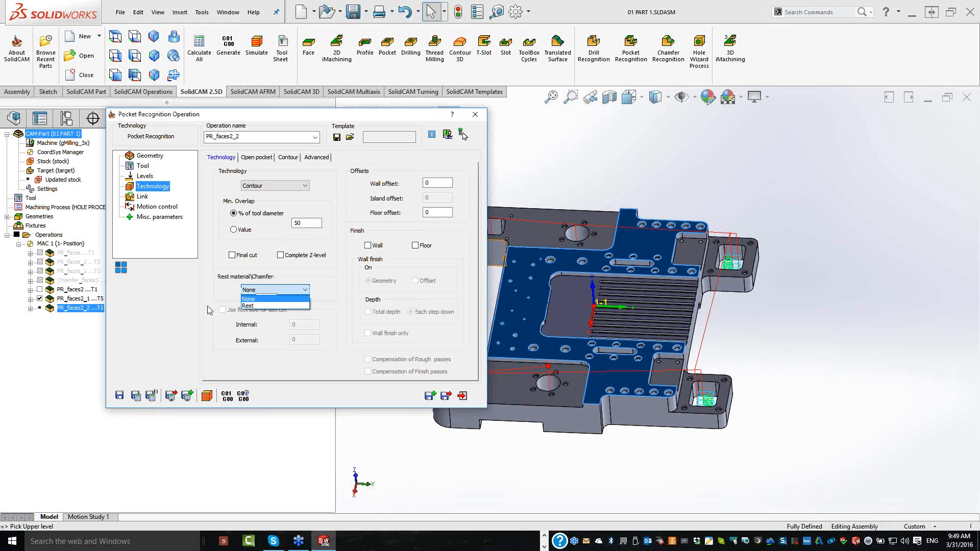
{"action": "key", "text": "Down"}
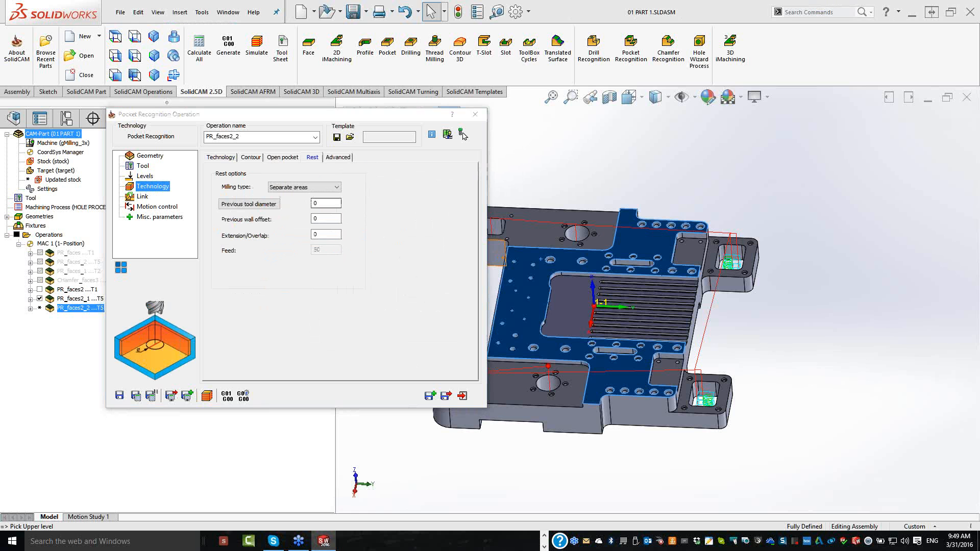
{"action": "type", "text": "25"}
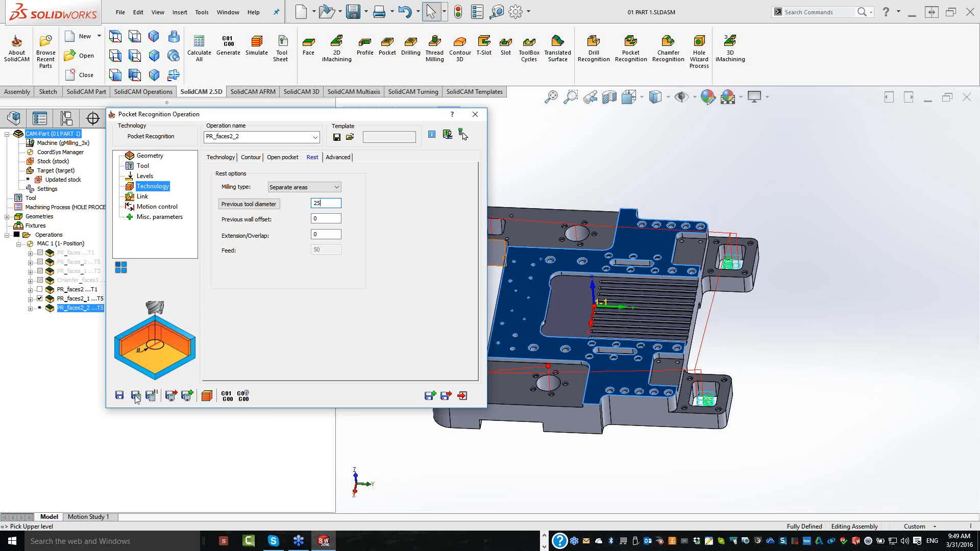
{"action": "type", "text": ","}
{"action": "left_click", "coordinate": [207, 396]}
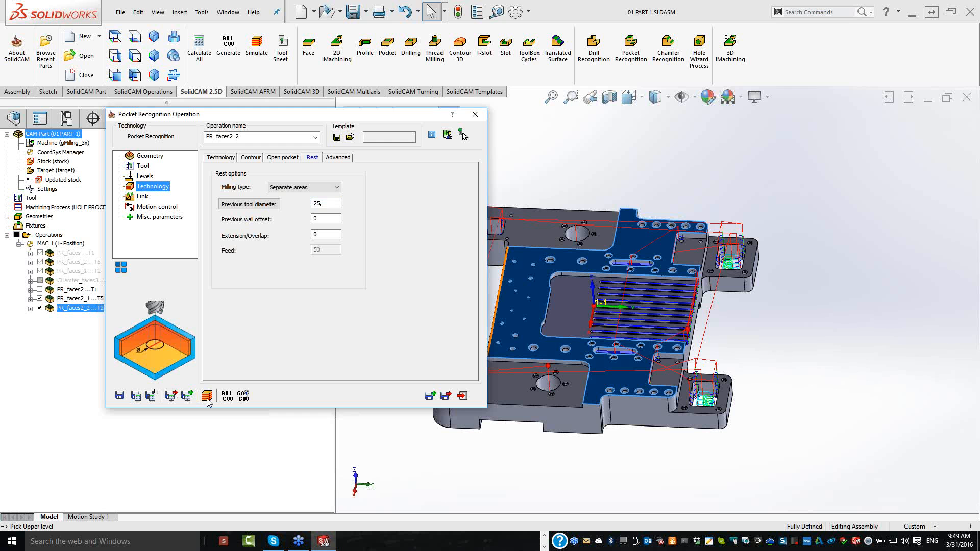
Simulate the rest machining operation in SolidVerify, examine the machined slots and corners, and leave the simulation
{"action": "left_click", "coordinate": [207, 398]}
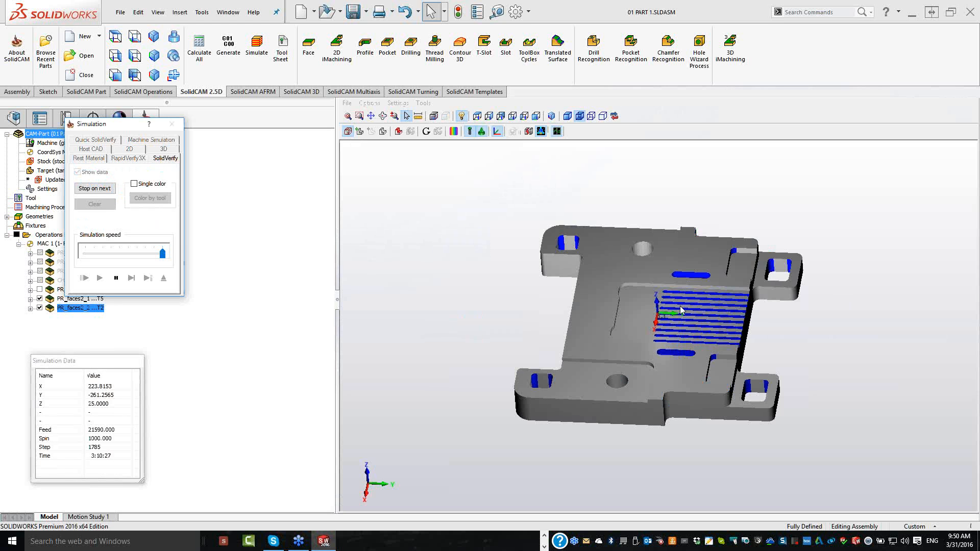
{"action": "scroll", "coordinate": [680, 305], "scroll_direction": "up", "scroll_amount": 3}
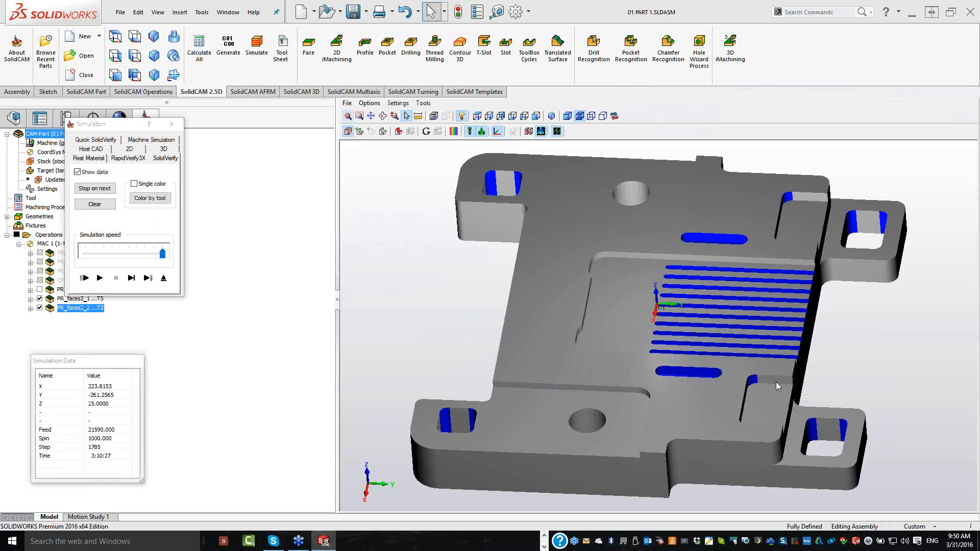
{"action": "left_click", "coordinate": [164, 279]}
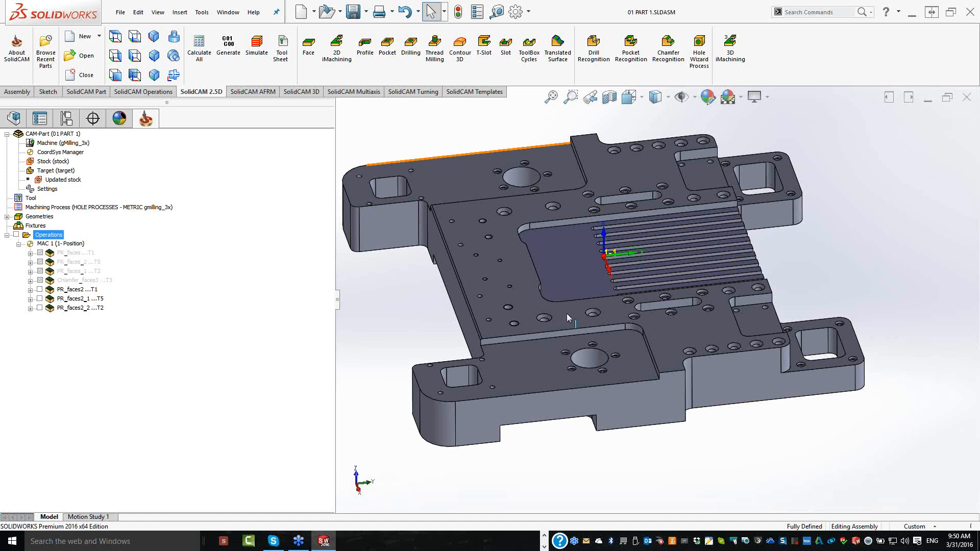
Inspect the narrow fillet face along the outer edge of the central raised plate
{"action": "scroll", "coordinate": [566, 313], "scroll_direction": "down", "scroll_amount": 1}
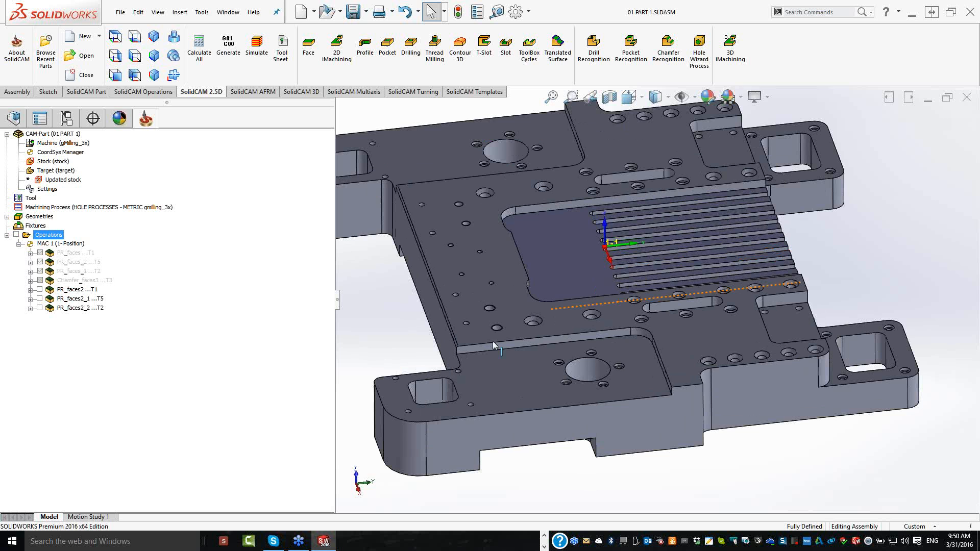
{"action": "scroll", "coordinate": [493, 342], "scroll_direction": "down", "scroll_amount": 5}
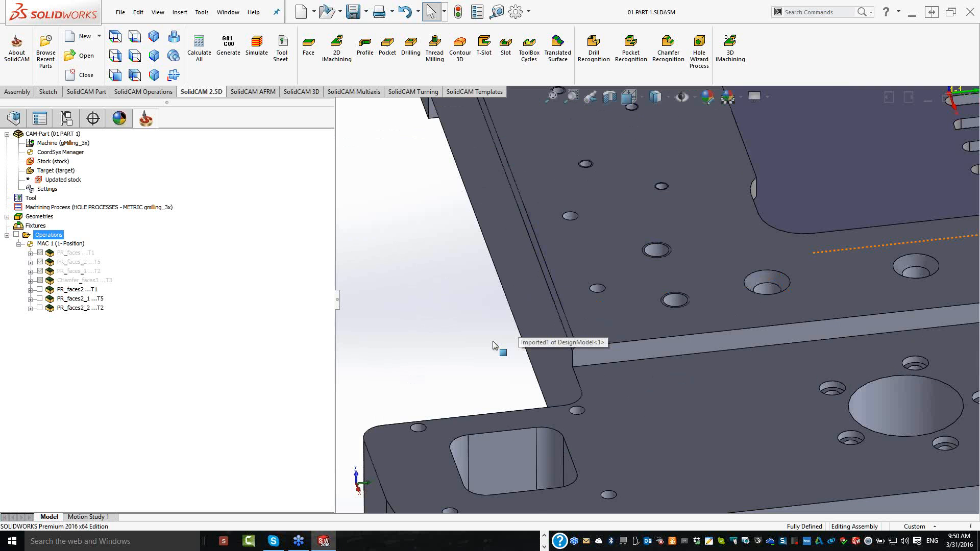
{"action": "scroll", "coordinate": [570, 342], "scroll_direction": "down", "scroll_amount": 2}
{"action": "left_click", "coordinate": [570, 341]}
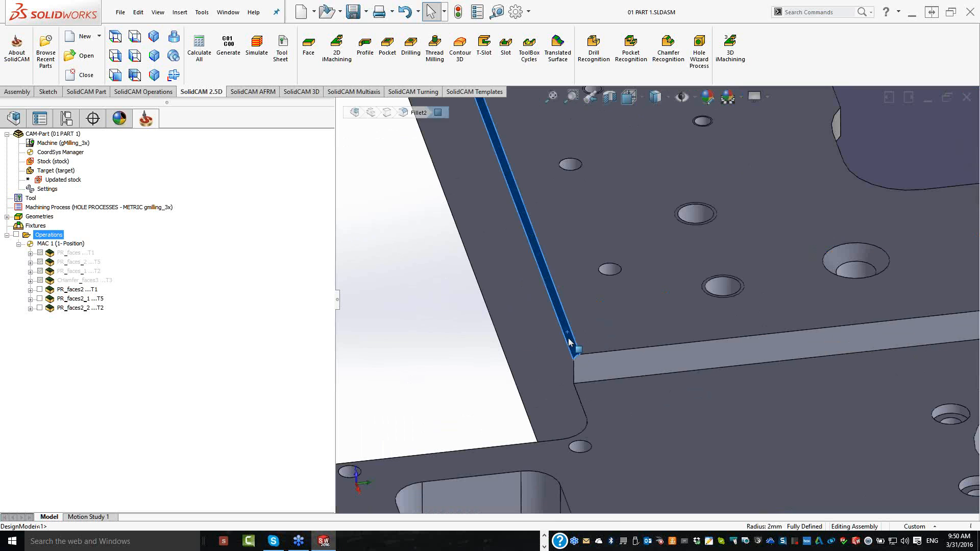
{"action": "key", "text": "Escape"}
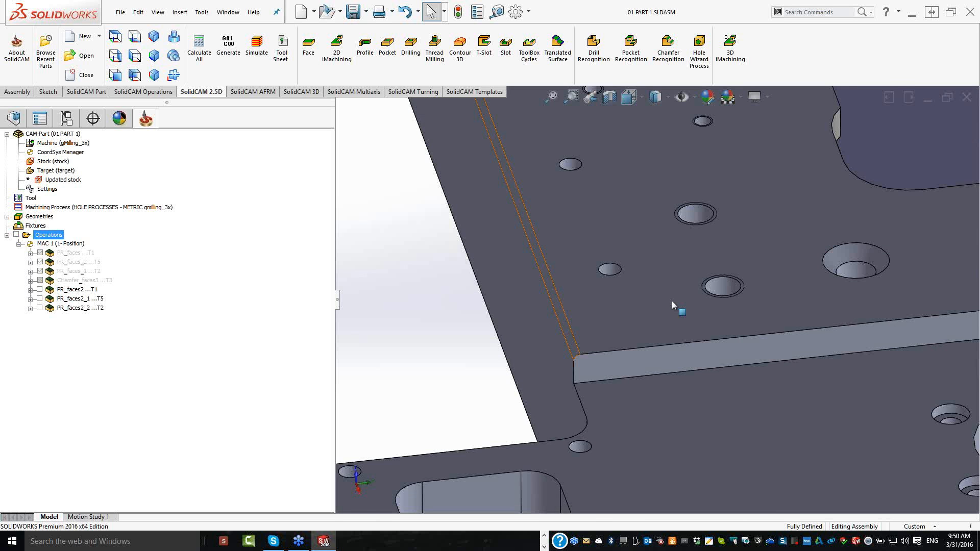
{"action": "scroll", "coordinate": [672, 301], "scroll_direction": "up", "scroll_amount": 4}
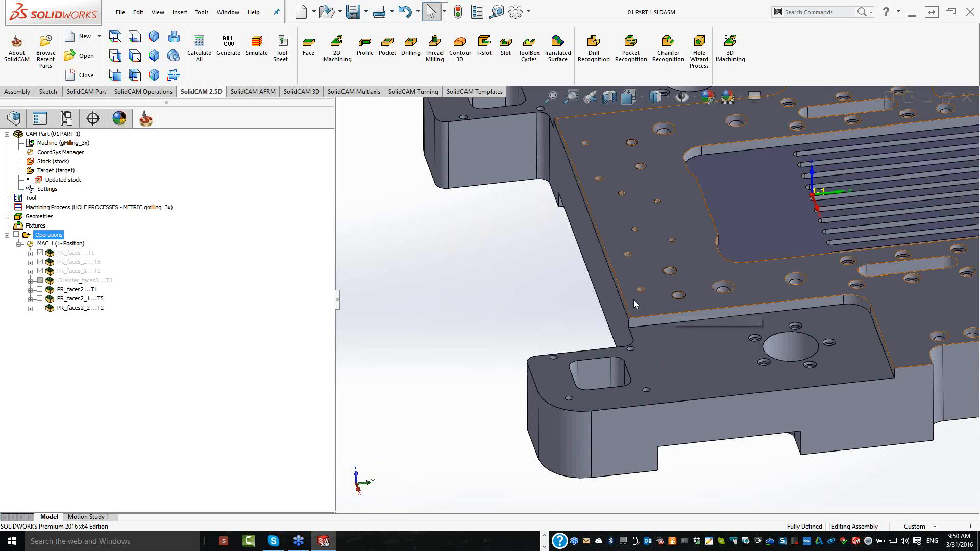
Create a chamfer recognition operation from the solid body with minimum diameter 20, ignoring edges followed by a fillet, and assign 6 mm chamfer mill tool 3
{"action": "left_click", "coordinate": [669, 56]}
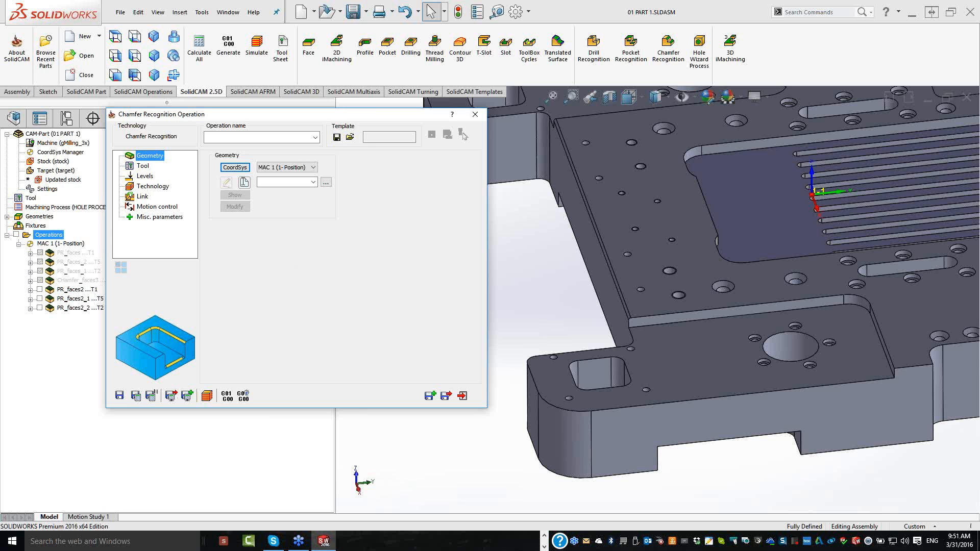
{"action": "left_click", "coordinate": [244, 183]}
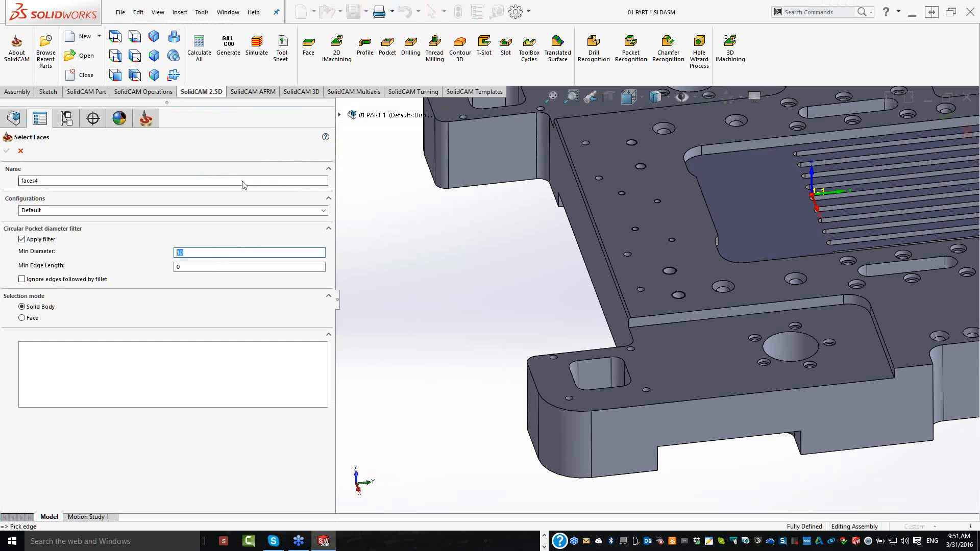
{"action": "type", "text": "20"}
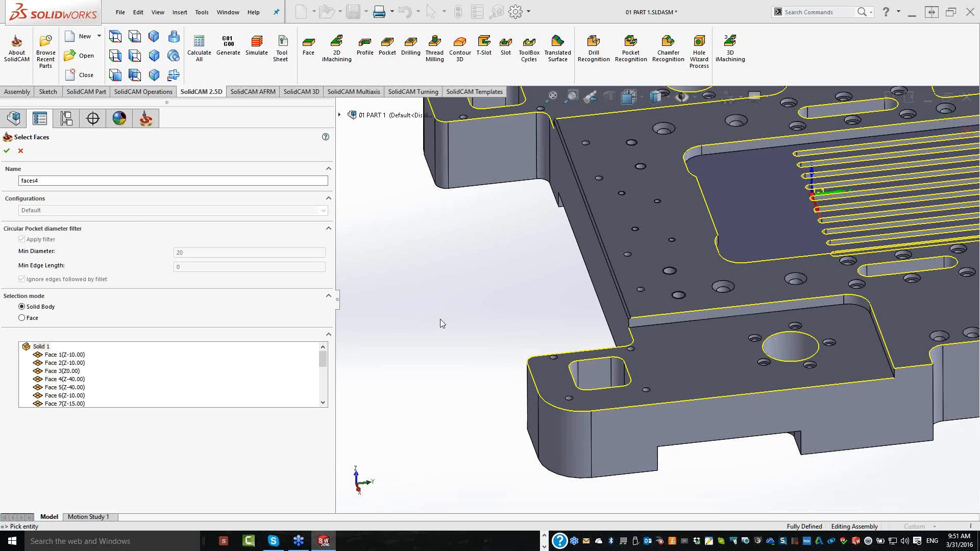
{"action": "left_click", "coordinate": [6, 151]}
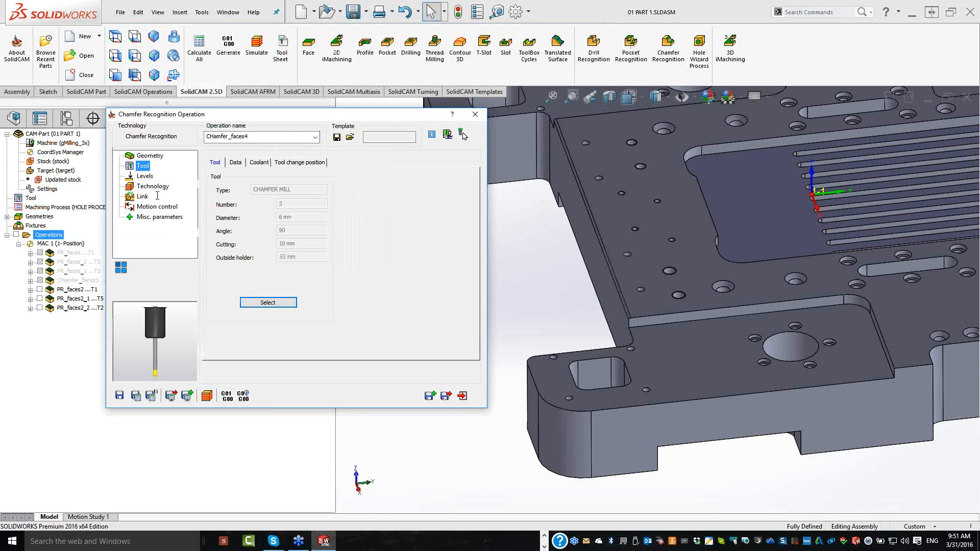
Set the chamfer depth to 0.3, cutting diameter to 1 and safety offset to 0.5, and calculate the chamfer operation
{"action": "left_click", "coordinate": [145, 176]}
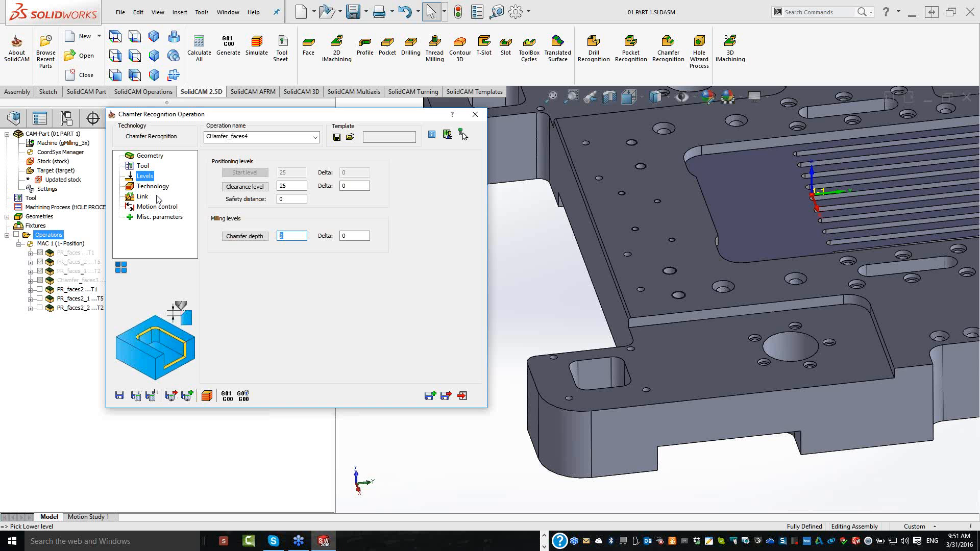
{"action": "type", "text": ".3"}
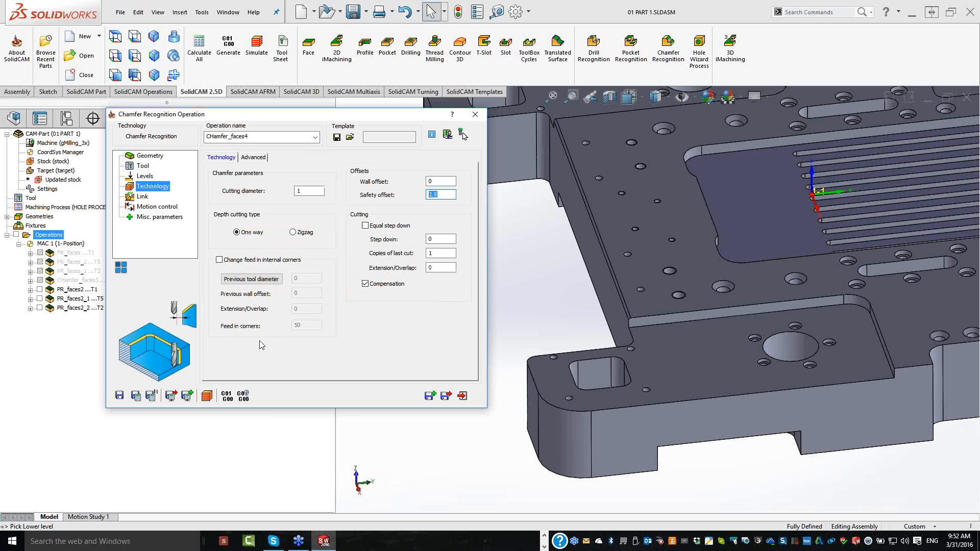
{"action": "type", "text": ".5"}
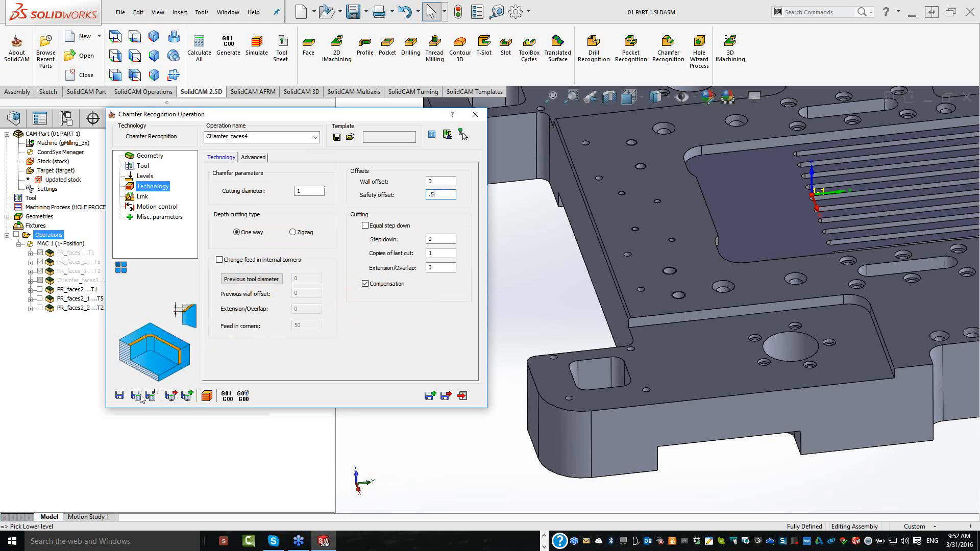
{"action": "left_click", "coordinate": [150, 396]}
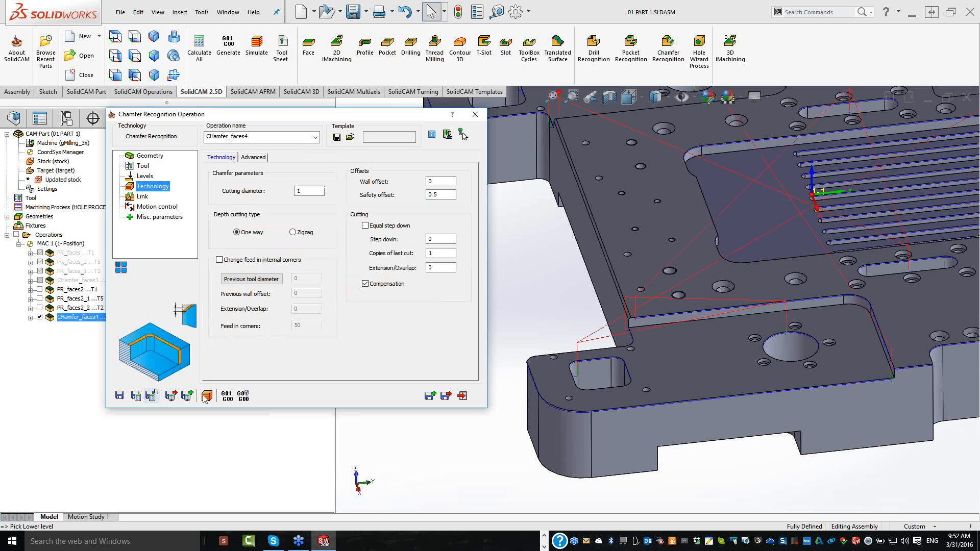
Simulate the chamfer operation in SolidVerify, examine the chamfered edges of the part, and close the operation
{"action": "left_click", "coordinate": [206, 397]}
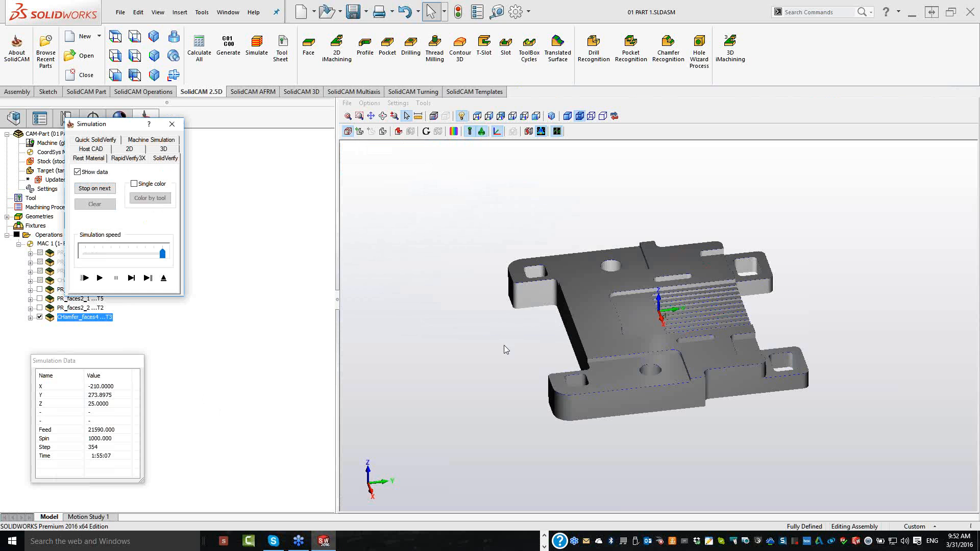
{"action": "scroll", "coordinate": [504, 345], "scroll_direction": "up", "scroll_amount": 5}
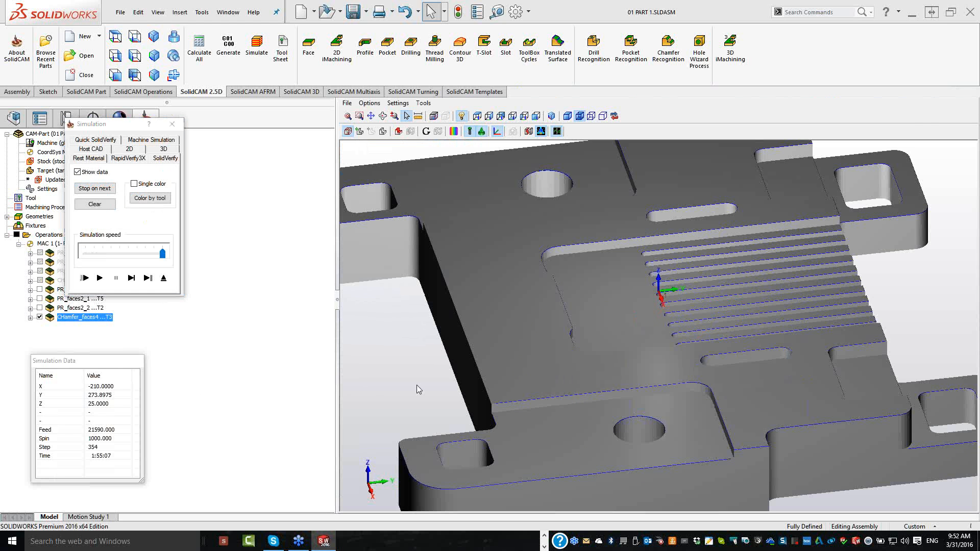
{"action": "middle_click_drag", "start_coordinate": [417, 385], "coordinate": [485, 356]}
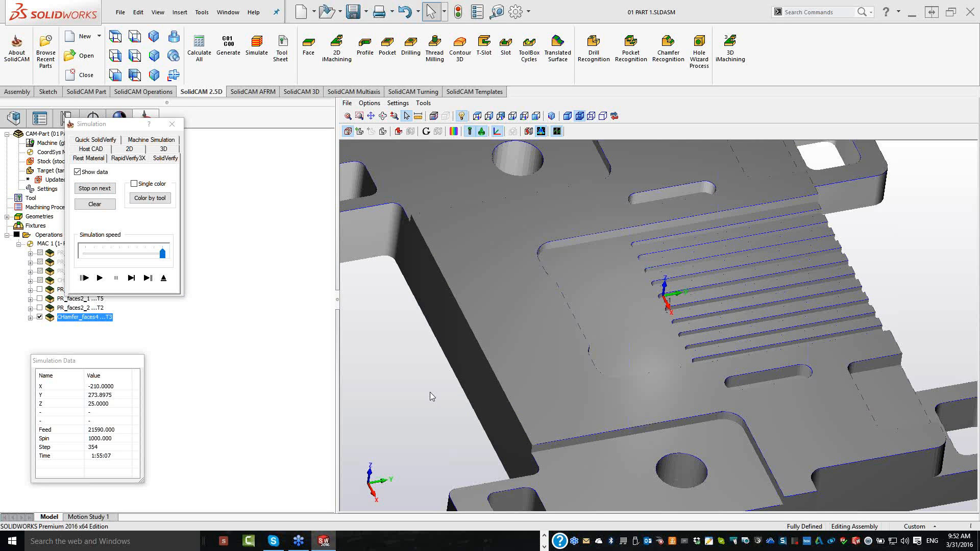
{"action": "left_click", "coordinate": [164, 279]}
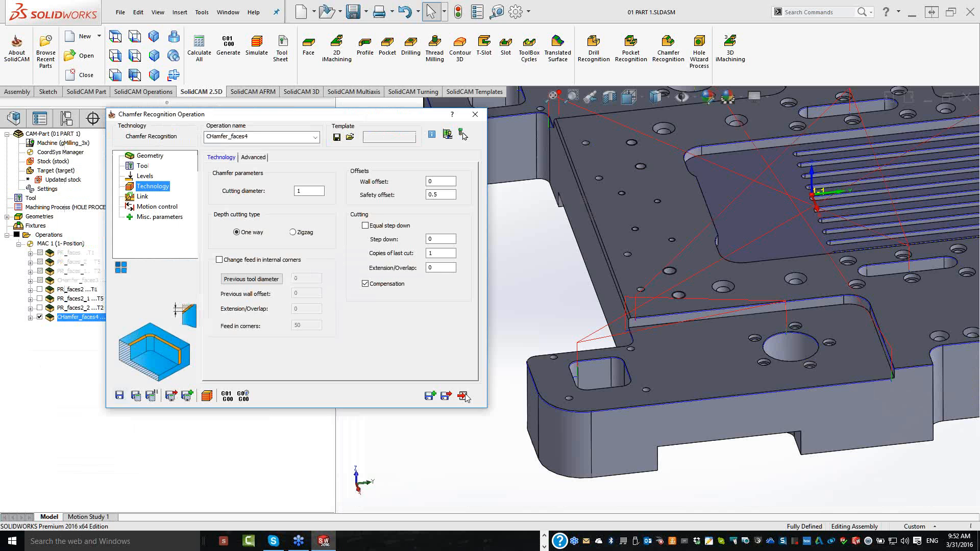
{"action": "left_click", "coordinate": [464, 397]}
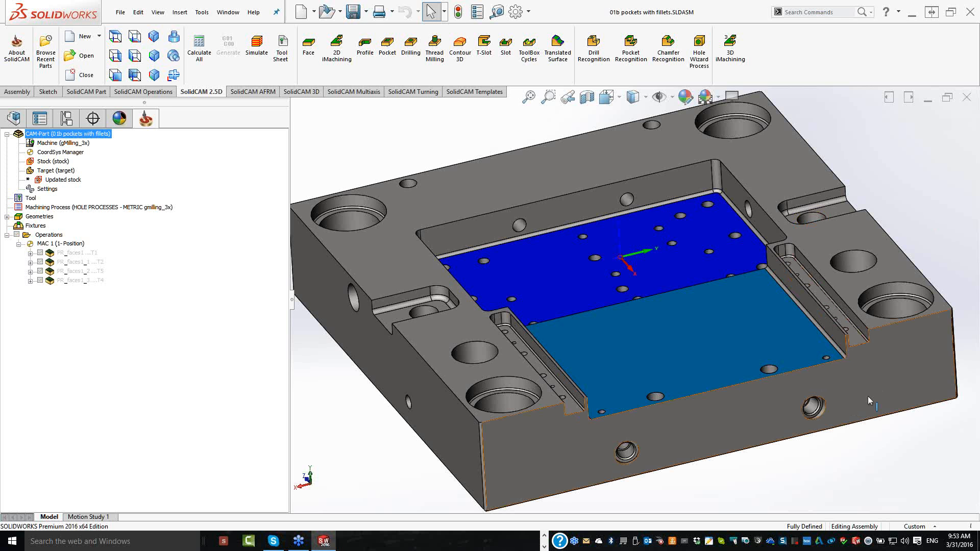
Inspect the radii of the floor fillets in the slot and the main pocket's corner on 01b pockets with fillets
{"action": "scroll", "coordinate": [867, 396], "scroll_direction": "down", "scroll_amount": 4}
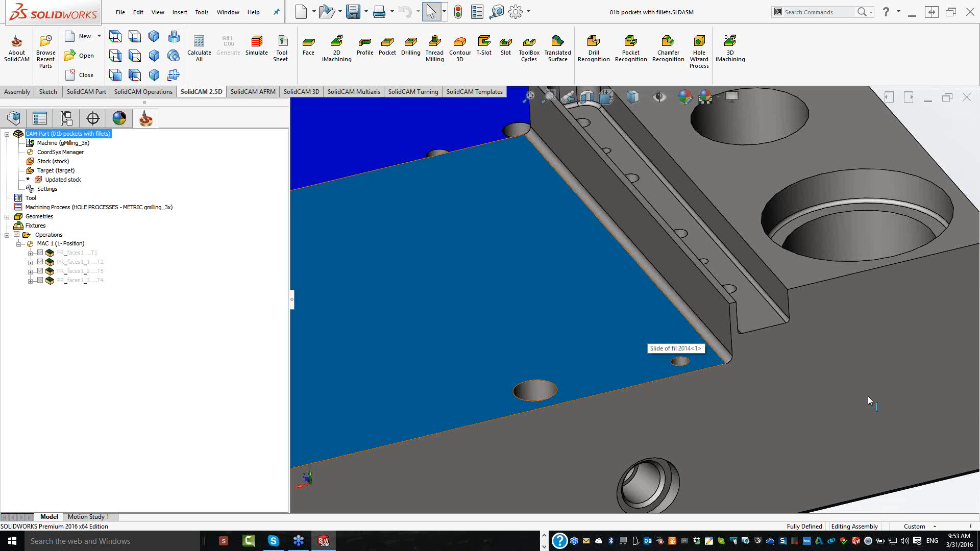
{"action": "scroll", "coordinate": [867, 396], "scroll_direction": "down", "scroll_amount": 2}
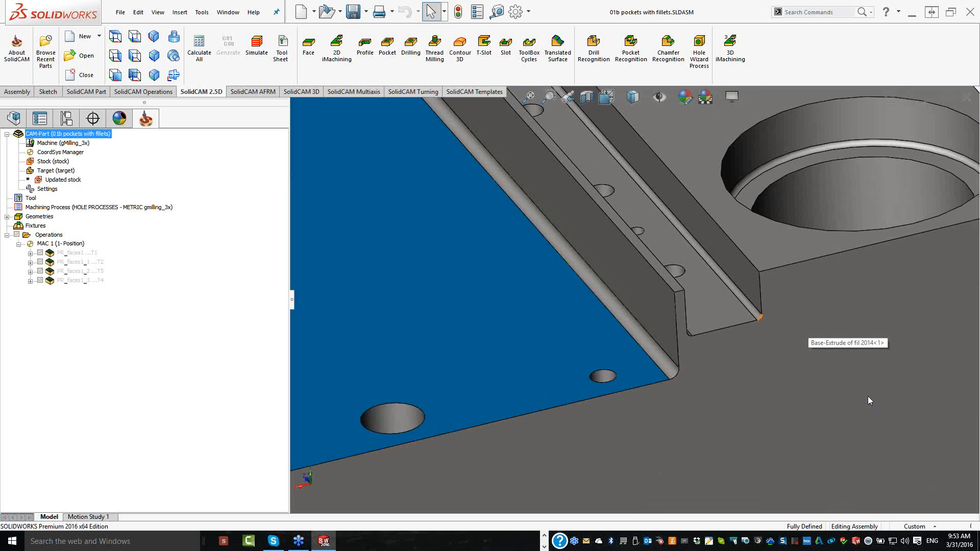
{"action": "left_click", "coordinate": [868, 400]}
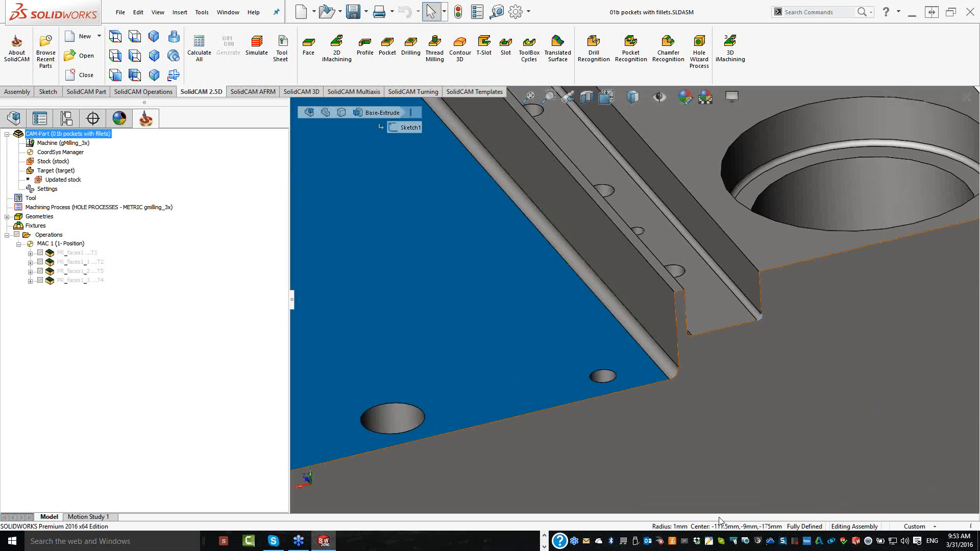
{"action": "left_click", "coordinate": [626, 187]}
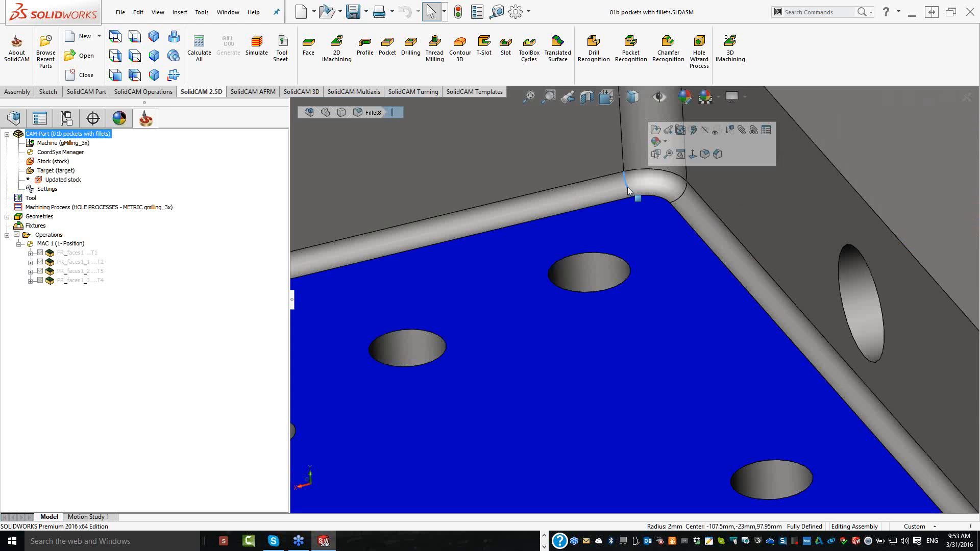
{"action": "key", "text": "f"}
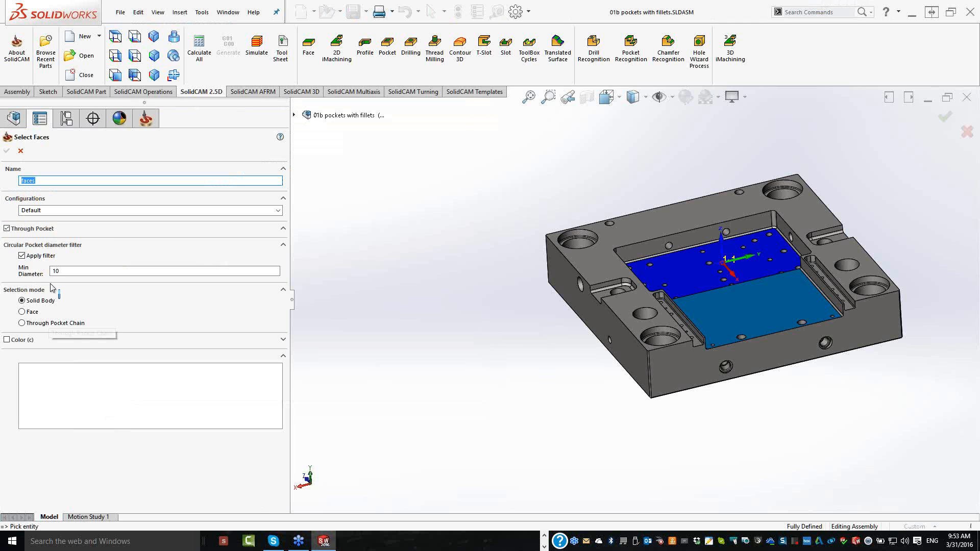
Filter circular pockets by the large counterbore's edge for a minimum diameter of 52, and accept the faces of the solid body
{"action": "left_click", "coordinate": [59, 271]}
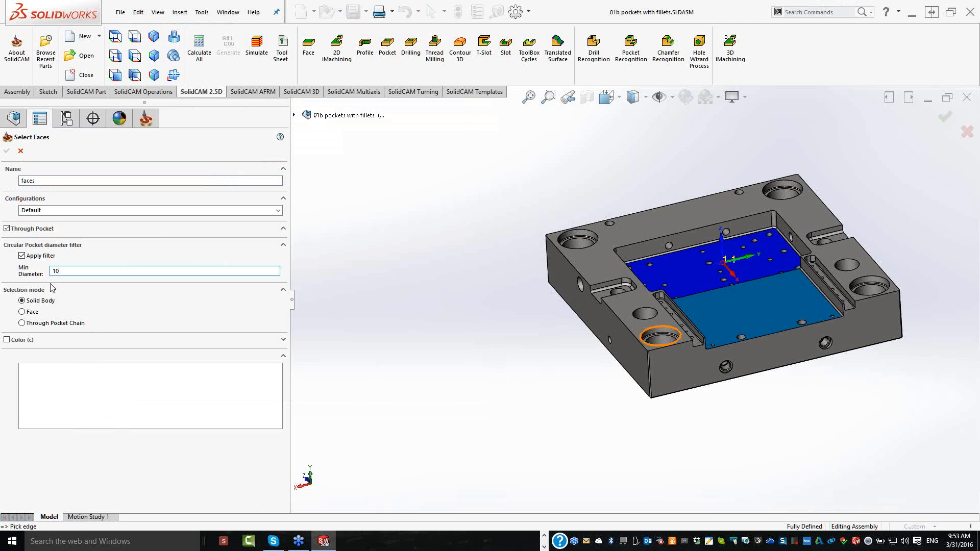
{"action": "left_click", "coordinate": [648, 343]}
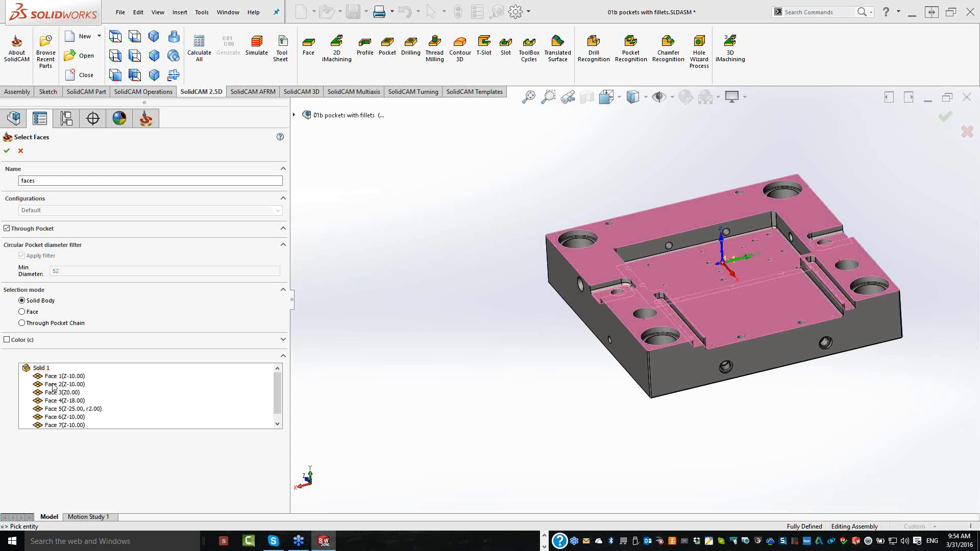
{"action": "left_click", "coordinate": [47, 376]}
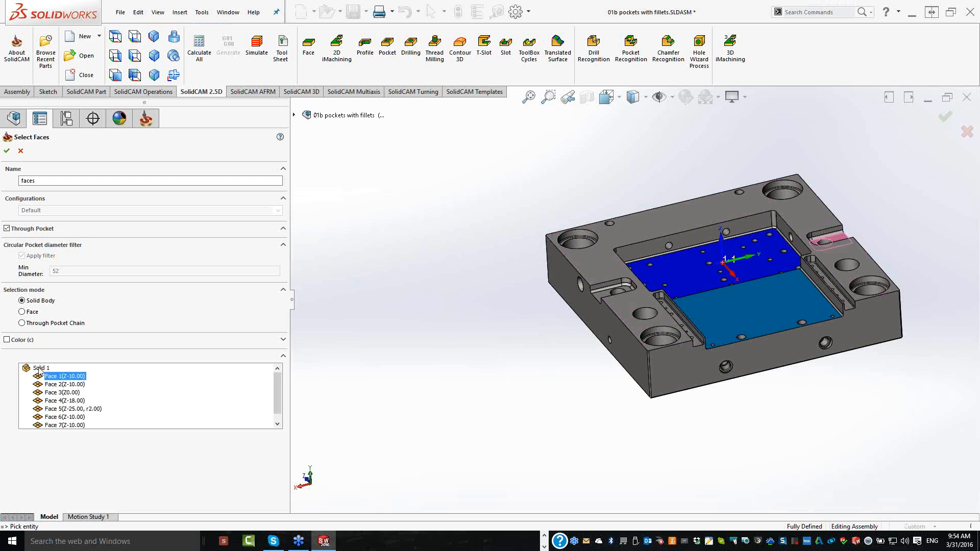
{"action": "left_click", "coordinate": [40, 367]}
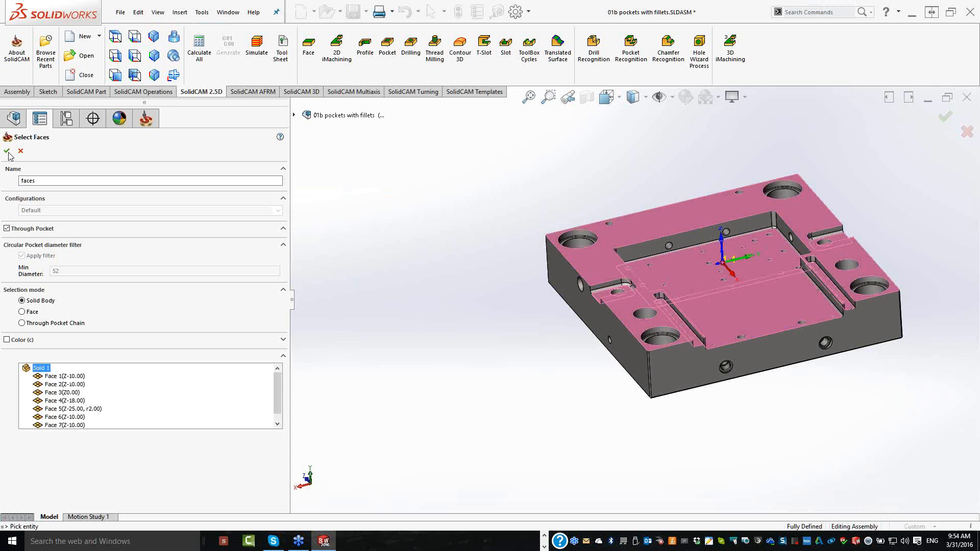
{"action": "left_click", "coordinate": [7, 152]}
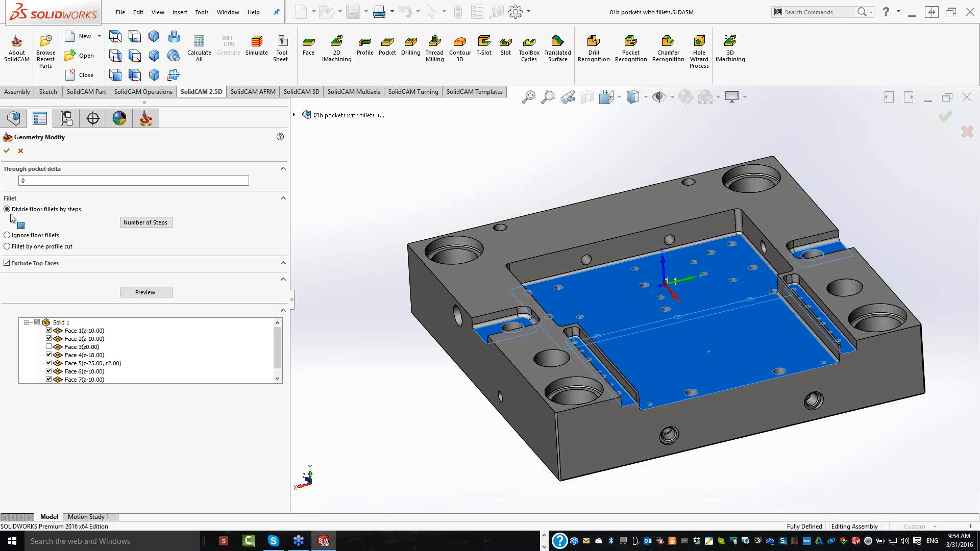
Divide the floor fillets by steps using three radius ranges: 0 to 1.5, 1.5 to 2.25 and 2.25 to 3
{"action": "scroll", "coordinate": [811, 357], "scroll_direction": "down", "scroll_amount": 2}
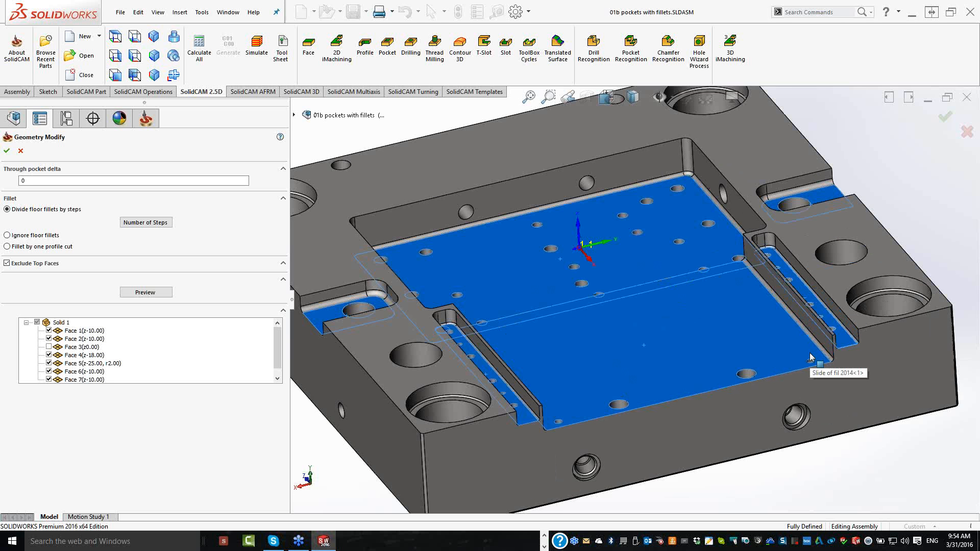
{"action": "scroll", "coordinate": [812, 357], "scroll_direction": "down", "scroll_amount": 1}
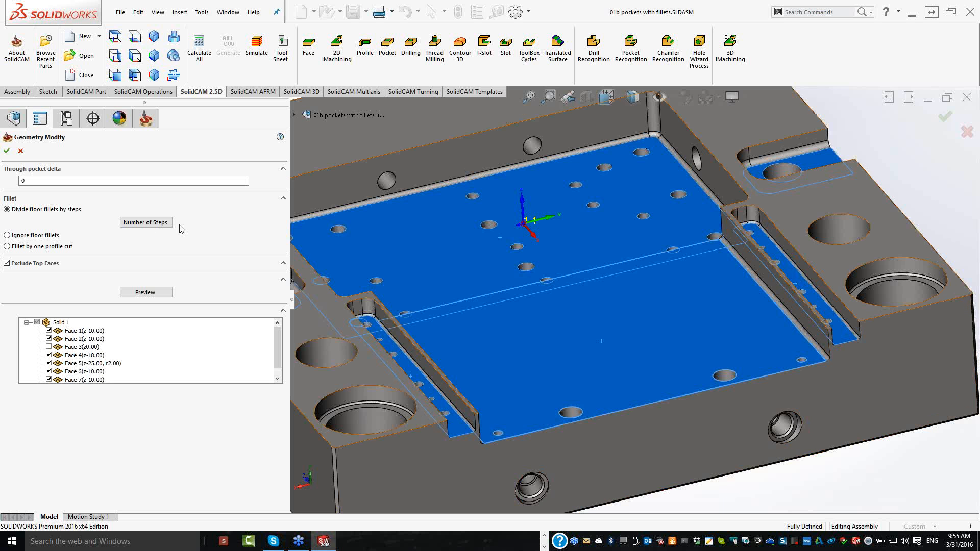
{"action": "left_click", "coordinate": [148, 223]}
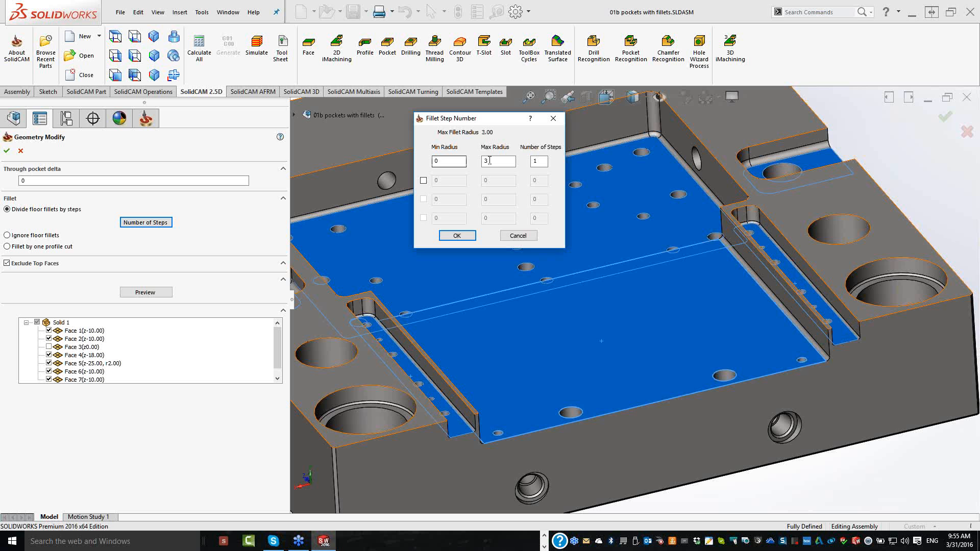
{"action": "left_click", "coordinate": [488, 161]}
{"action": "left_click", "coordinate": [423, 180]}
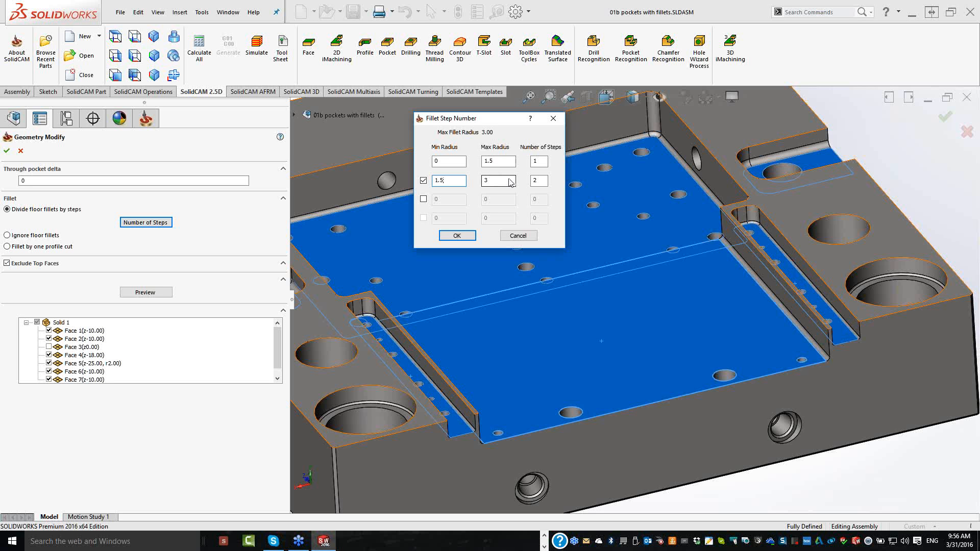
{"action": "left_click", "coordinate": [510, 179]}
{"action": "key", "text": "Tab"}
{"action": "left_click", "coordinate": [424, 199]}
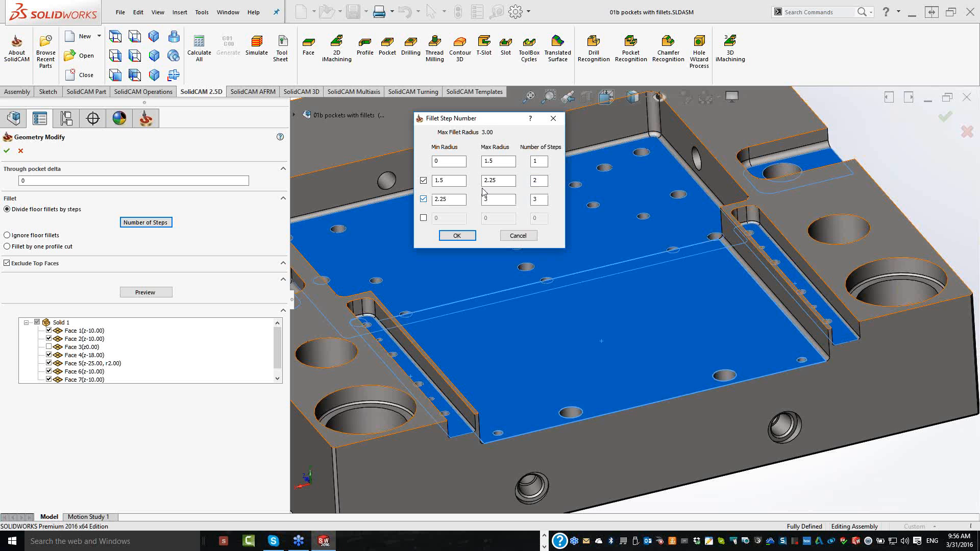
{"action": "left_click", "coordinate": [515, 200]}
Change the maximum radius of the first fillet range
{"action": "left_click", "coordinate": [498, 163]}
{"action": "left_click", "coordinate": [498, 163]}
{"action": "key", "text": "BackSpace"}
{"action": "key", "text": "BackSpace"}
{"action": "type", "text": ".2"}
{"action": "key", "text": "Tab"}
Set the number of fillet steps to 2, 3 and 4 for the three ranges and accept the geometry modification
{"action": "left_click", "coordinate": [537, 163]}
{"action": "left_click_drag", "start_coordinate": [538, 162], "coordinate": [516, 167]}
{"action": "type", "text": "2"}
{"action": "key", "text": "Tab"}
{"action": "type", "text": "3"}
{"action": "key", "text": "Tab"}
{"action": "type", "text": "4"}
{"action": "left_click", "coordinate": [456, 235]}
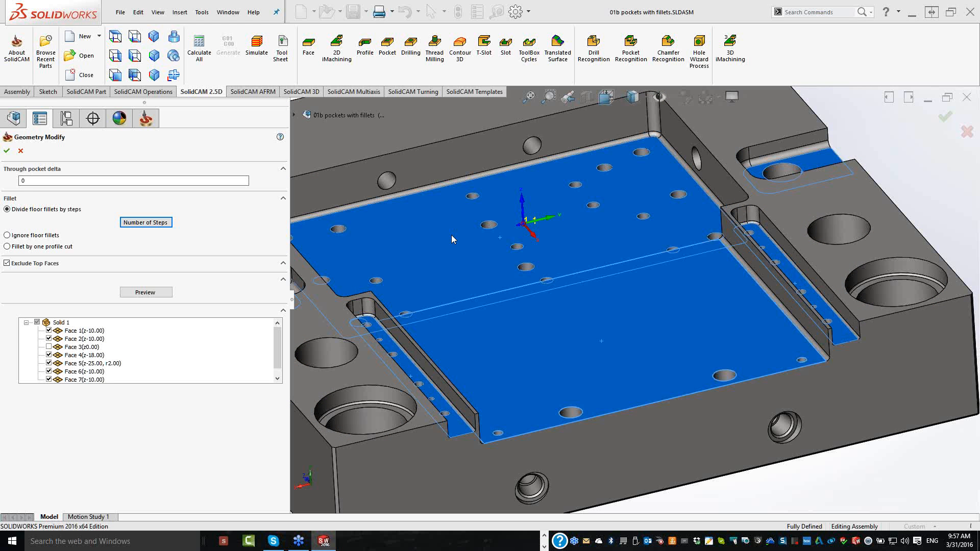
{"action": "key", "text": "Return"}
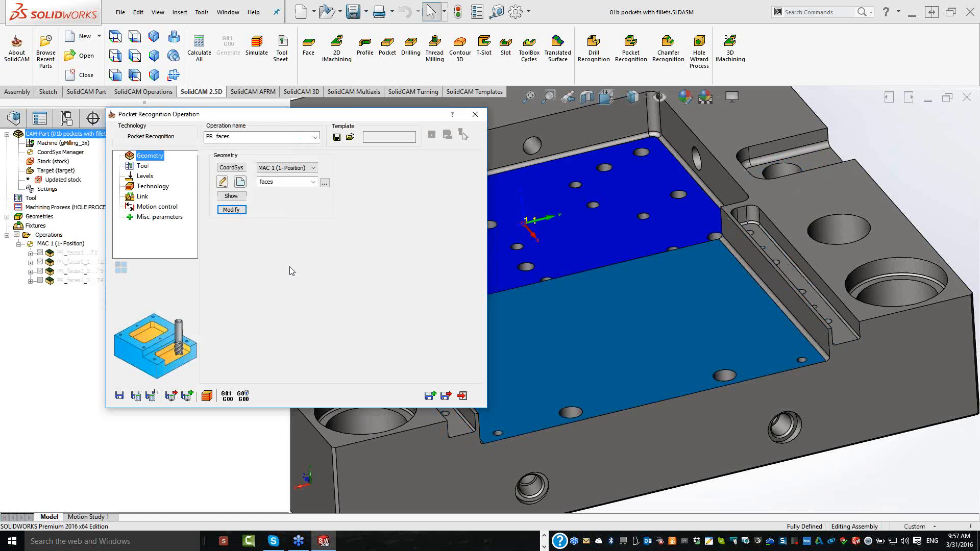
Assign 12 mm end mill tool 1, enable approach from outside for open pockets, and calculate the pocket recognition operation
{"action": "key", "text": "Down"}
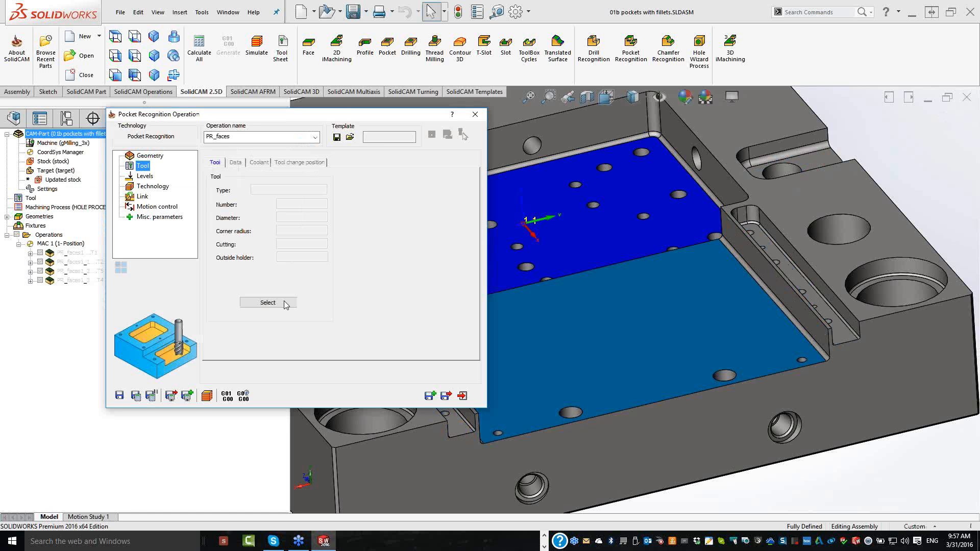
{"action": "left_click", "coordinate": [284, 302]}
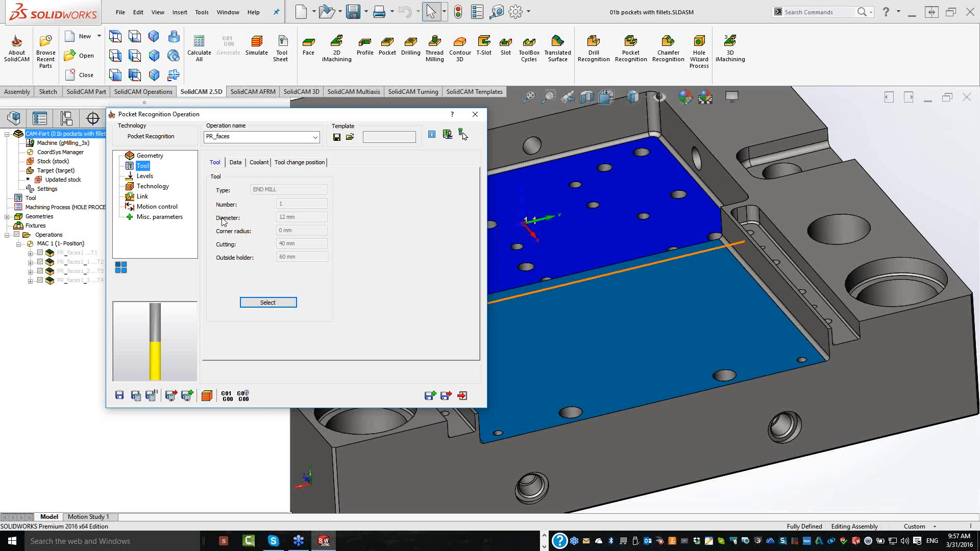
{"action": "left_click", "coordinate": [145, 177]}
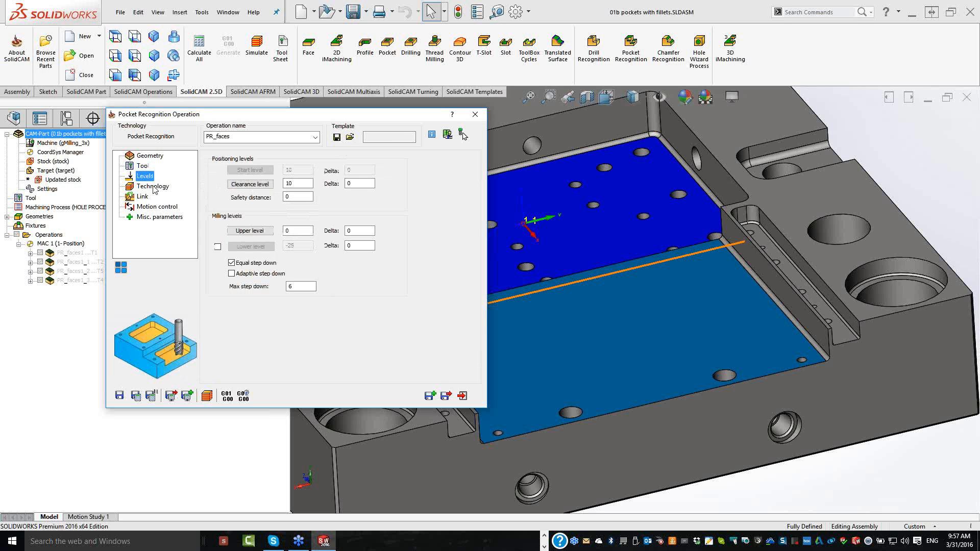
{"action": "left_click", "coordinate": [153, 187]}
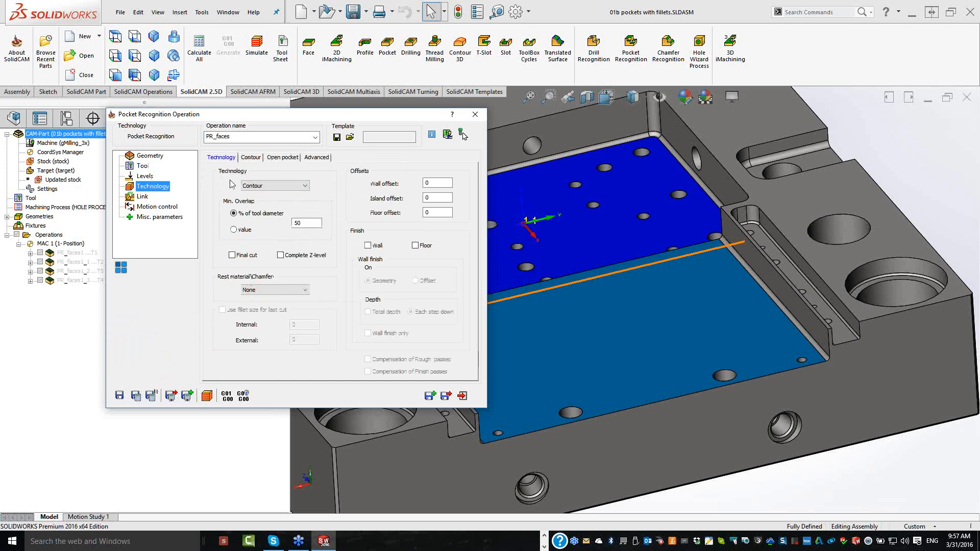
{"action": "left_click", "coordinate": [282, 158]}
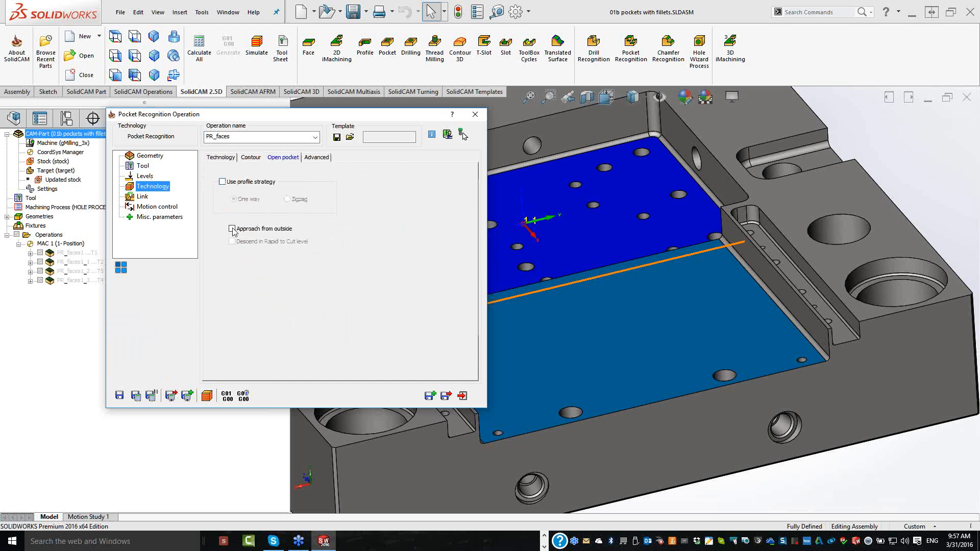
{"action": "left_click", "coordinate": [232, 229]}
{"action": "key", "text": "space"}
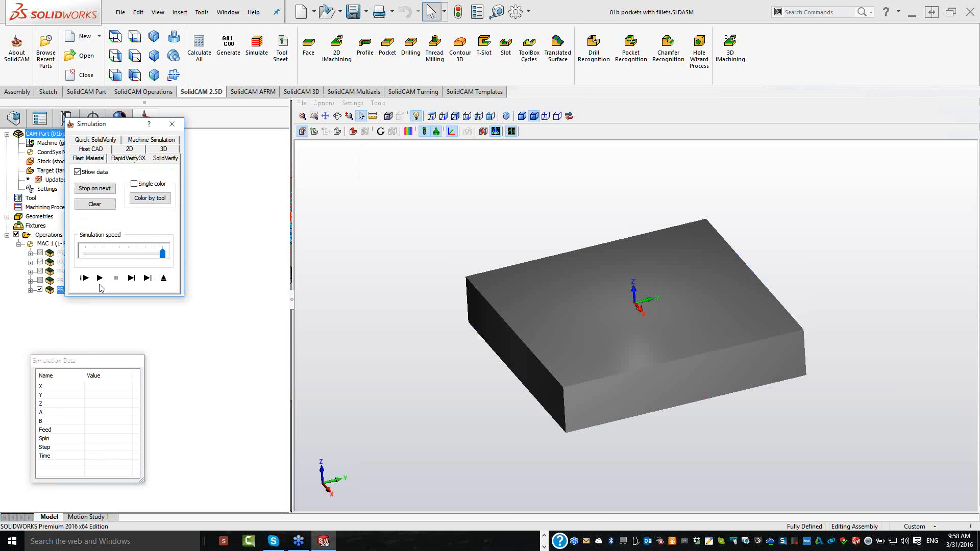
Run the SolidVerify simulation of the pocket recognition operation and examine the stepped floor fillets in the main pocket and slots
{"action": "left_click", "coordinate": [100, 277]}
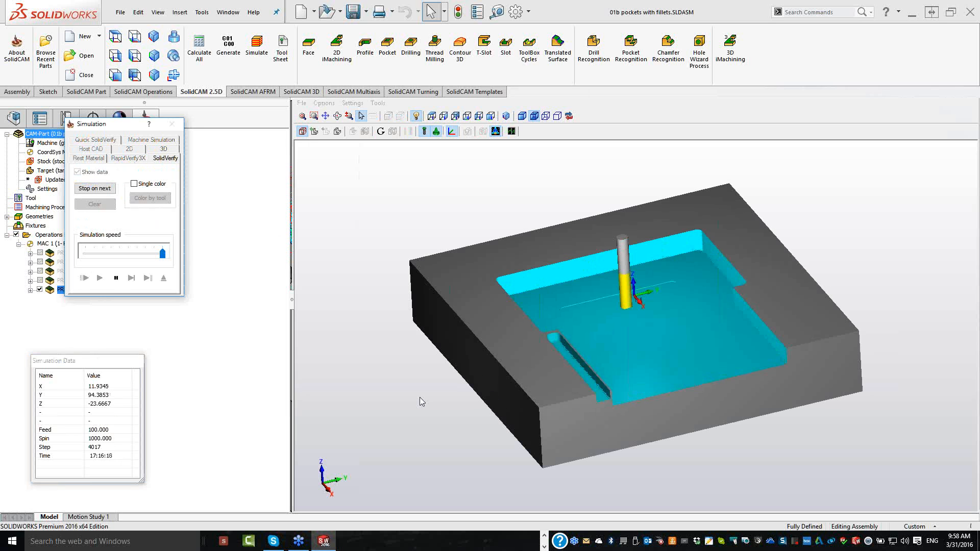
{"action": "left_click", "coordinate": [803, 367]}
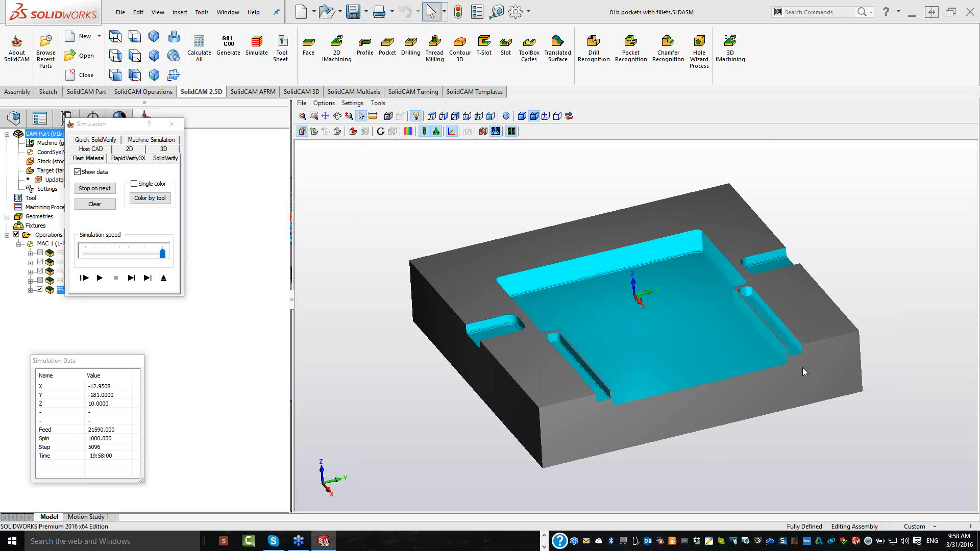
{"action": "scroll", "coordinate": [802, 367], "scroll_direction": "up", "scroll_amount": 2}
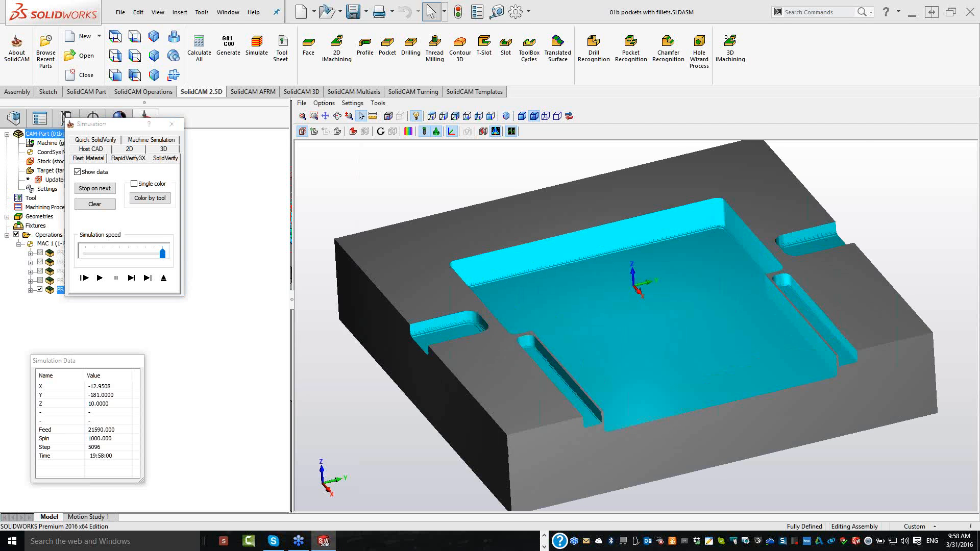
{"action": "scroll", "coordinate": [636, 326], "scroll_direction": "up", "scroll_amount": 2}
{"action": "scroll", "coordinate": [635, 327], "scroll_direction": "up", "scroll_amount": 2}
{"action": "middle_click_drag", "start_coordinate": [636, 326], "coordinate": [684, 537]}
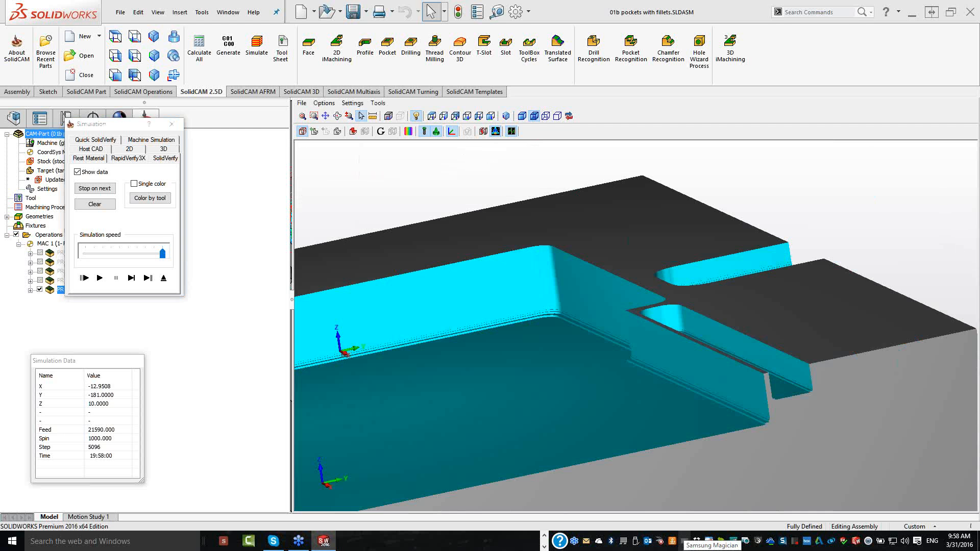
{"action": "scroll", "coordinate": [814, 493], "scroll_direction": "up", "scroll_amount": 3}
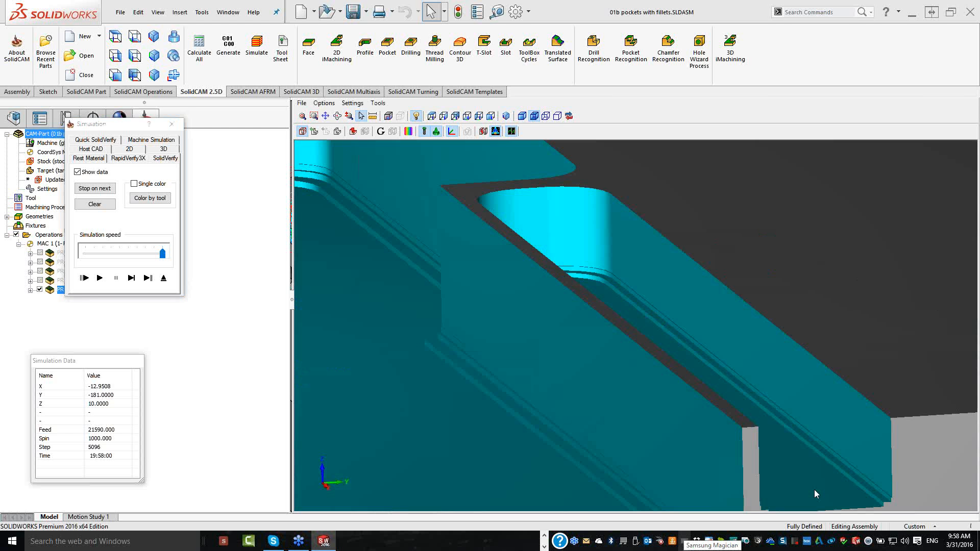
{"action": "middle_click_drag", "start_coordinate": [814, 493], "coordinate": [728, 426]}
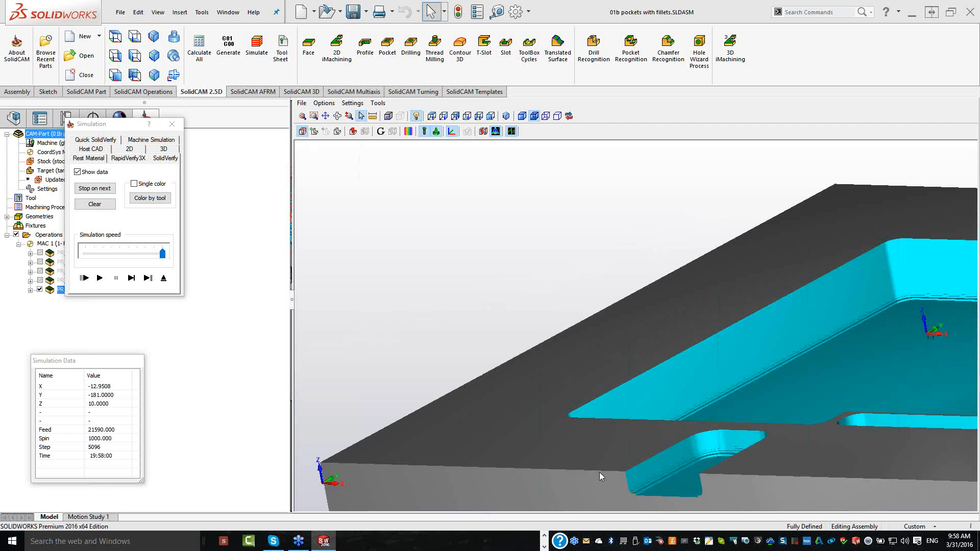
{"action": "scroll", "coordinate": [599, 473], "scroll_direction": "up", "scroll_amount": 3}
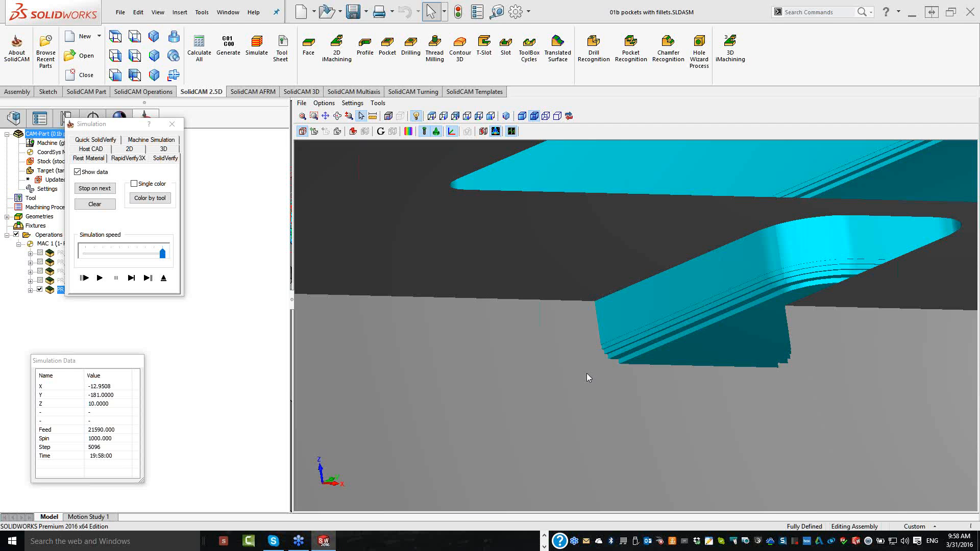
Examine the stepped floor fillets of the open slot and main pocket up close, and exit the simulation
{"action": "scroll", "coordinate": [587, 374], "scroll_direction": "up", "scroll_amount": 2}
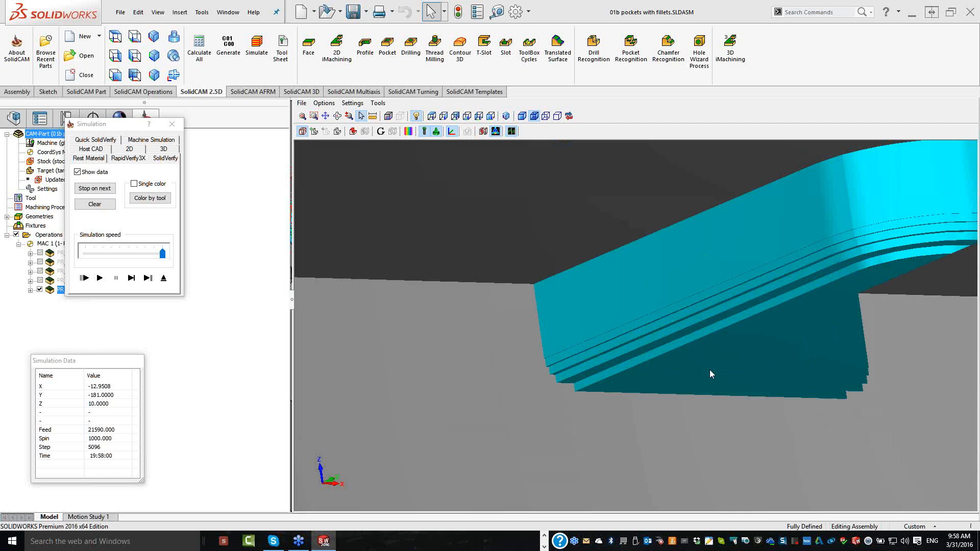
{"action": "scroll", "coordinate": [710, 369], "scroll_direction": "down", "scroll_amount": 8}
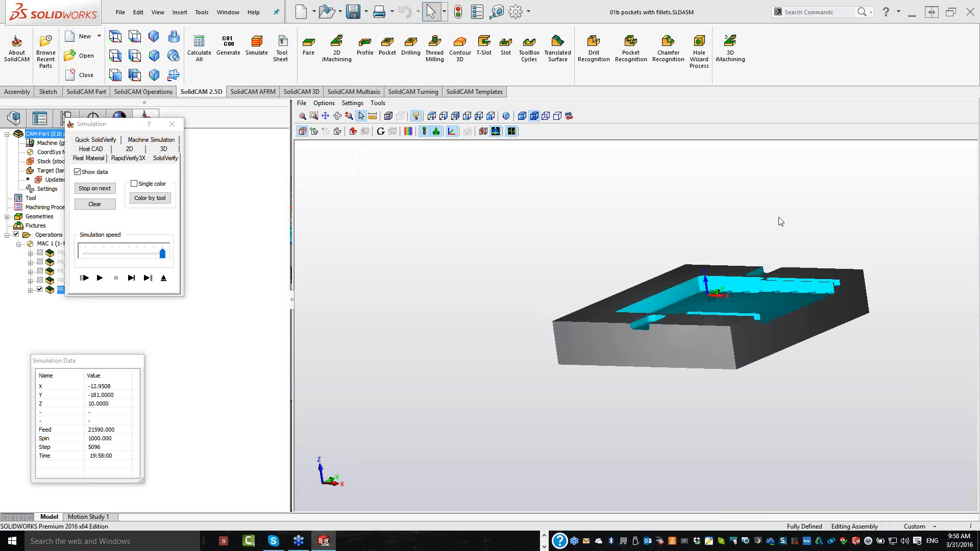
{"action": "scroll", "coordinate": [779, 222], "scroll_direction": "up", "scroll_amount": 2}
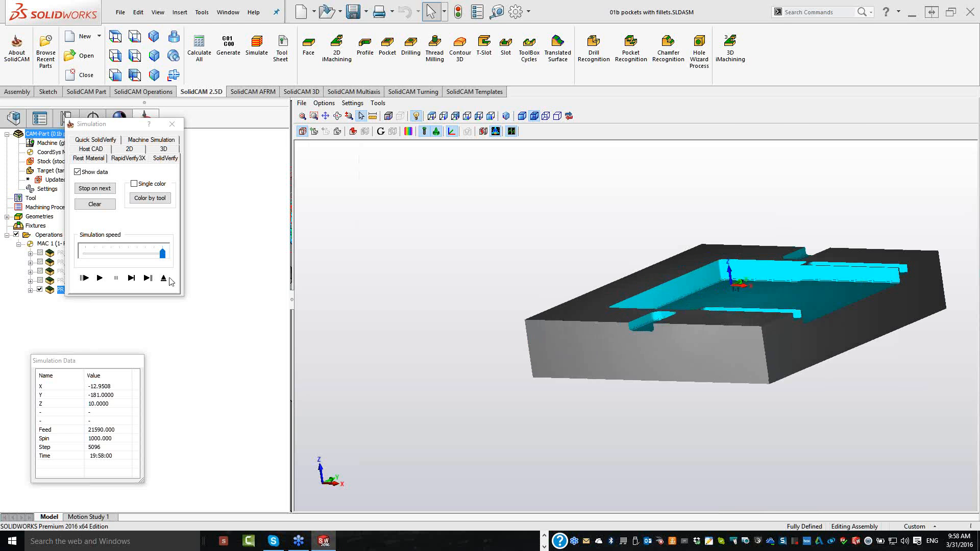
{"action": "left_click", "coordinate": [169, 278]}
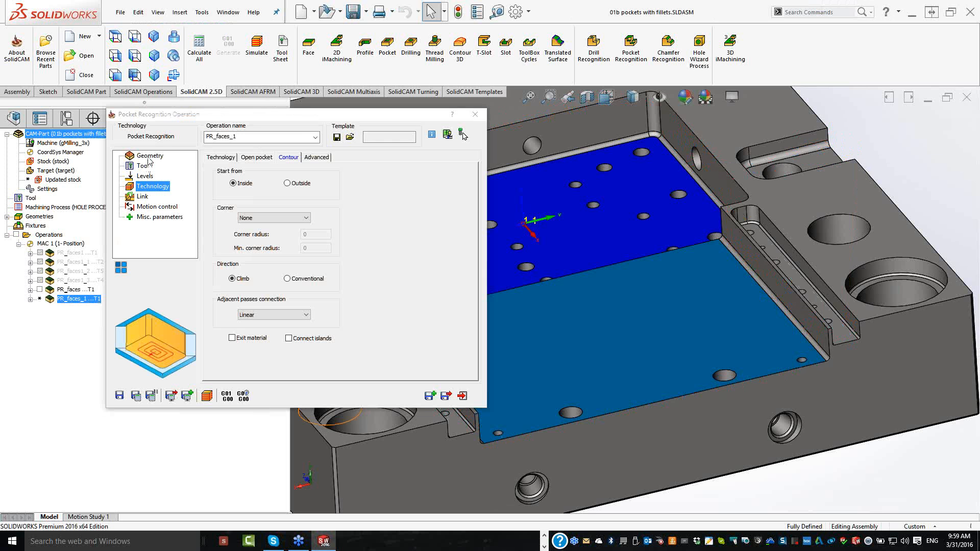
Open the face geometry of operation PR_faces_1 for modification and uncheck all recognized faces
{"action": "left_click", "coordinate": [149, 156]}
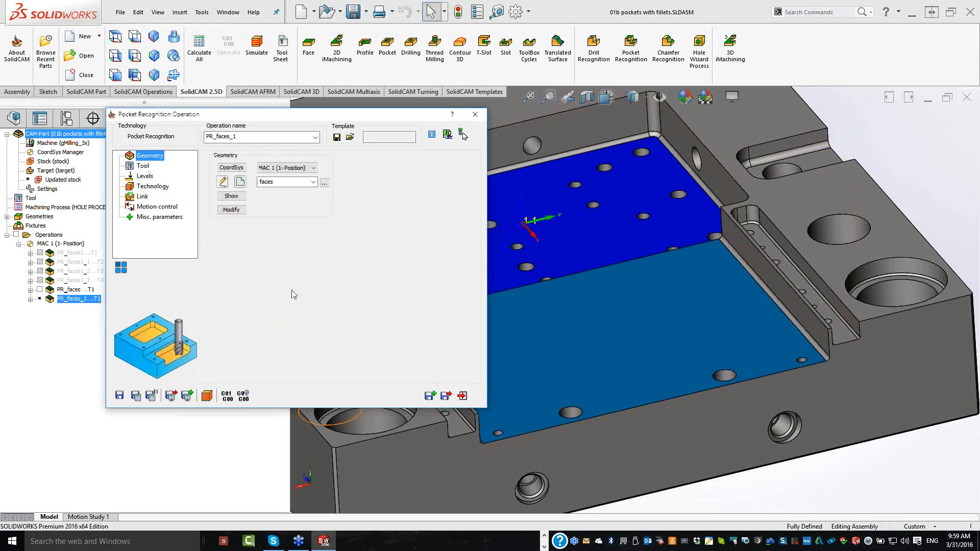
{"action": "left_click", "coordinate": [231, 210]}
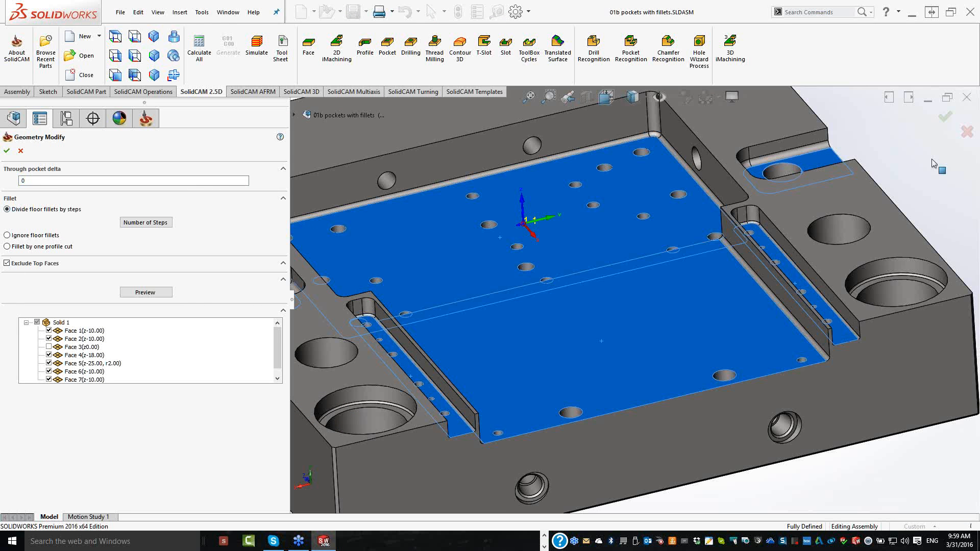
{"action": "scroll", "coordinate": [932, 158], "scroll_direction": "down", "scroll_amount": 3}
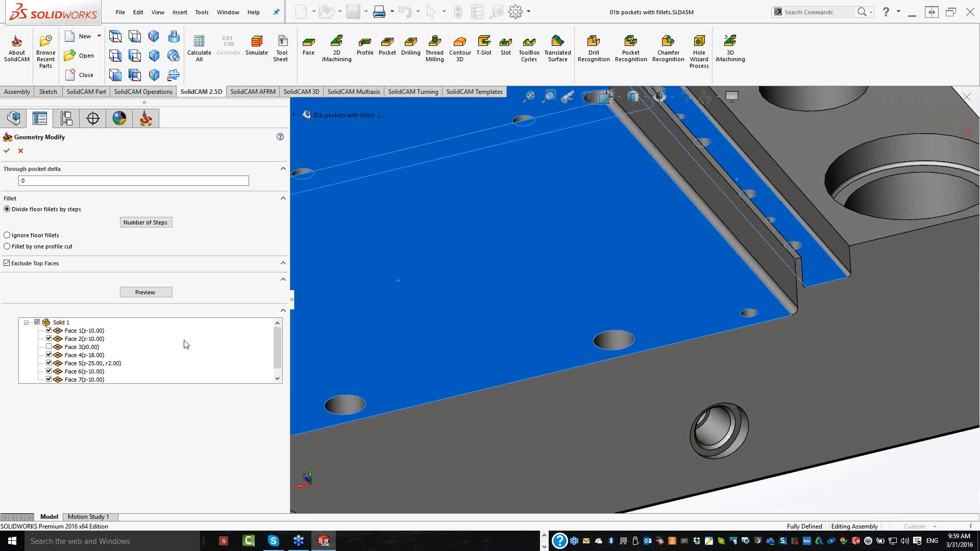
{"action": "left_click", "coordinate": [48, 355]}
{"action": "left_click", "coordinate": [49, 363]}
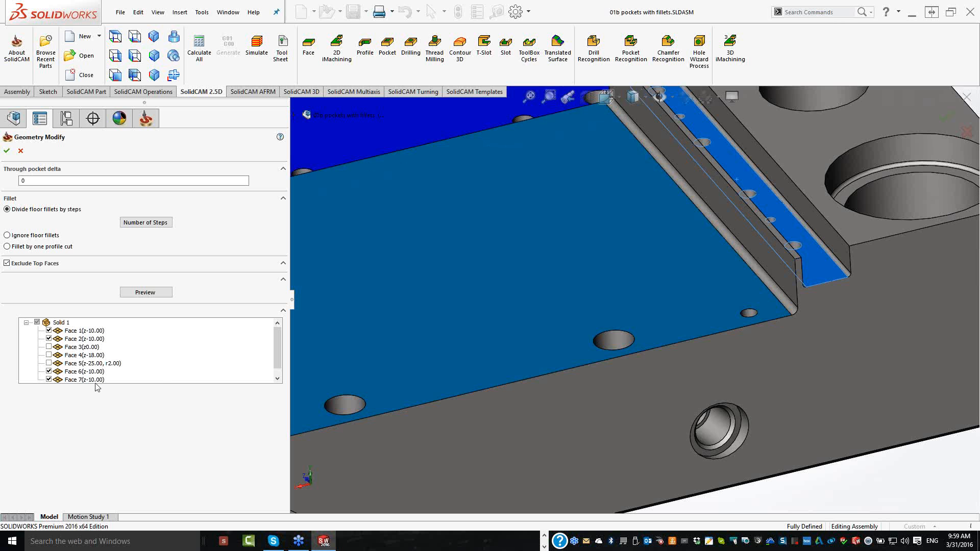
{"action": "right_click", "coordinate": [67, 363]}
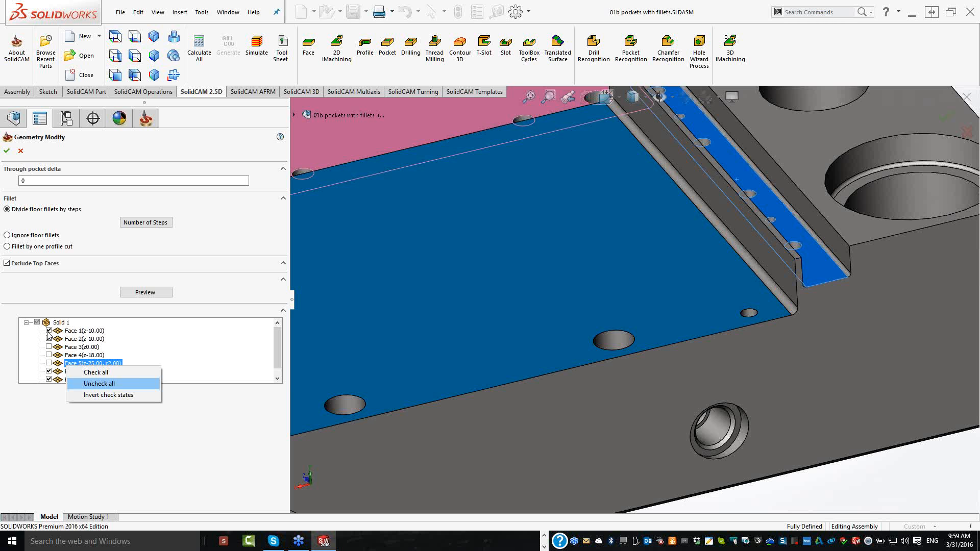
{"action": "key", "text": "Return"}
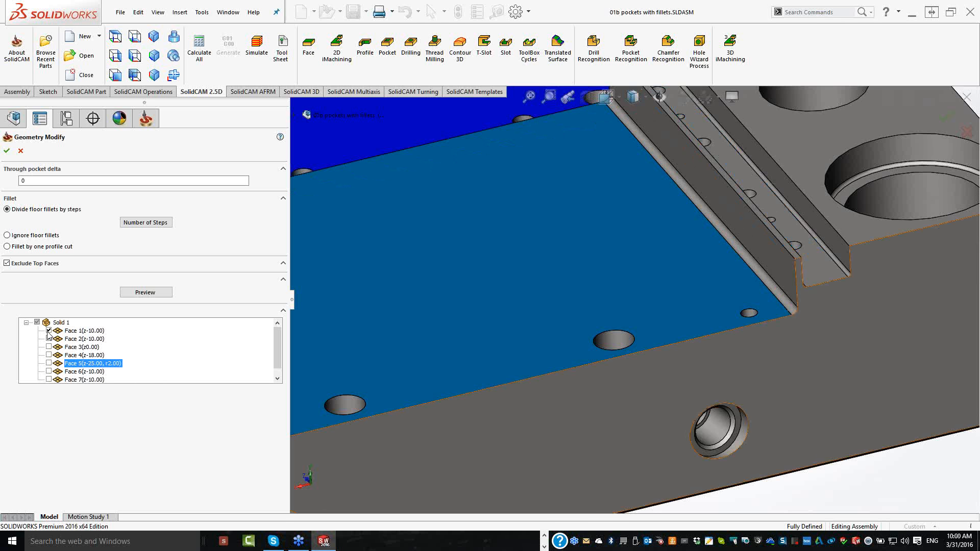
Turn off Exclude Top Faces, select only Face 4 (z-18.00) and Face 5 (z-25.00, r2.00), and accept the geometry modification
{"action": "left_click", "coordinate": [49, 339]}
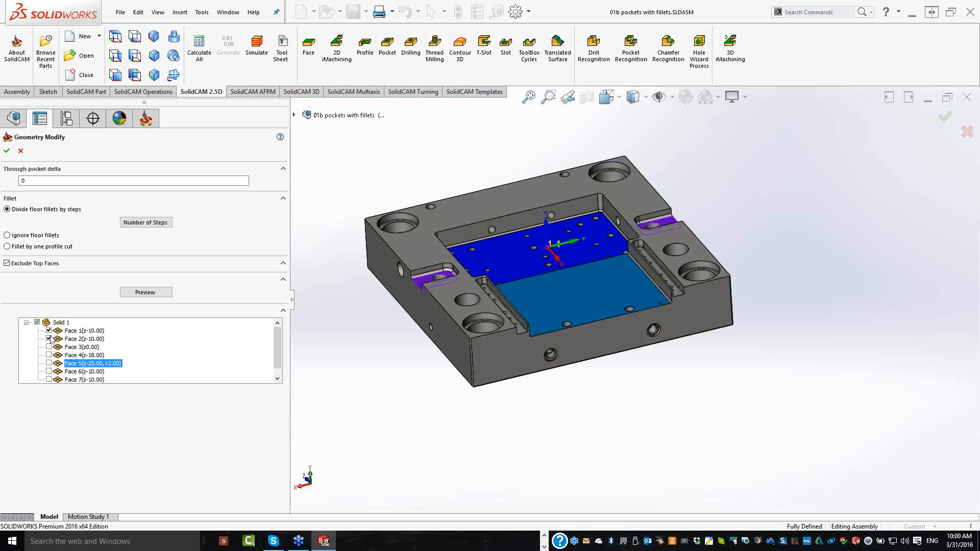
{"action": "left_click", "coordinate": [162, 322]}
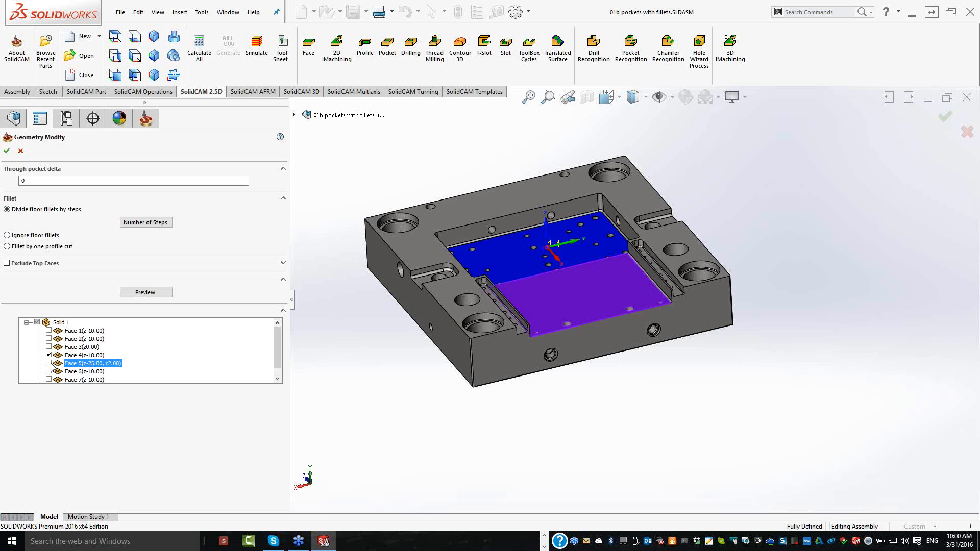
{"action": "left_click", "coordinate": [49, 364]}
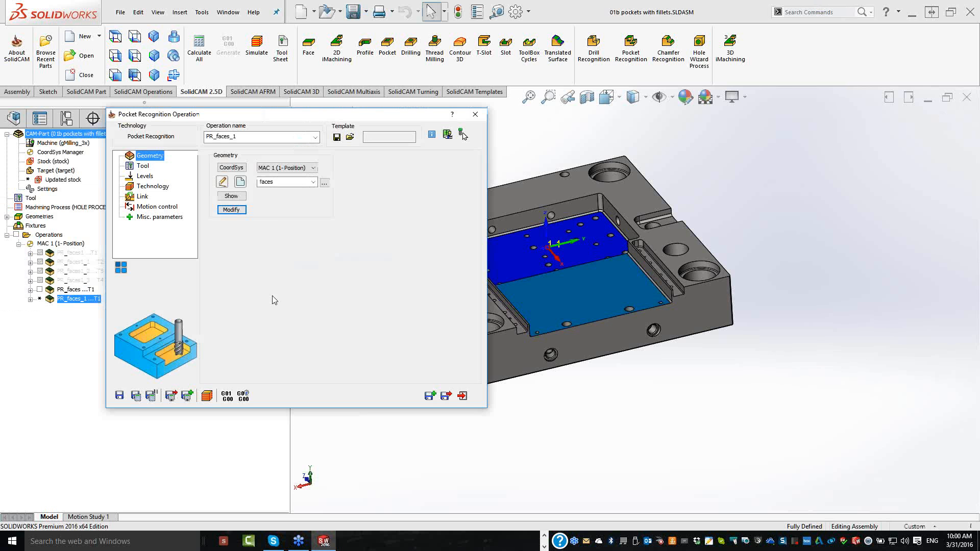
Assign the 8 mm end mill tool 5 with corner radius 2 mm to PR_faces_1, then save and calculate the operation
{"action": "key", "text": "Down"}
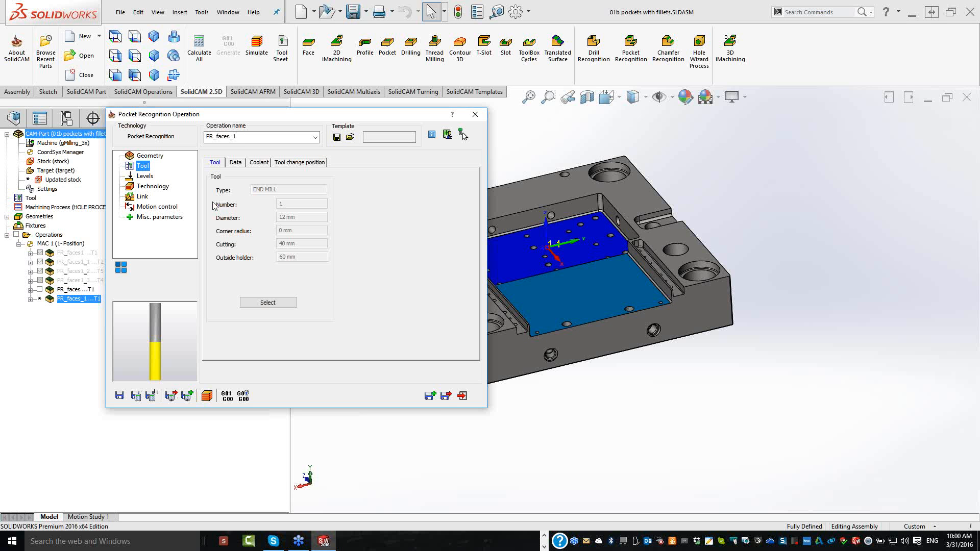
{"action": "left_click", "coordinate": [267, 302]}
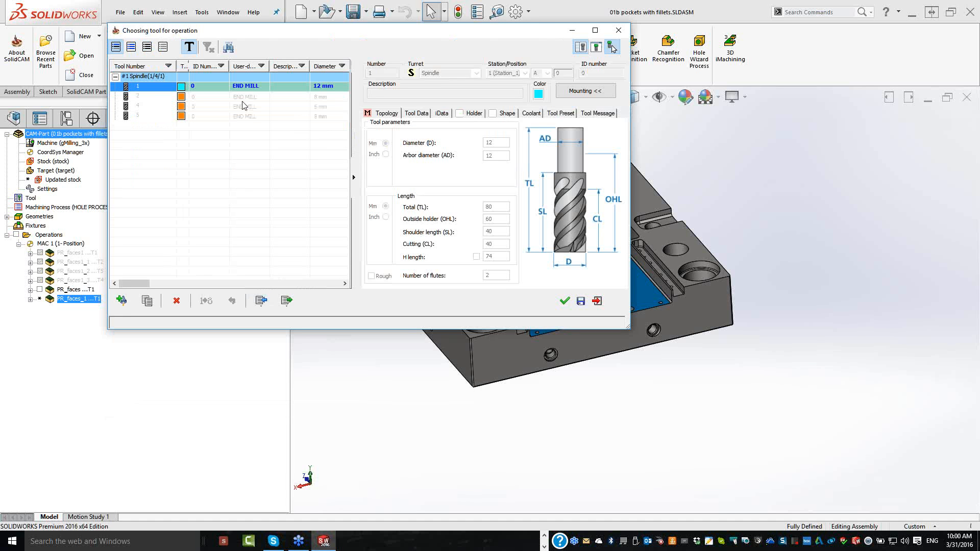
{"action": "key", "text": "Down"}
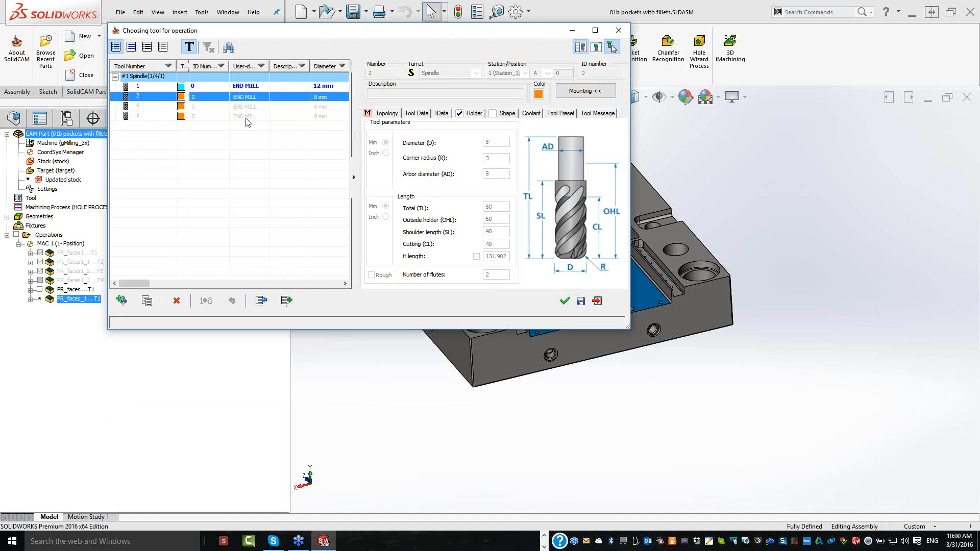
{"action": "left_click", "coordinate": [246, 116]}
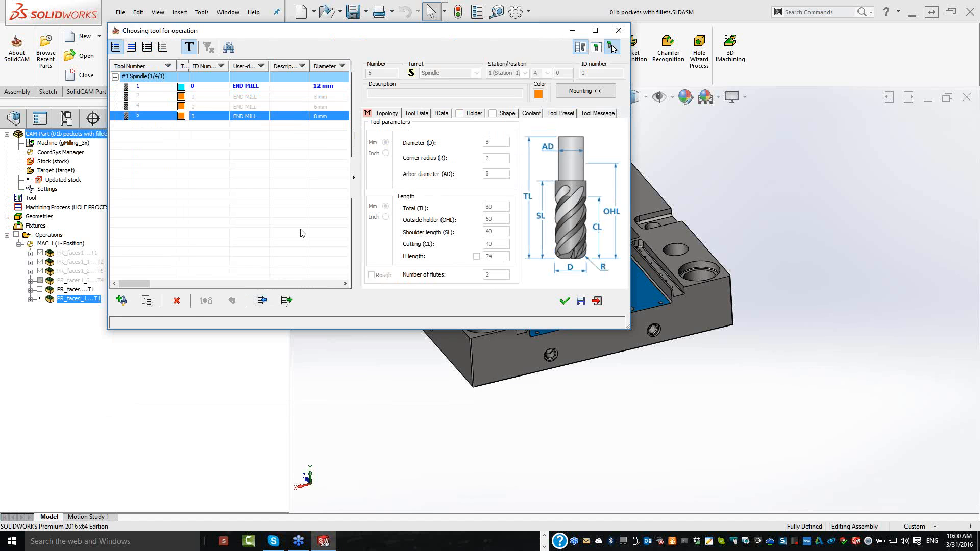
{"action": "left_click", "coordinate": [145, 176]}
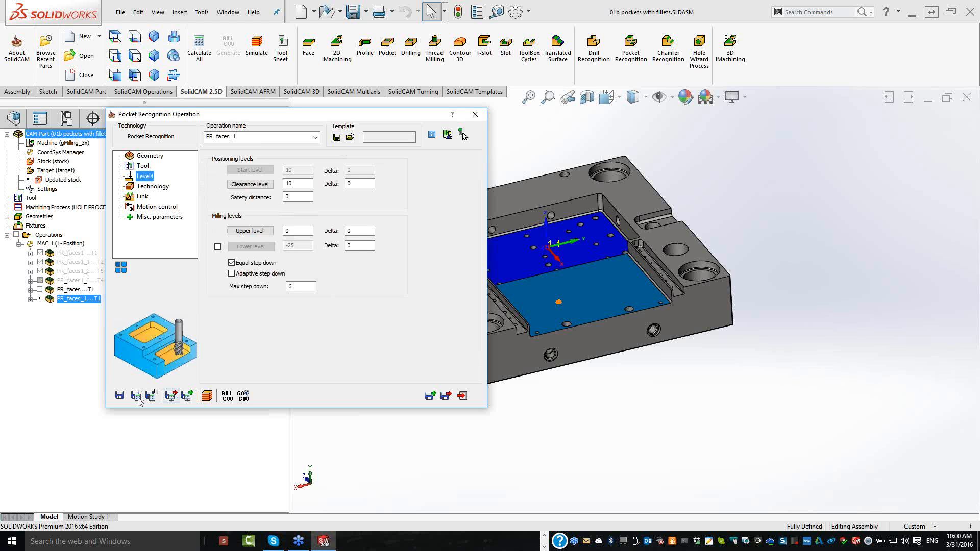
{"action": "left_click", "coordinate": [135, 396]}
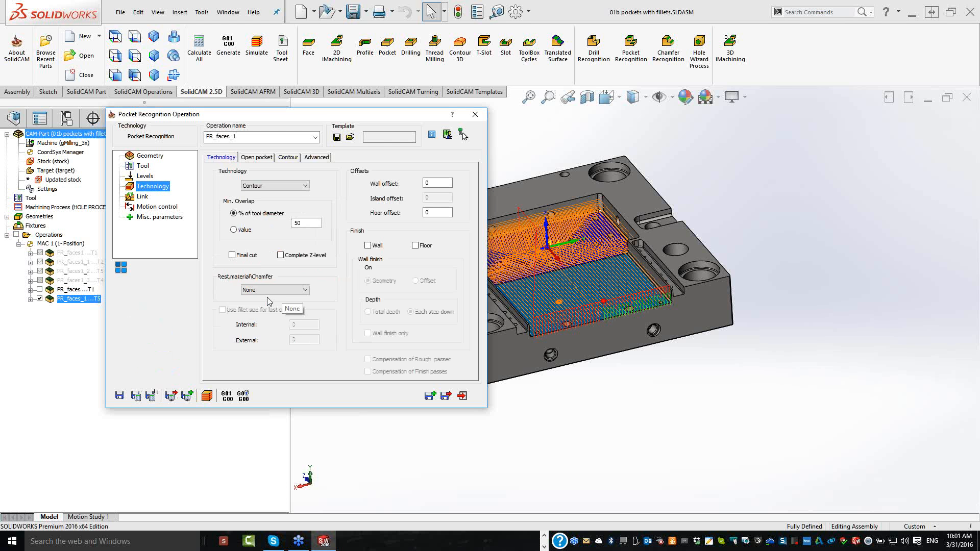
Enable rest machining with the Around profile milling type and a previous tool diameter of 12, and recalculate the operation
{"action": "left_click", "coordinate": [266, 290]}
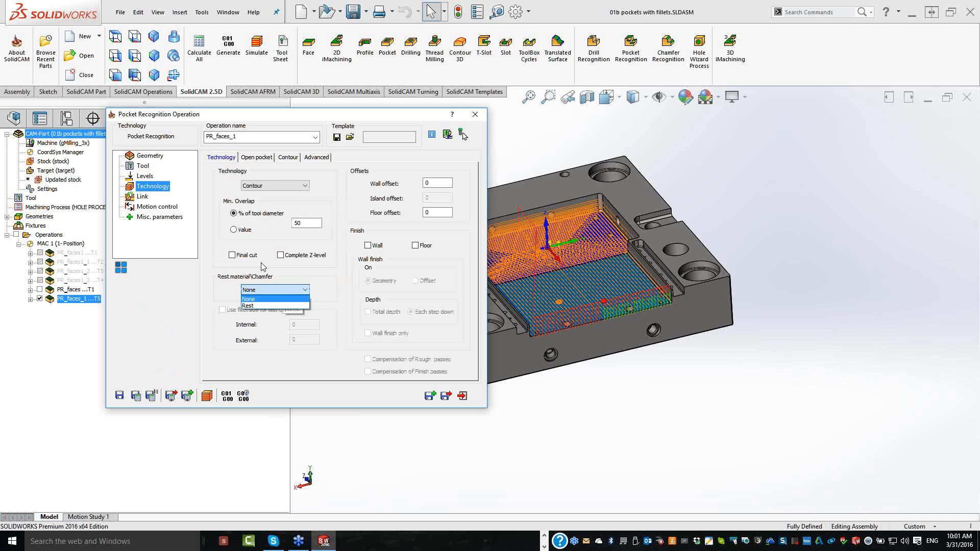
{"action": "left_click", "coordinate": [255, 305]}
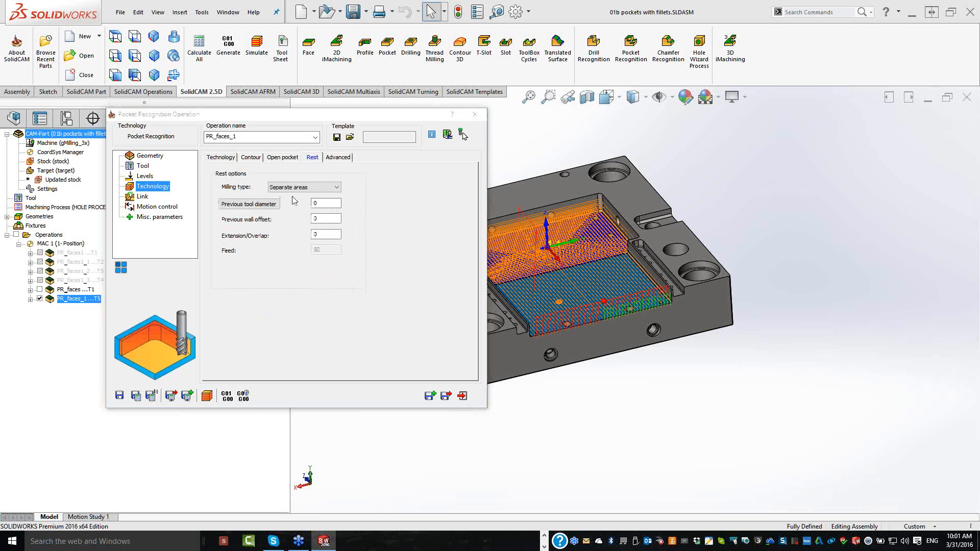
{"action": "left_click", "coordinate": [292, 188]}
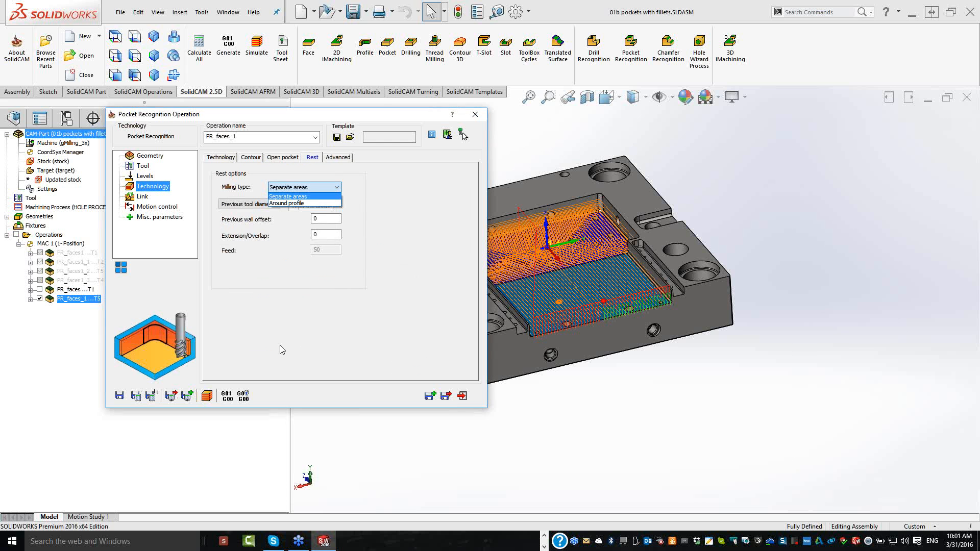
{"action": "key", "text": "Down"}
{"action": "key", "text": "Return"}
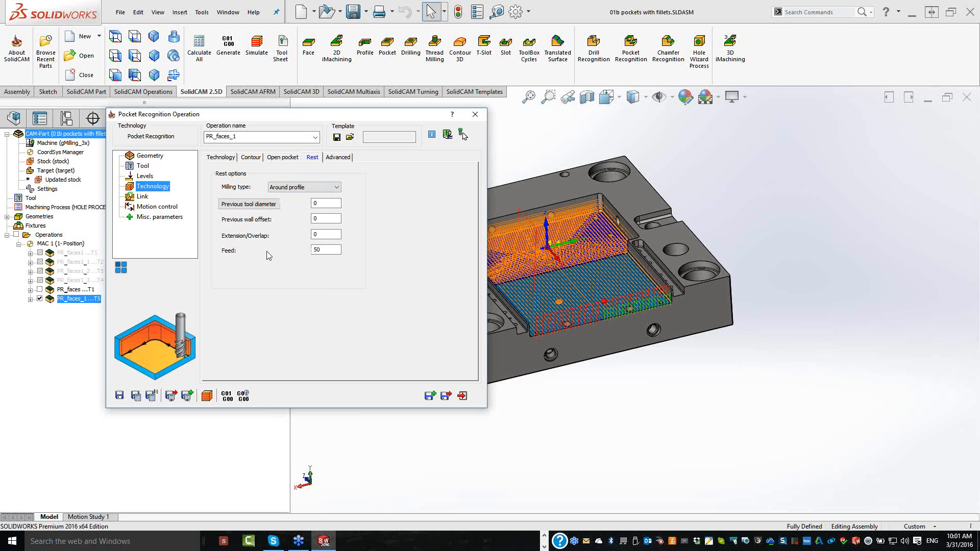
{"action": "left_click", "coordinate": [266, 205]}
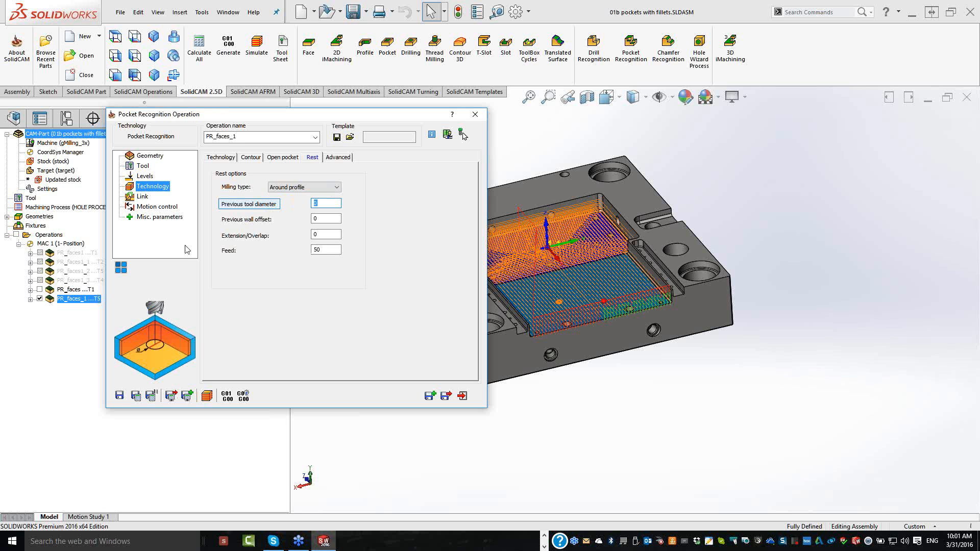
{"action": "type", "text": "12"}
{"action": "left_click", "coordinate": [134, 397]}
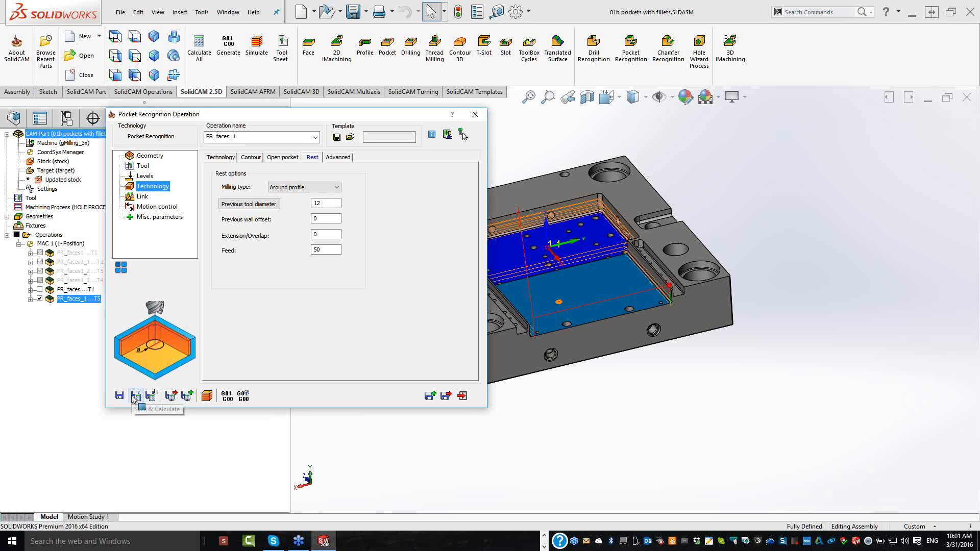
{"action": "left_click", "coordinate": [620, 286]}
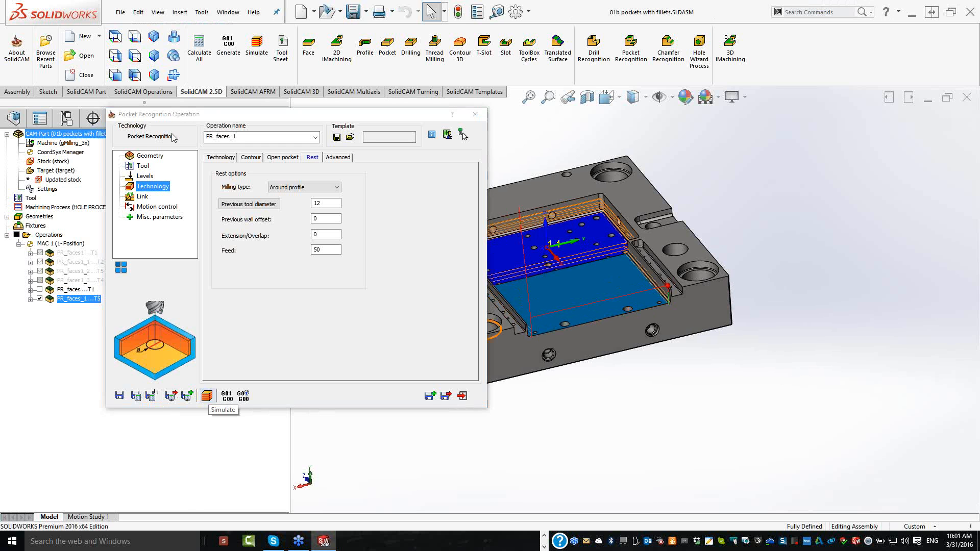
Simulate the rest machining operation with SolidVerify and examine the cut walls and floor fillets of the main pocket
{"action": "left_click", "coordinate": [206, 396]}
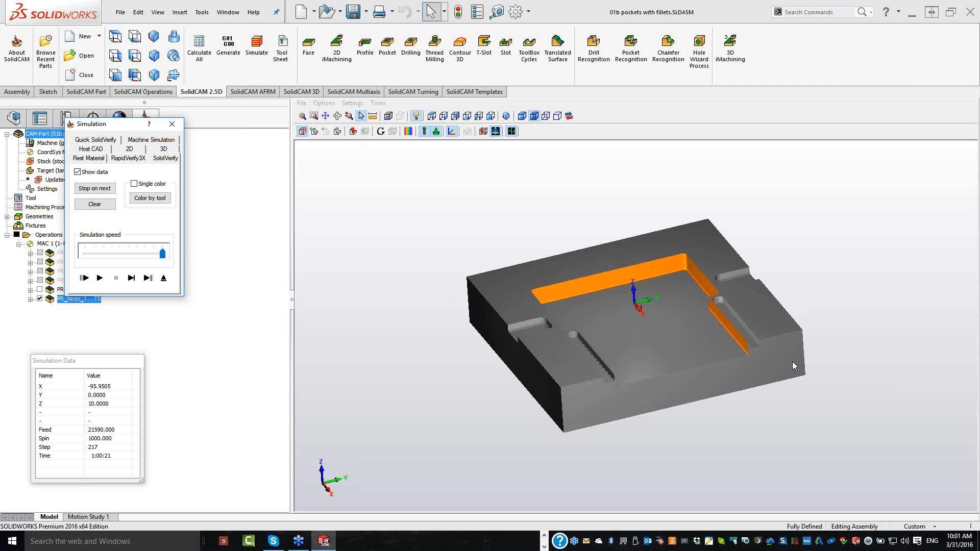
{"action": "scroll", "coordinate": [793, 364], "scroll_direction": "up", "scroll_amount": 2}
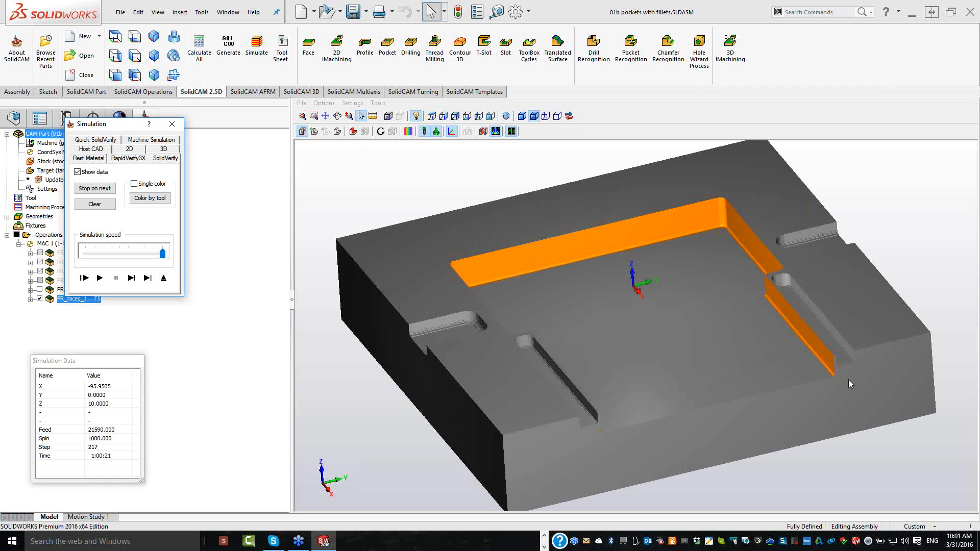
{"action": "scroll", "coordinate": [816, 363], "scroll_direction": "up", "scroll_amount": 2}
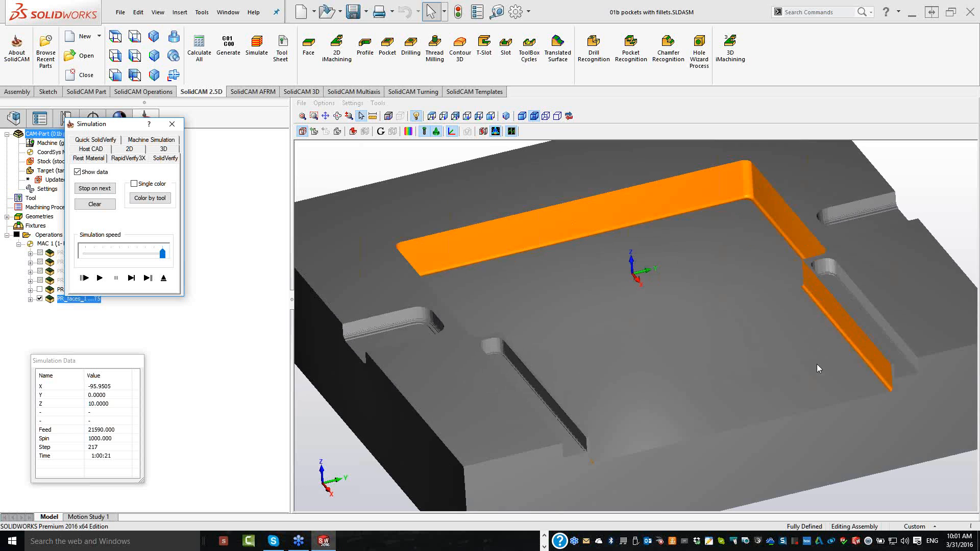
{"action": "scroll", "coordinate": [817, 365], "scroll_direction": "down", "scroll_amount": 3}
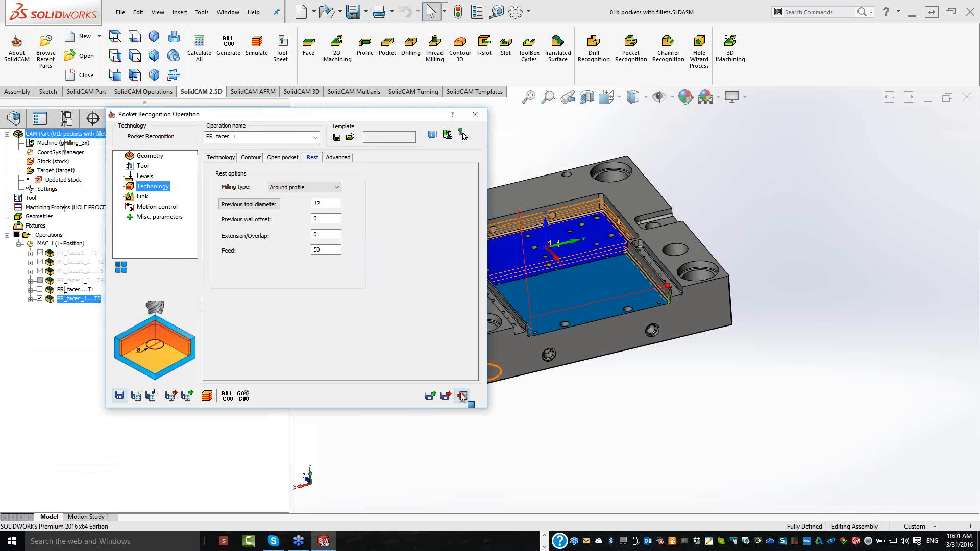
Exit the pocket recognition operation, close the current CAM-part, and open the CAM-part 02 multi side.prz
{"action": "left_click", "coordinate": [462, 396]}
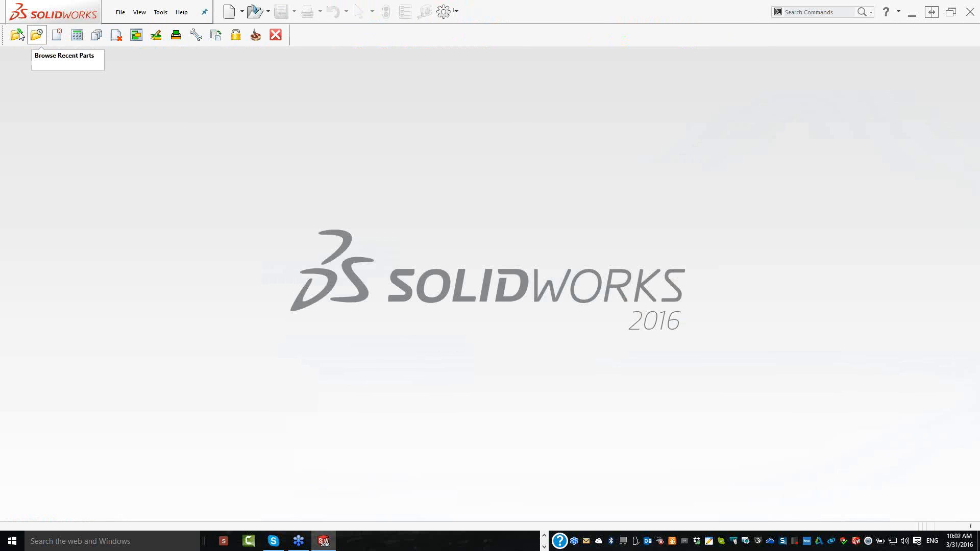
{"action": "left_click", "coordinate": [20, 34]}
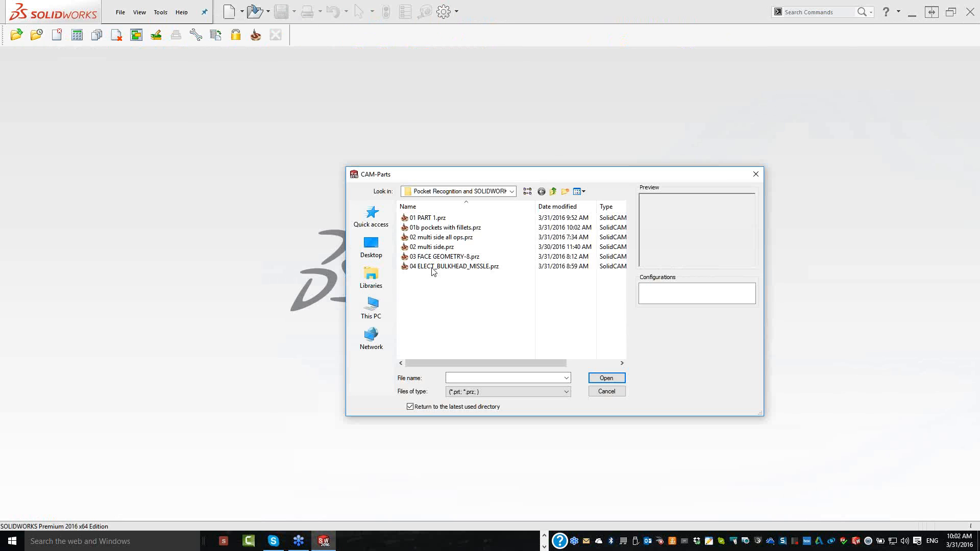
{"action": "left_click", "coordinate": [599, 380]}
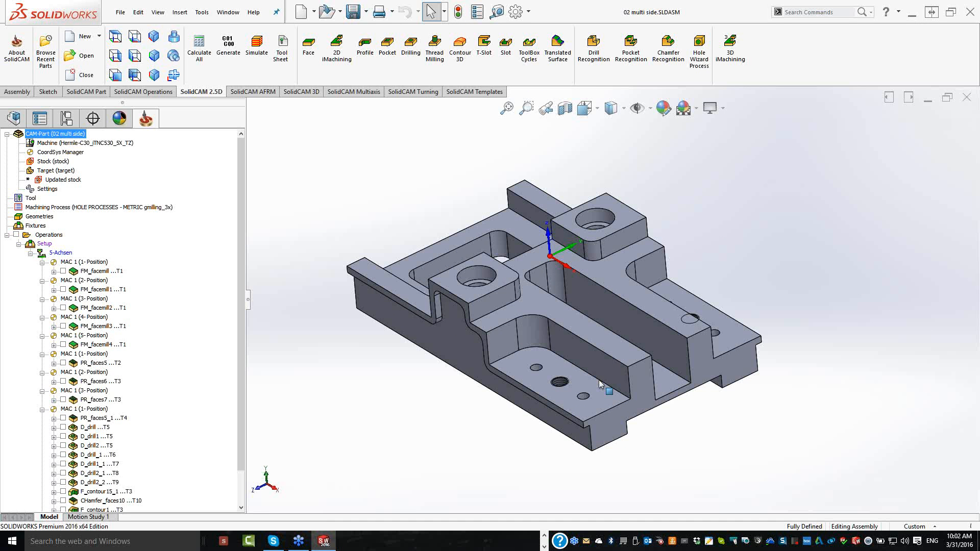
Inspect the part from several sides and review MAC 1 positions 1 to 3 in the CoordSys Manager
{"action": "middle_click_drag", "start_coordinate": [532, 306], "coordinate": [532, 306]}
{"action": "left_click", "coordinate": [532, 305]}
{"action": "left_click", "coordinate": [533, 306]}
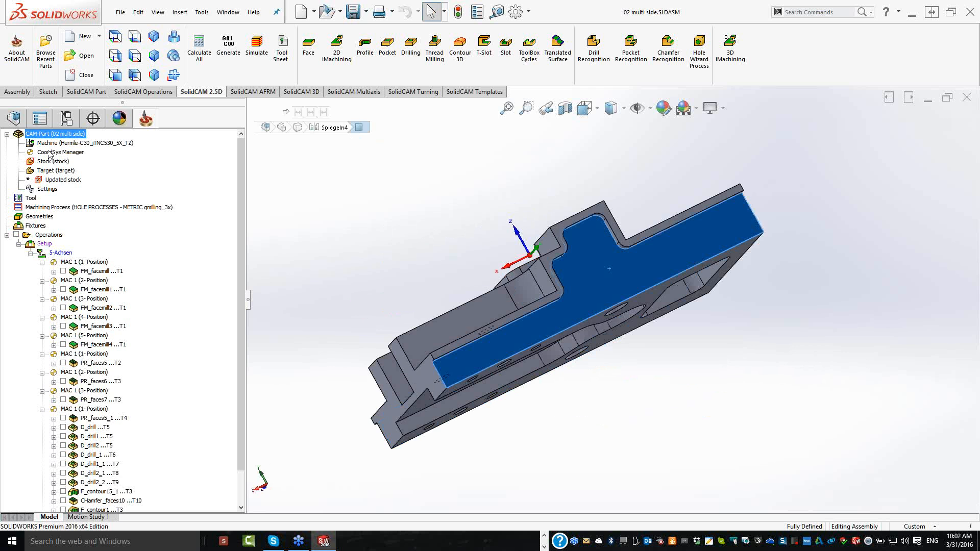
{"action": "left_click", "coordinate": [50, 152]}
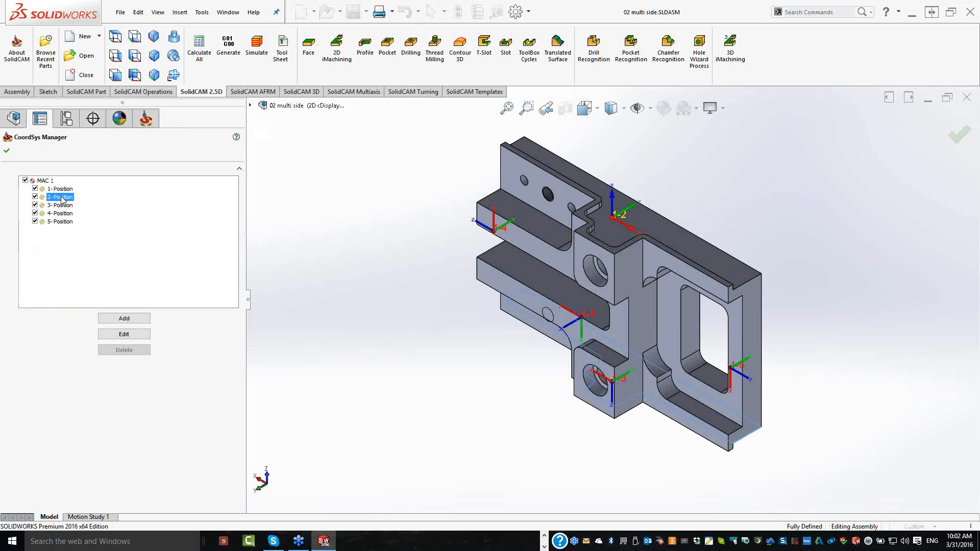
{"action": "key", "text": "Up"}
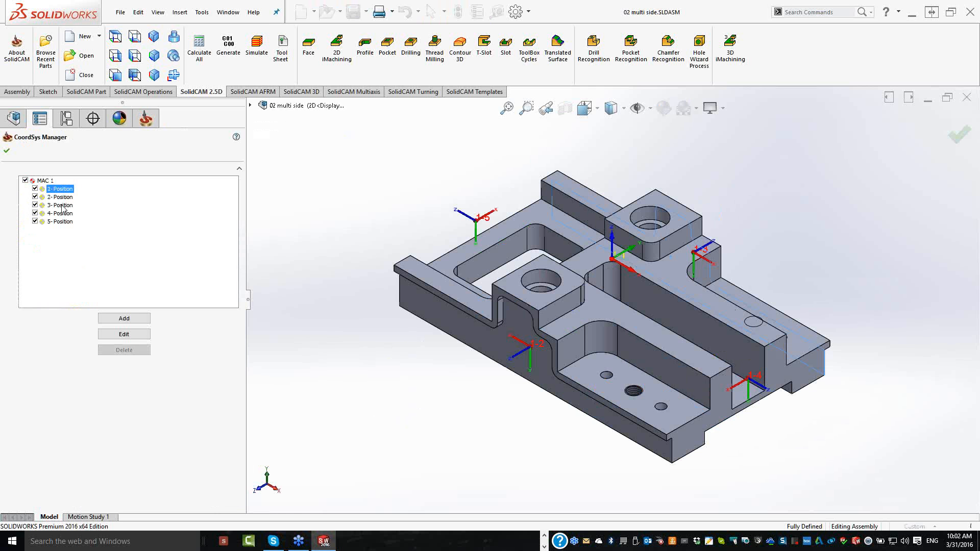
{"action": "left_click", "coordinate": [62, 205]}
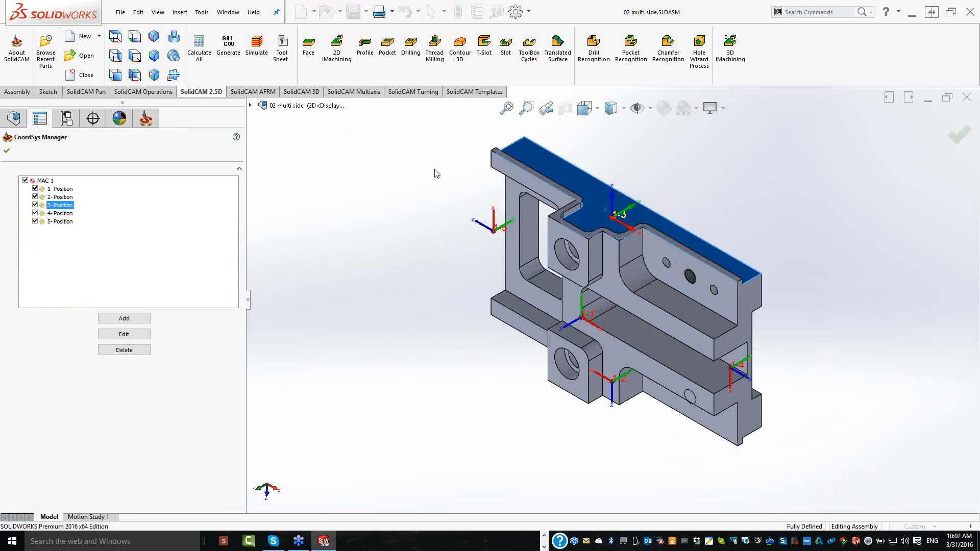
{"action": "key", "text": "Escape"}
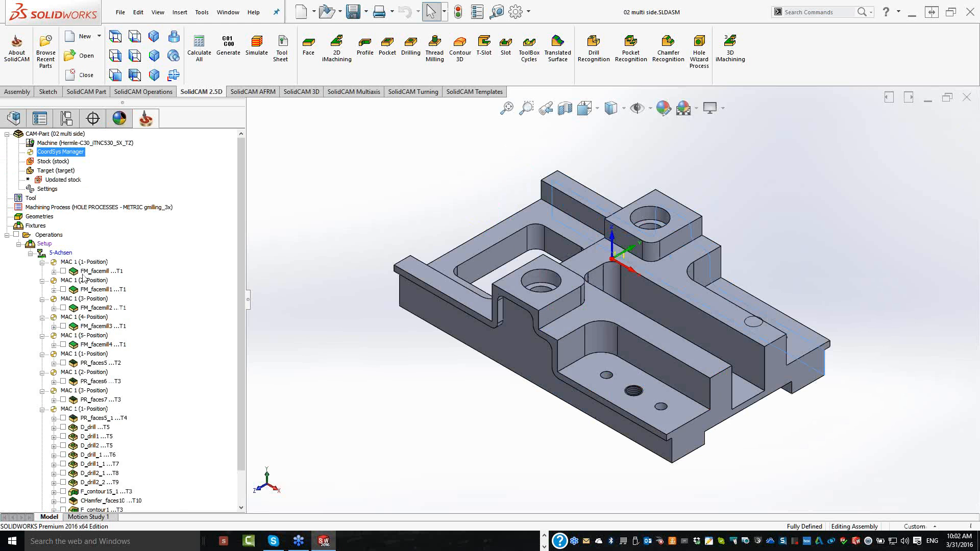
Open the PR_faces5 pocket recognition operation, review its face geometry and open pocket technology settings, and exit it
{"action": "left_click", "coordinate": [62, 362]}
{"action": "left_click", "coordinate": [63, 363]}
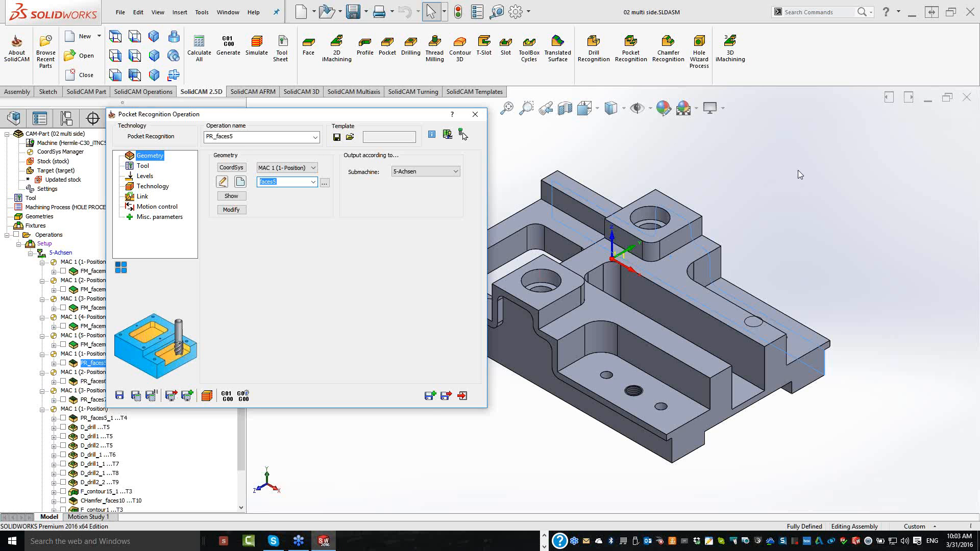
{"action": "left_click", "coordinate": [231, 210]}
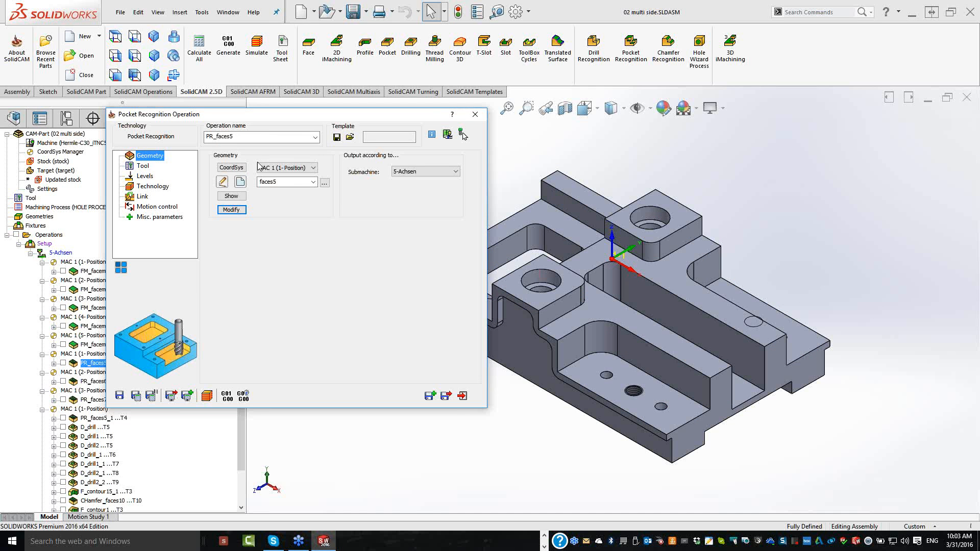
{"action": "left_click", "coordinate": [152, 186]}
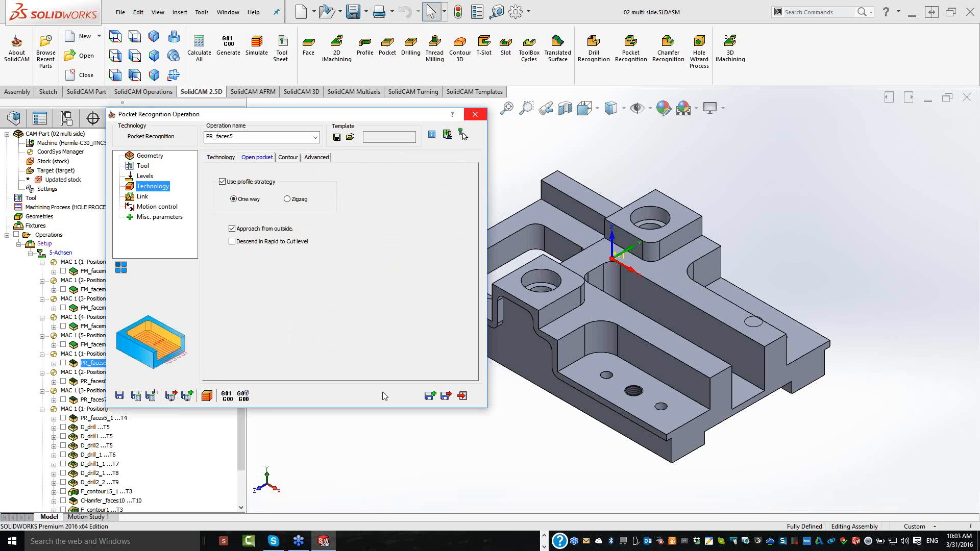
{"action": "key", "text": "Escape"}
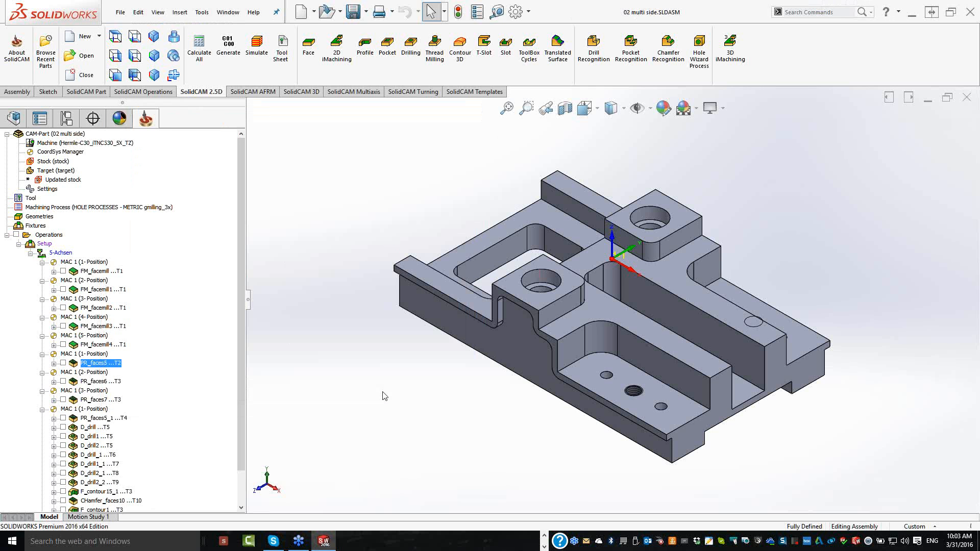
Orient the part to MAC 1 (2- Position) and review the face geometry of the PR_faces6 pocket recognition operation
{"action": "left_click", "coordinate": [88, 374]}
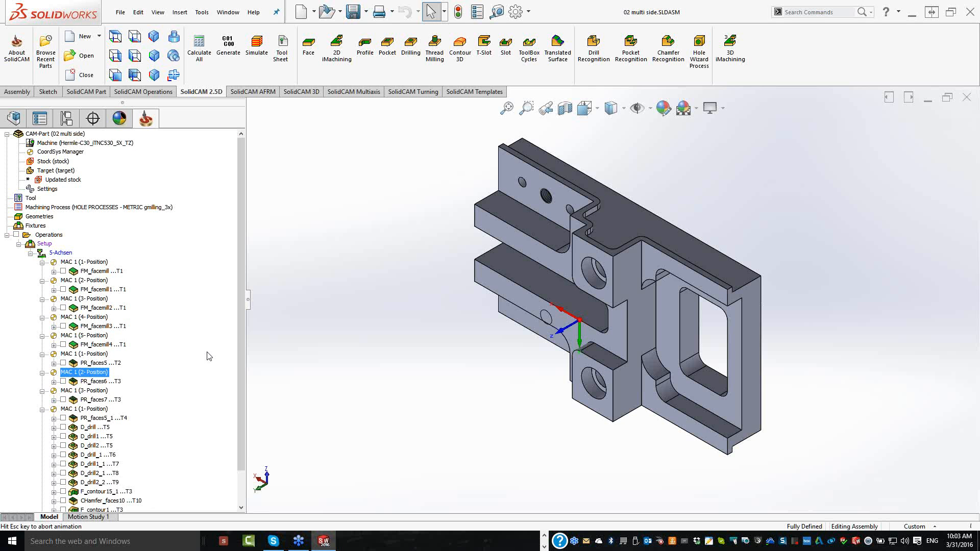
{"action": "key", "text": "Down"}
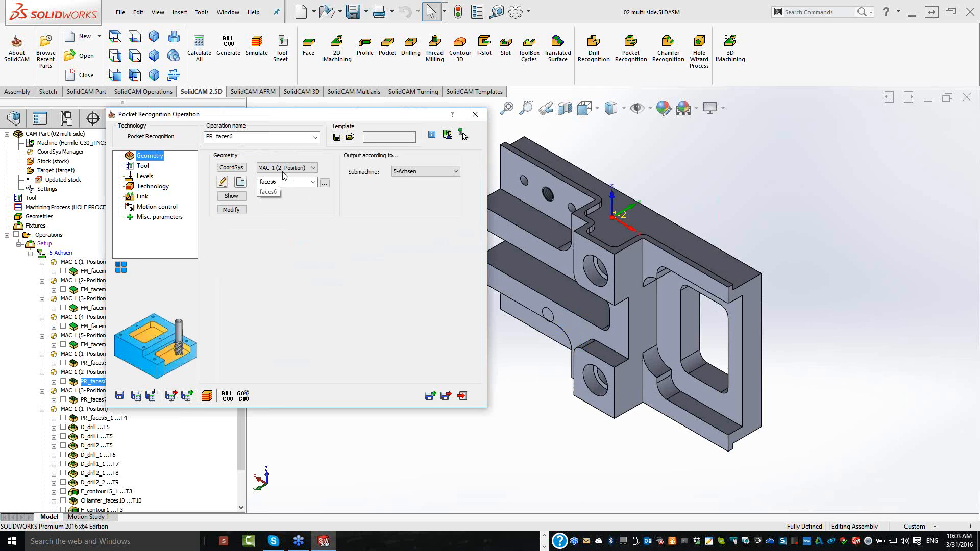
{"action": "left_click", "coordinate": [231, 210]}
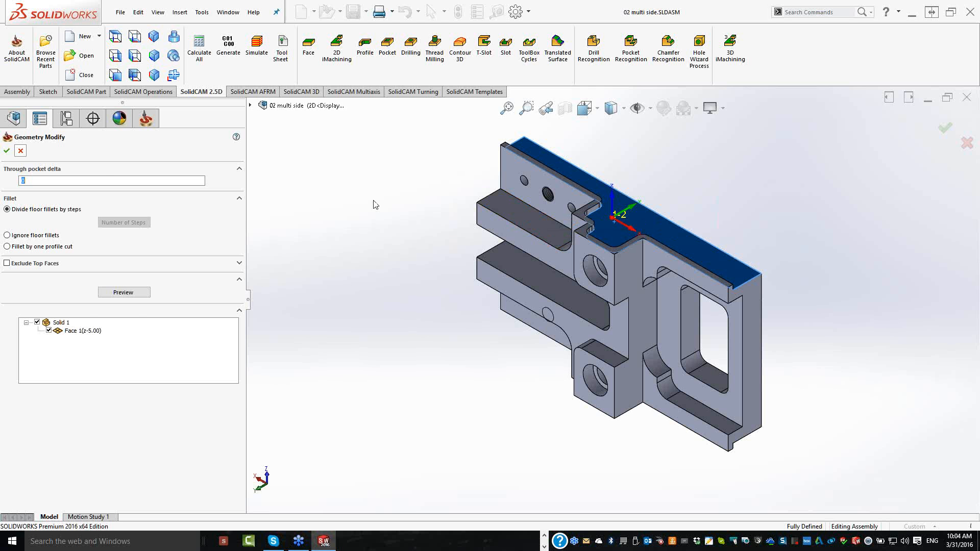
{"action": "key", "text": "Return"}
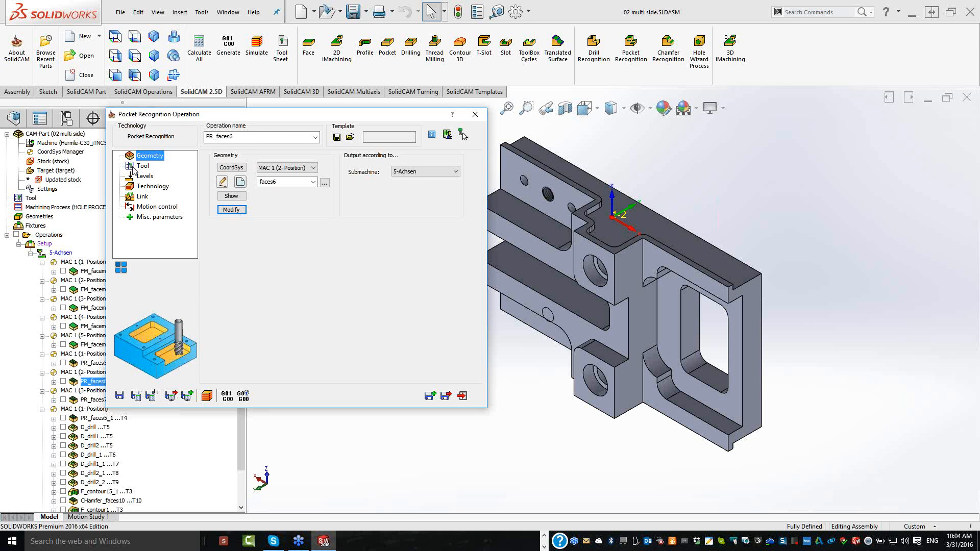
Calculate PR_faces6, simulate it with SolidVerify, and return to the operations tree
{"action": "left_click", "coordinate": [206, 395]}
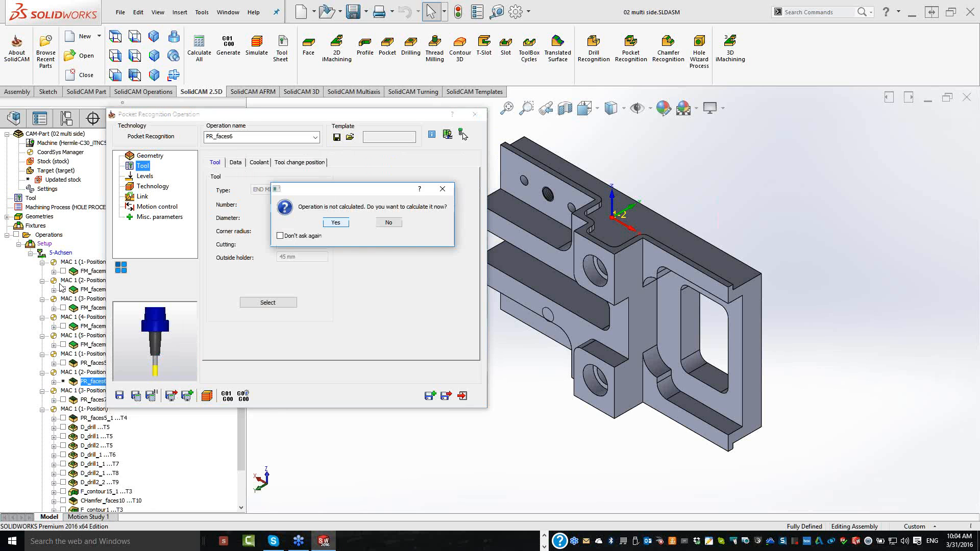
{"action": "key", "text": "Return"}
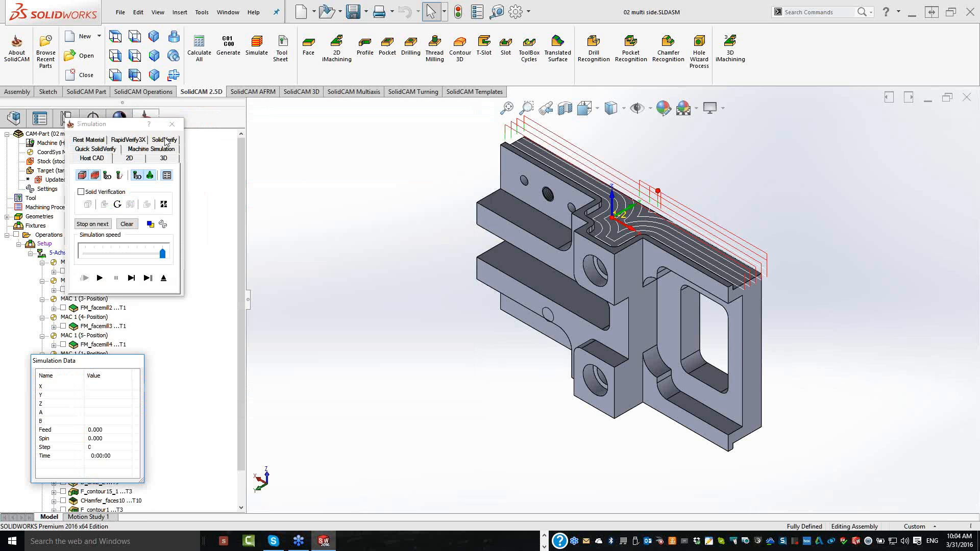
{"action": "left_click", "coordinate": [165, 140]}
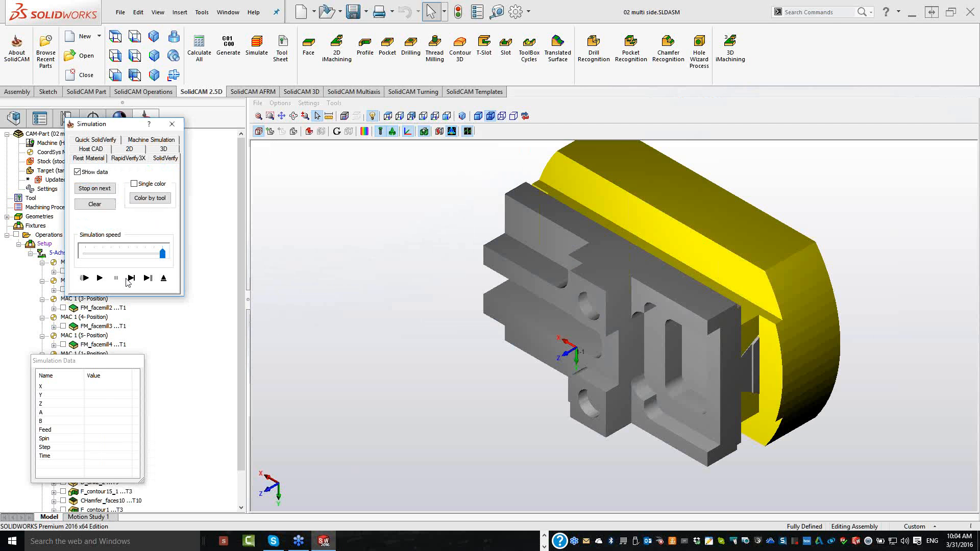
{"action": "left_click", "coordinate": [129, 278]}
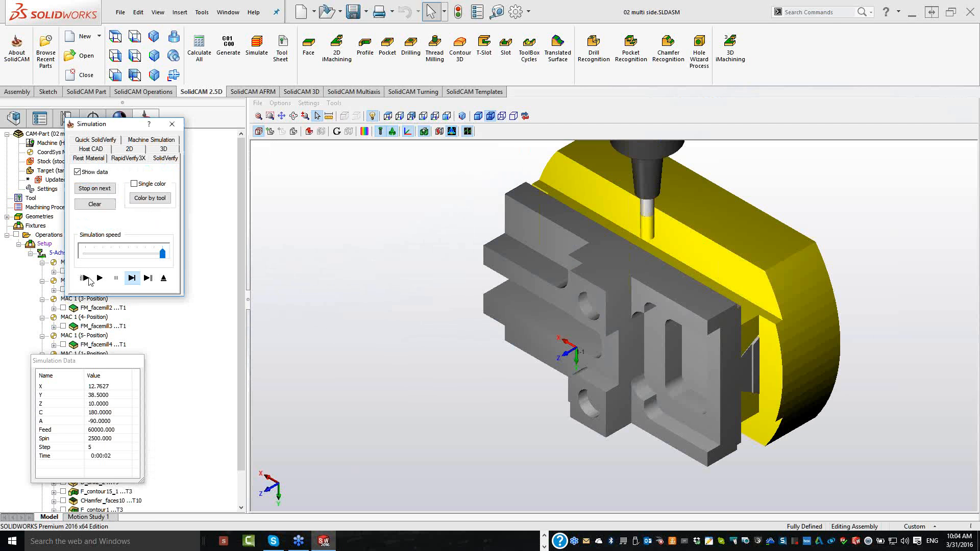
{"action": "left_click", "coordinate": [86, 278]}
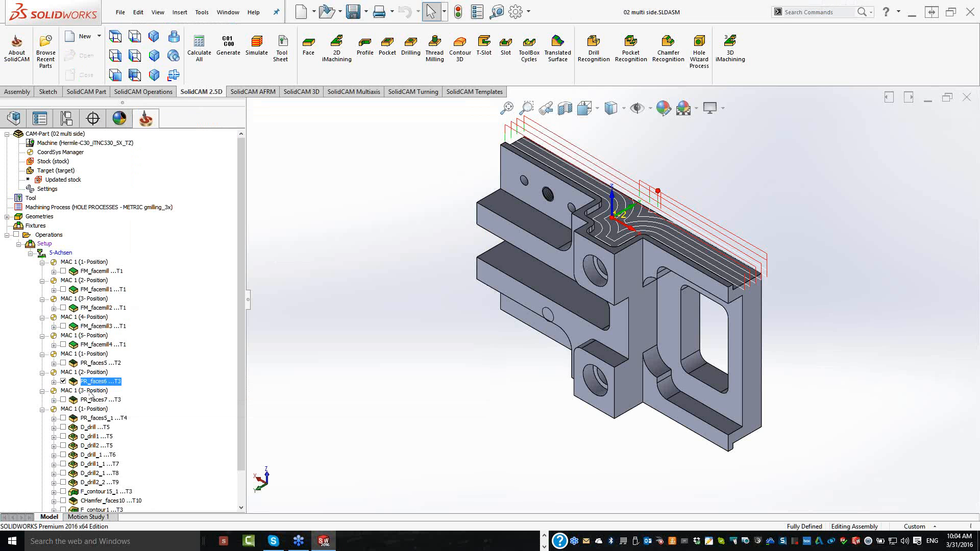
Orient the part to MAC 1 (3- Position) and show the toolpath of PR_faces7
{"action": "left_click", "coordinate": [90, 391]}
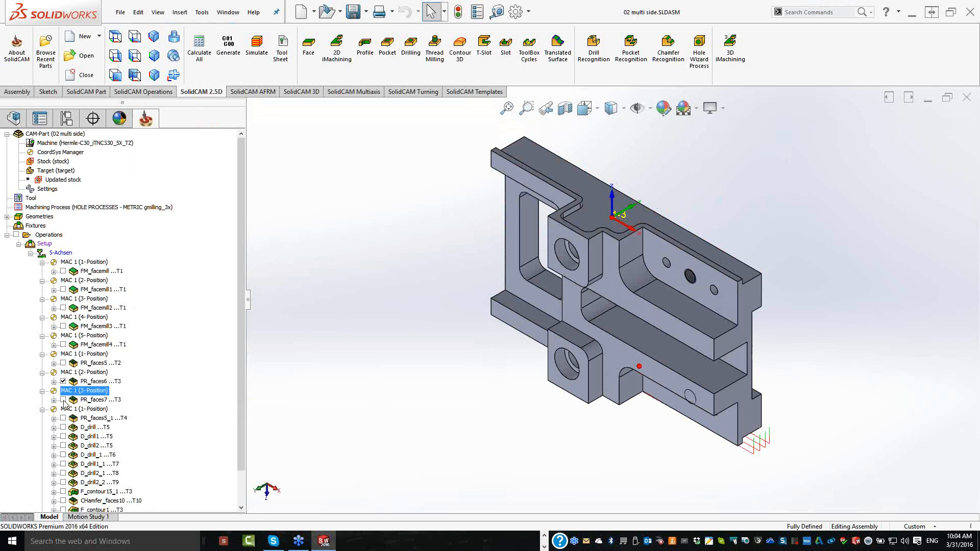
{"action": "left_click", "coordinate": [63, 400]}
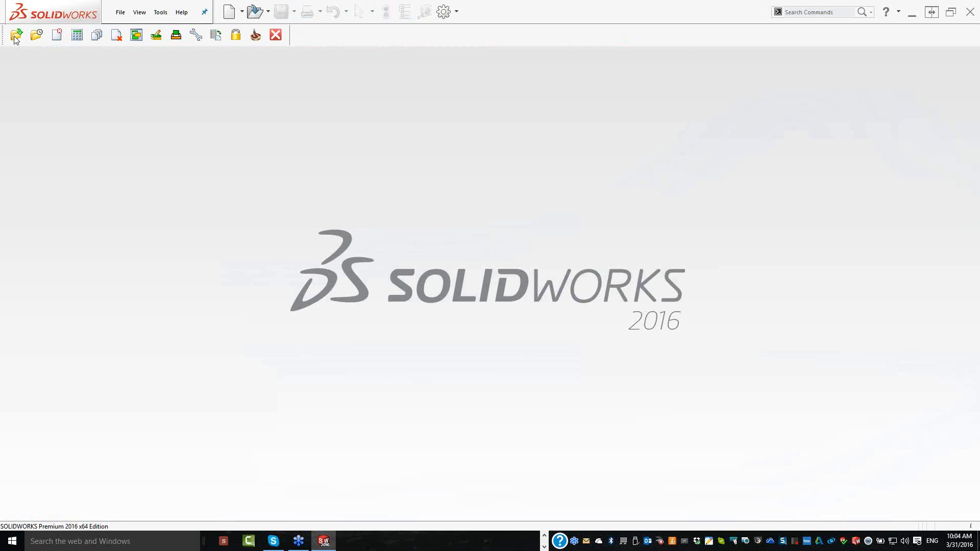
Open the CAM-part 03 FACE GEOMETRY-8.prz and highlight the large open pocket floor face
{"action": "left_click", "coordinate": [15, 37]}
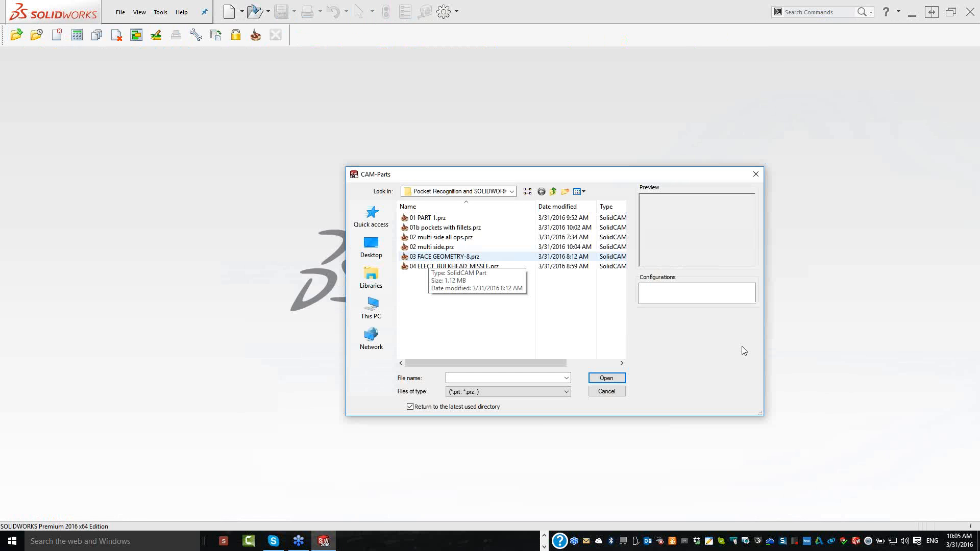
{"action": "key", "text": "Escape"}
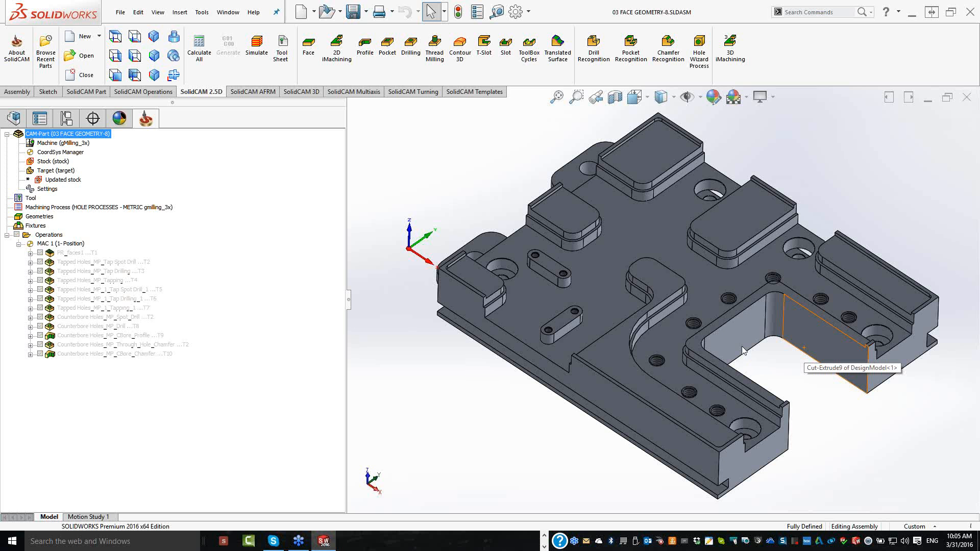
{"action": "left_click", "coordinate": [748, 179]}
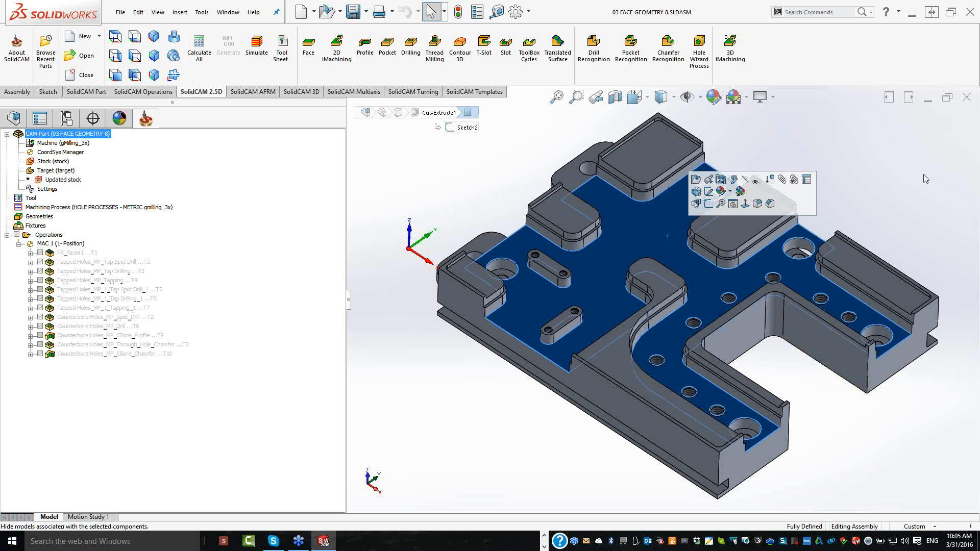
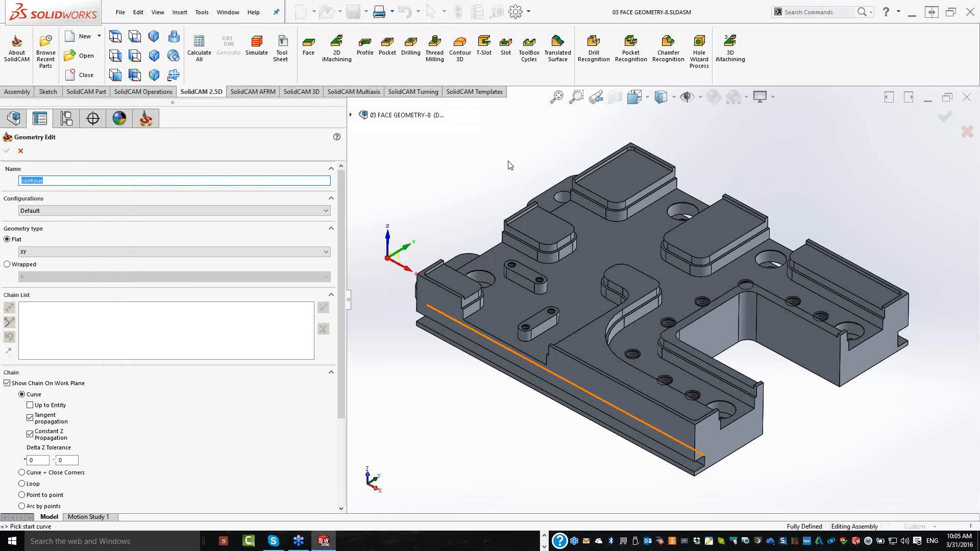
Define a pocket operation geometry from the floor face's boundary chain and mark its outer segments as open edges
{"action": "left_click", "coordinate": [536, 360]}
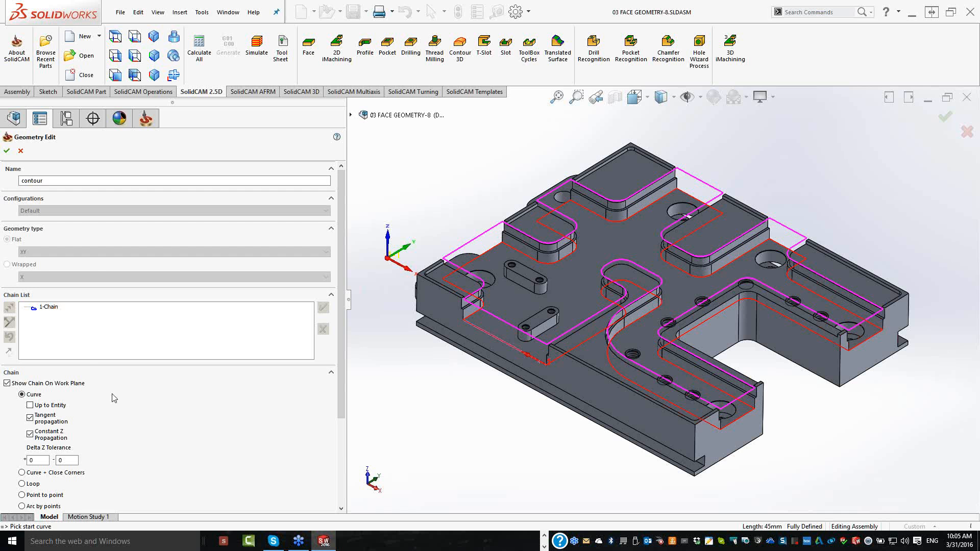
{"action": "right_click", "coordinate": [48, 306]}
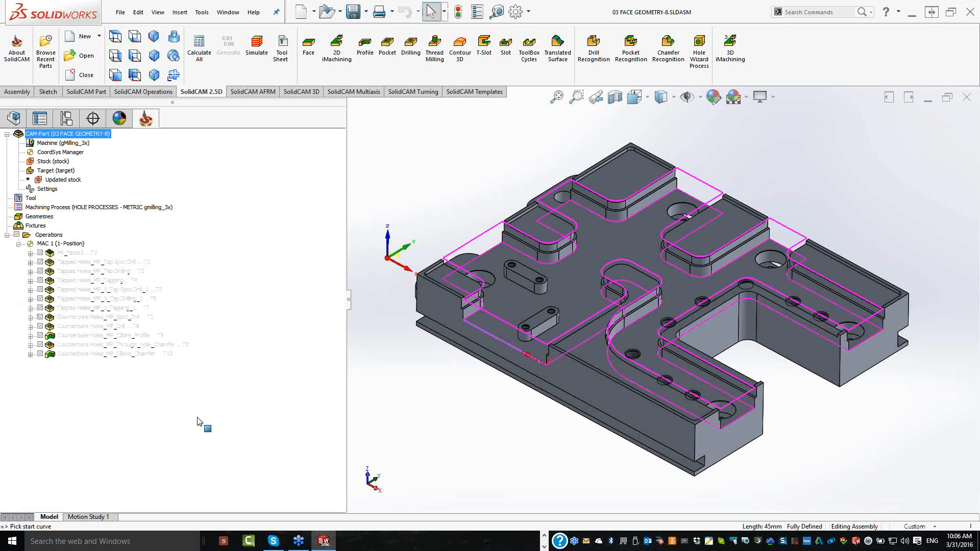
{"action": "left_click", "coordinate": [498, 348]}
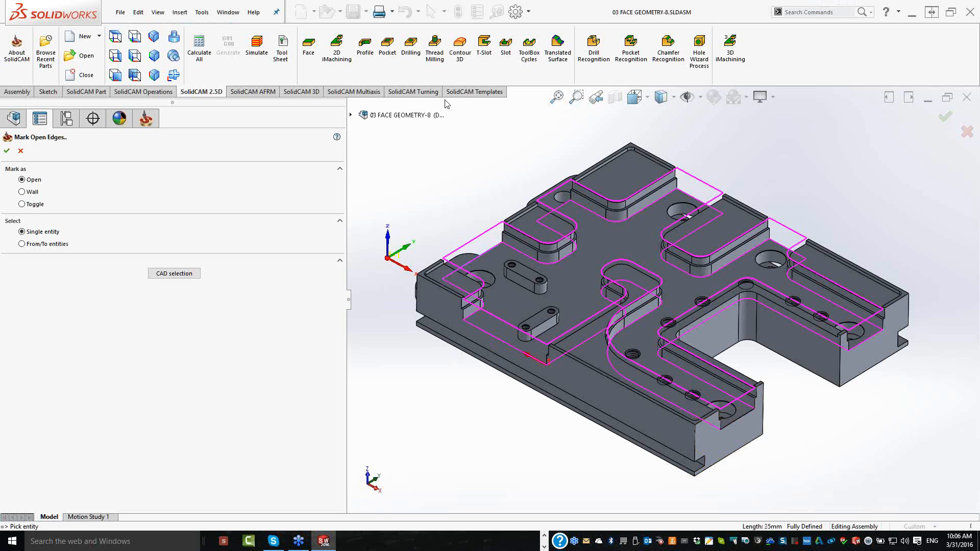
{"action": "left_click", "coordinate": [597, 241]}
{"action": "key", "text": "Escape"}
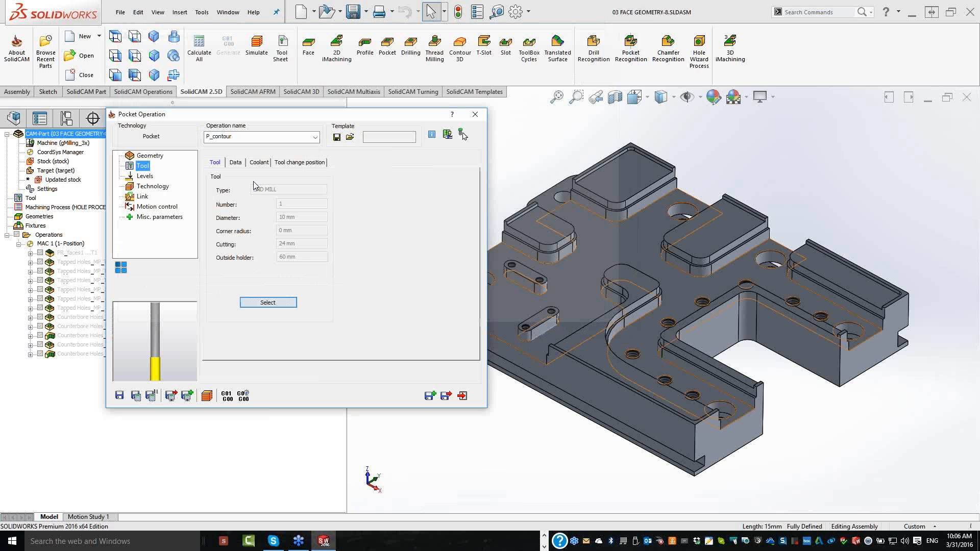
Review the levels, Contour technology and open pocket settings of P_contour, save and calculate the operation, and examine its toolpath
{"action": "left_click", "coordinate": [144, 175]}
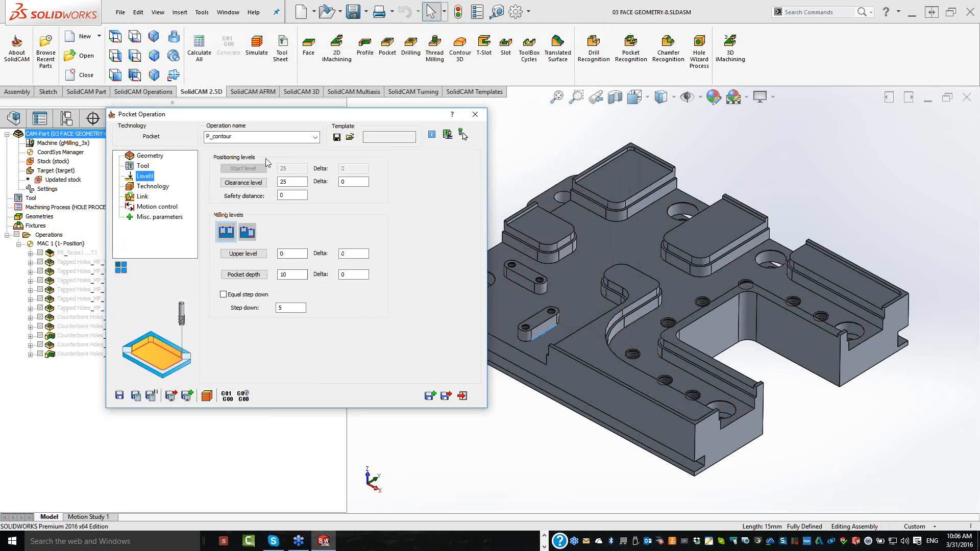
{"action": "left_click", "coordinate": [152, 186]}
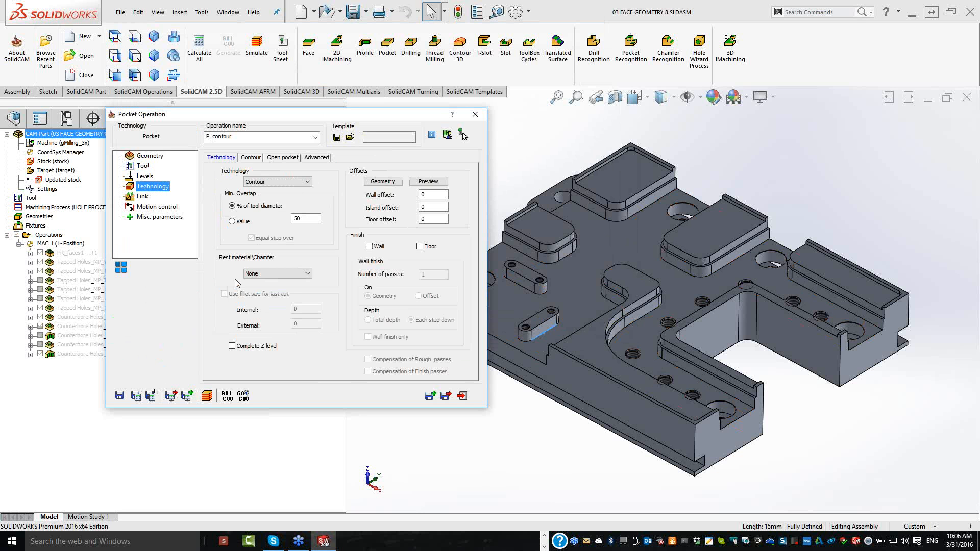
{"action": "left_click", "coordinate": [282, 157]}
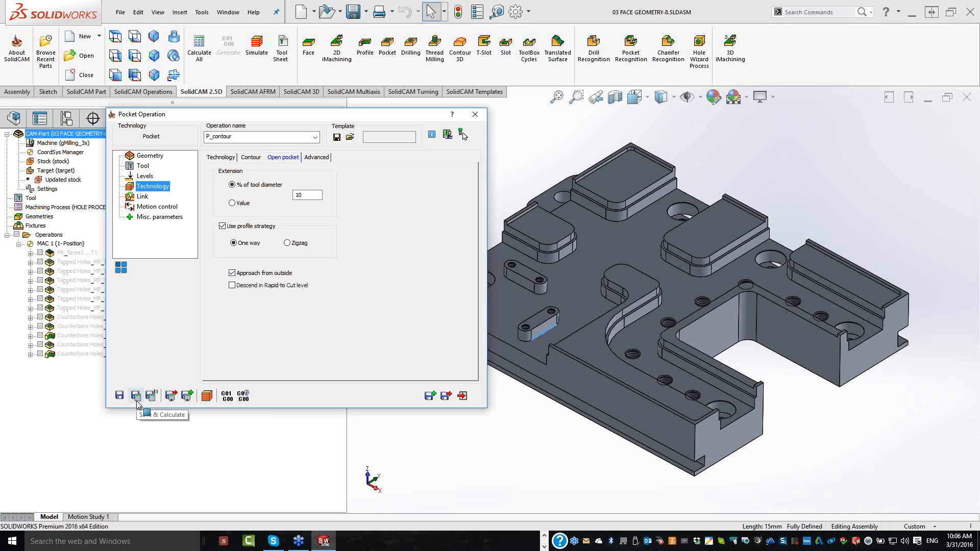
{"action": "left_click", "coordinate": [137, 402]}
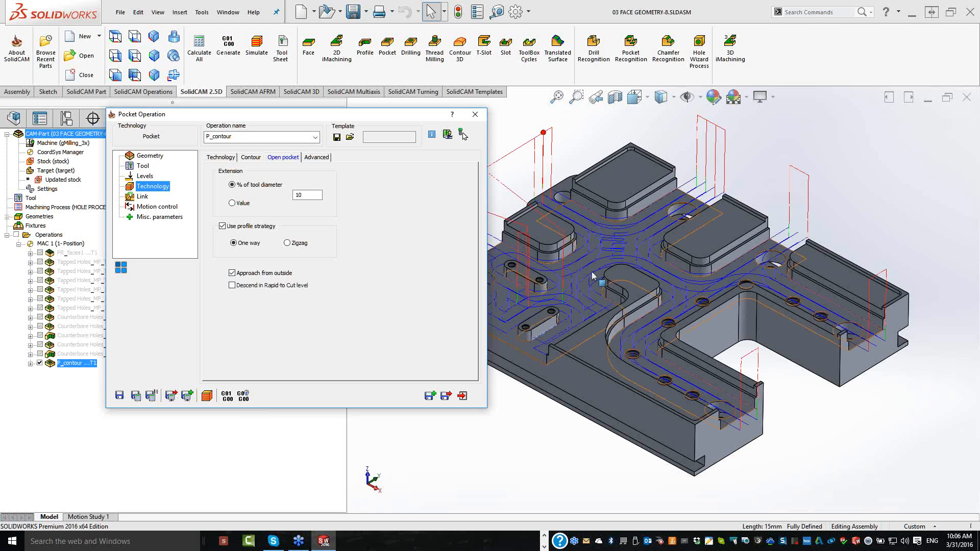
{"action": "scroll", "coordinate": [592, 276], "scroll_direction": "up", "scroll_amount": 2}
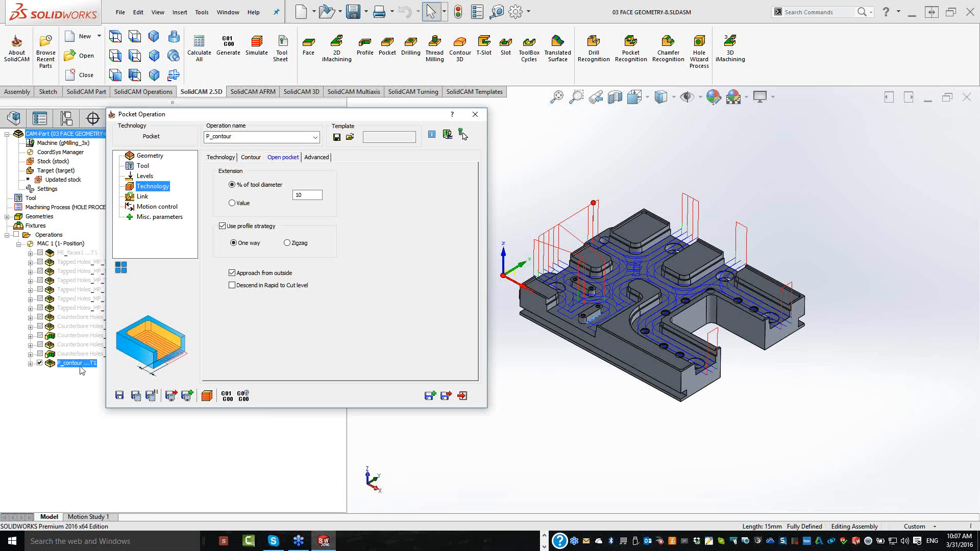
Close the P_contour pocket operation and delete it from MAC 1 (1- Position)
{"action": "key", "text": "Escape"}
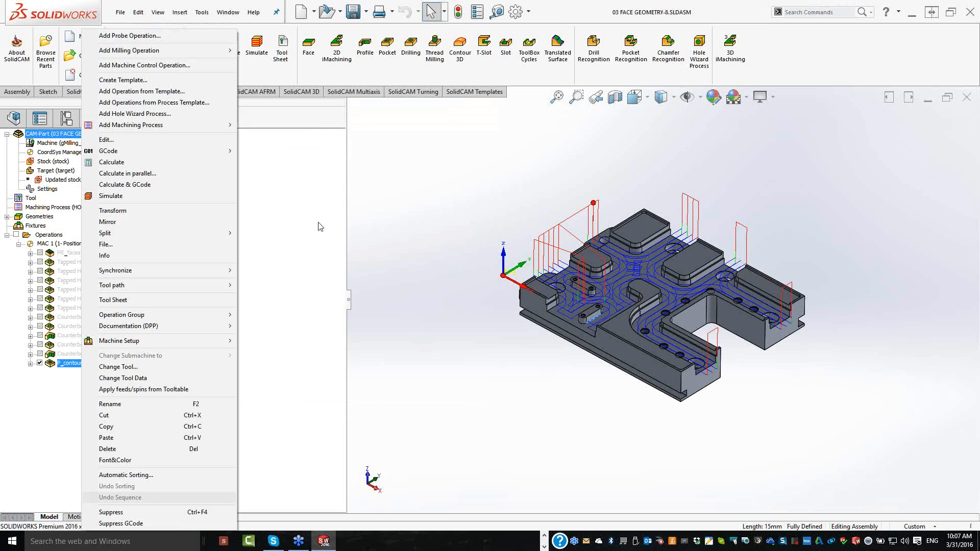
{"action": "key", "text": "Delete"}
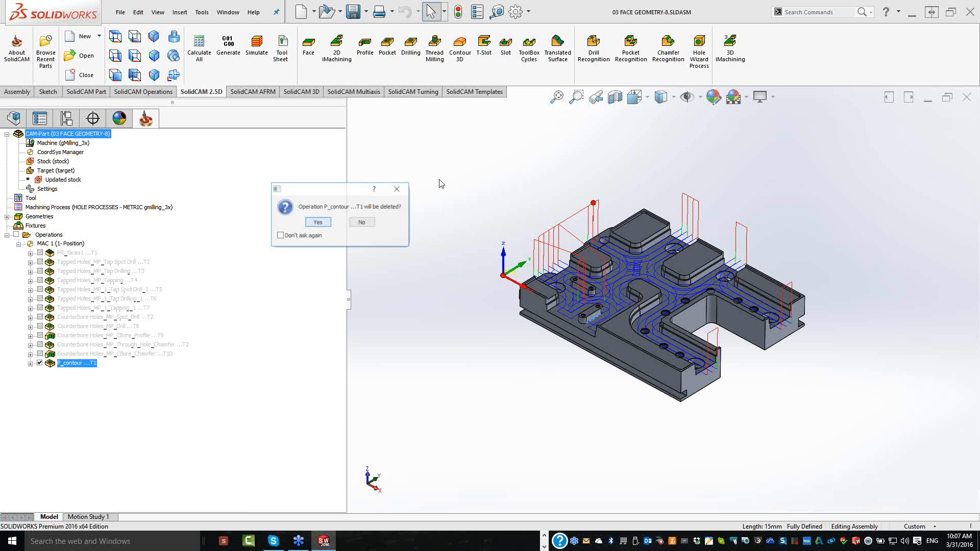
{"action": "key", "text": "Return"}
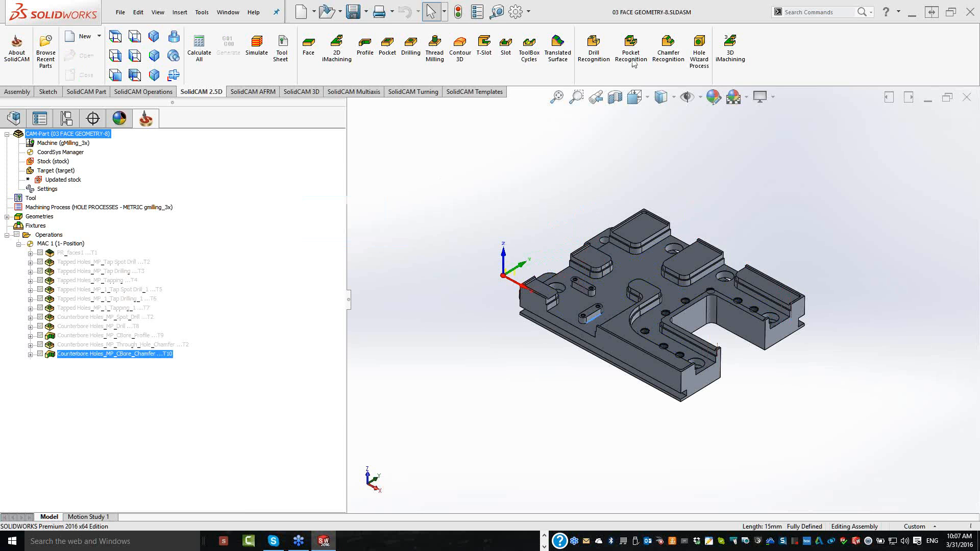
Create a Pocket Recognition operation on the large open pocket floor face with the 10 mm end mill, and save and calculate it
{"action": "left_click", "coordinate": [632, 60]}
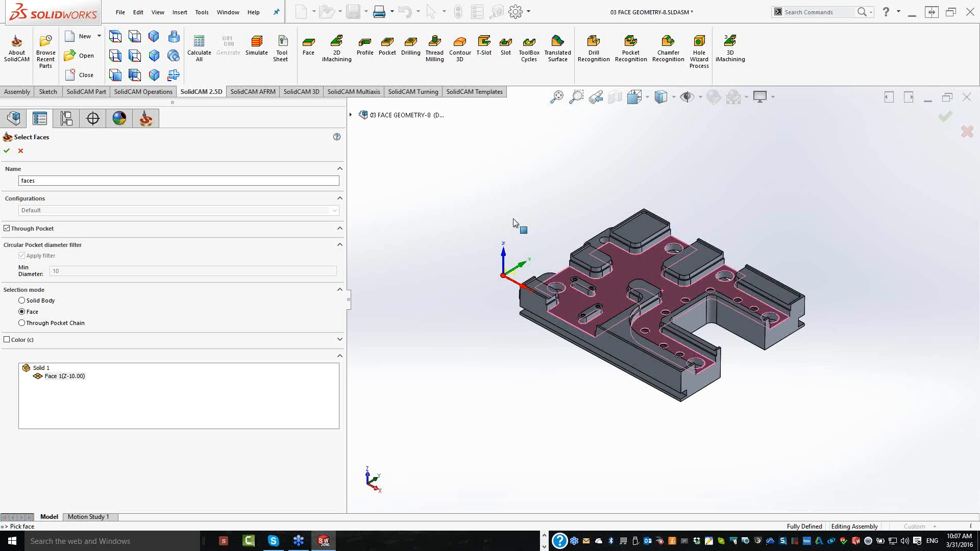
{"action": "scroll", "coordinate": [458, 339], "scroll_direction": "down", "scroll_amount": 1}
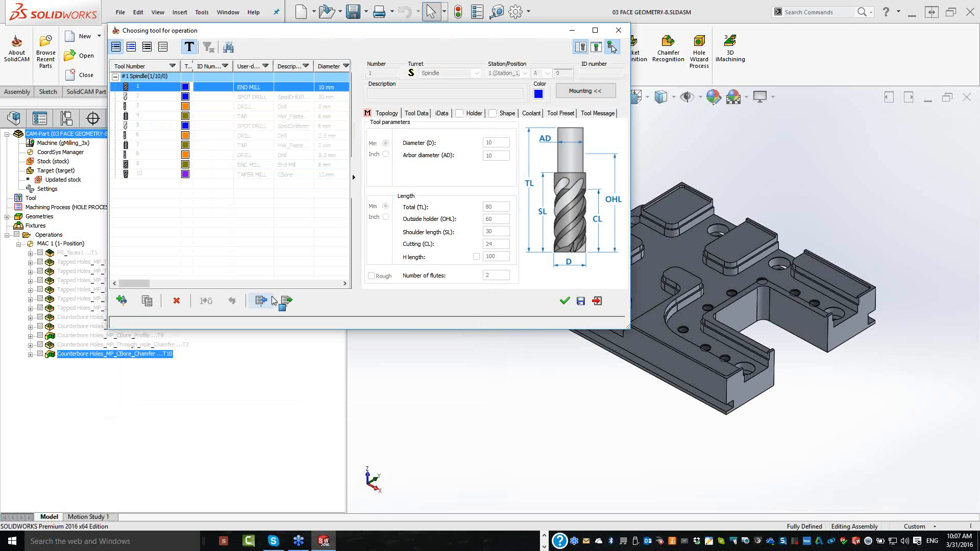
{"action": "left_click", "coordinate": [273, 300]}
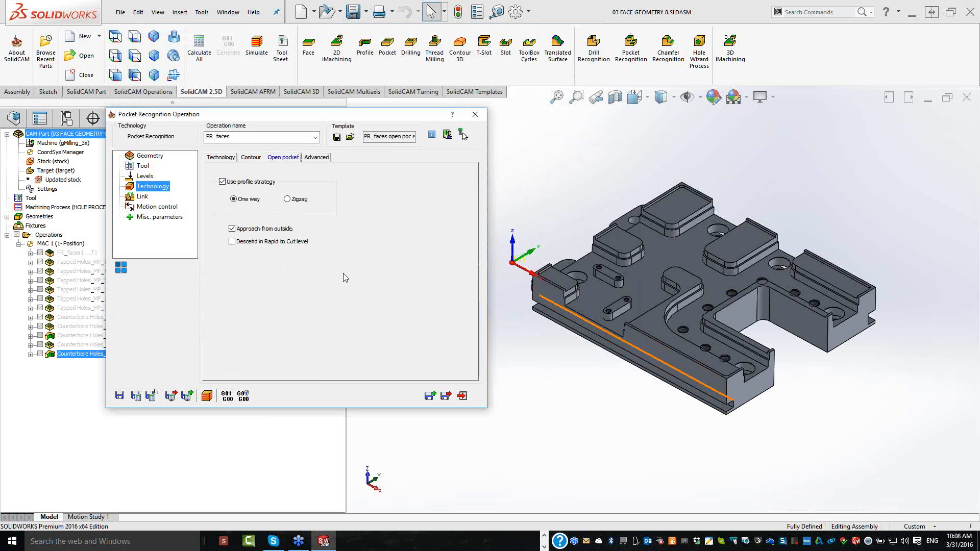
{"action": "left_click", "coordinate": [135, 396]}
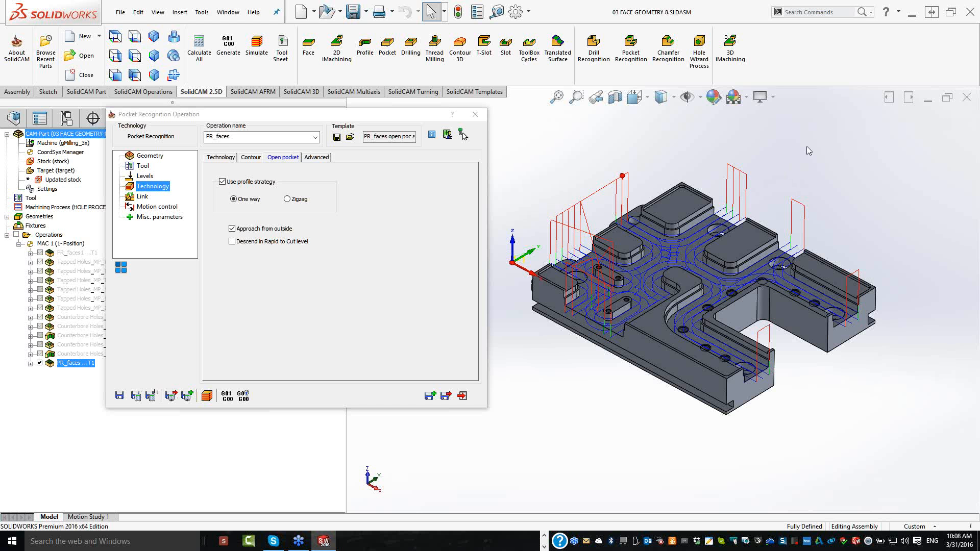
{"action": "left_click", "coordinate": [462, 396]}
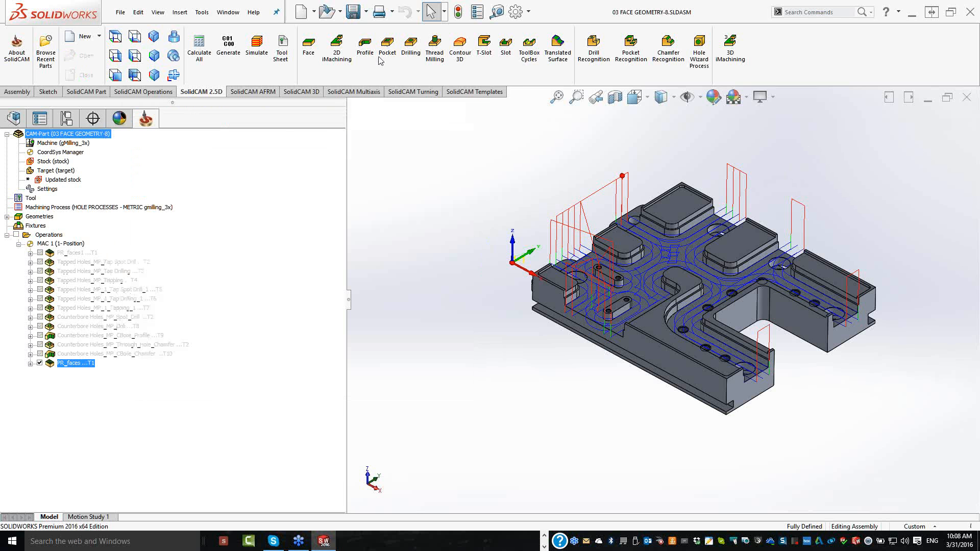
Try a multi-chain geometry selection of the pocket floor face in a new Pocket operation and discard it
{"action": "left_click", "coordinate": [383, 57]}
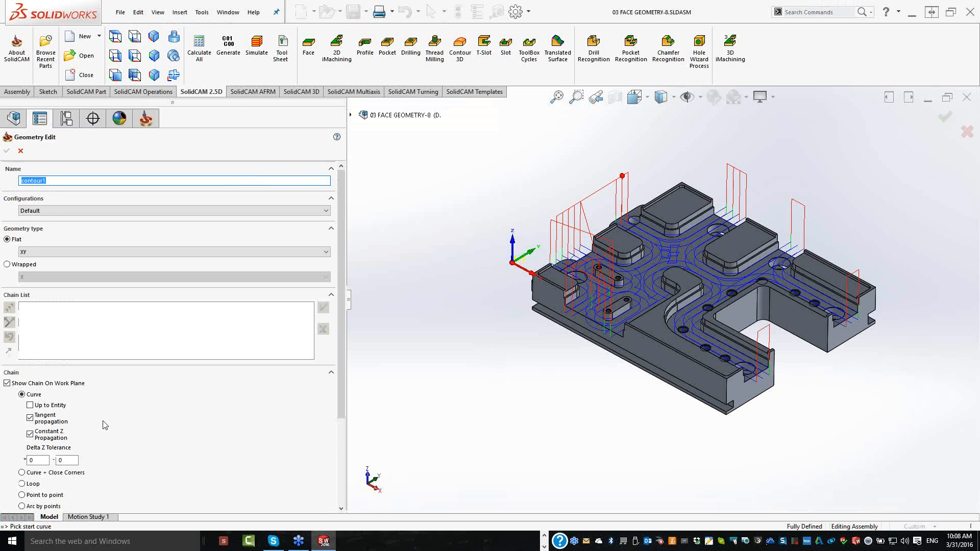
{"action": "scroll", "coordinate": [104, 425], "scroll_direction": "down", "scroll_amount": 3}
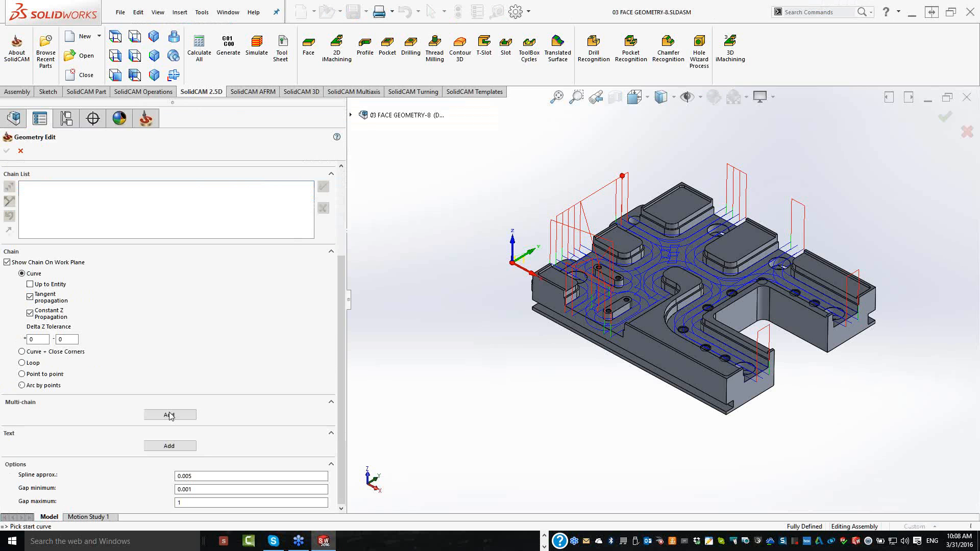
{"action": "left_click", "coordinate": [169, 415]}
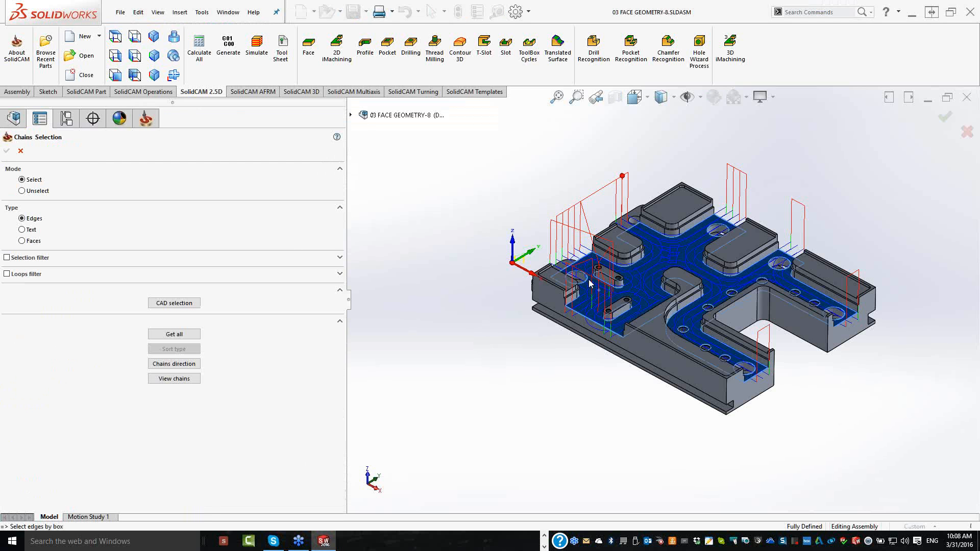
{"action": "left_click", "coordinate": [589, 284]}
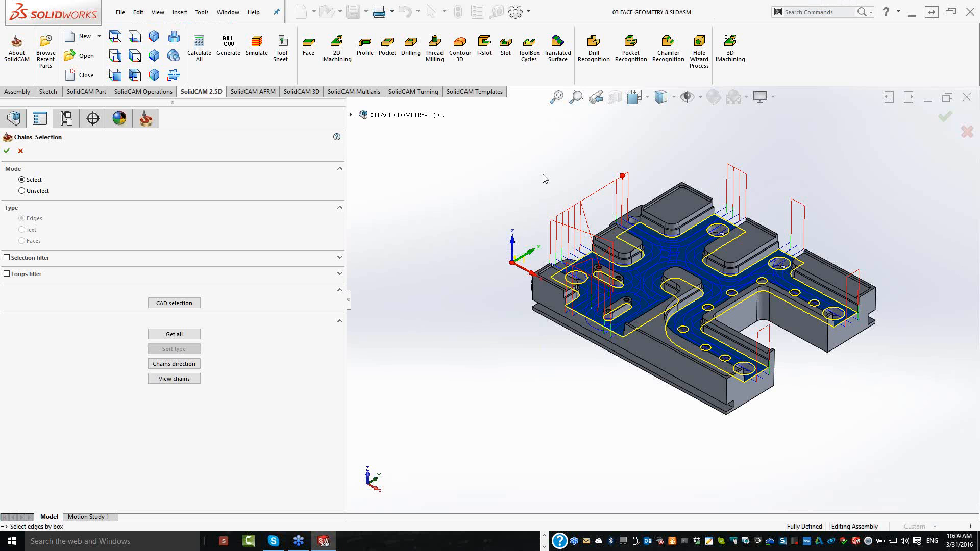
{"action": "left_click", "coordinate": [21, 152]}
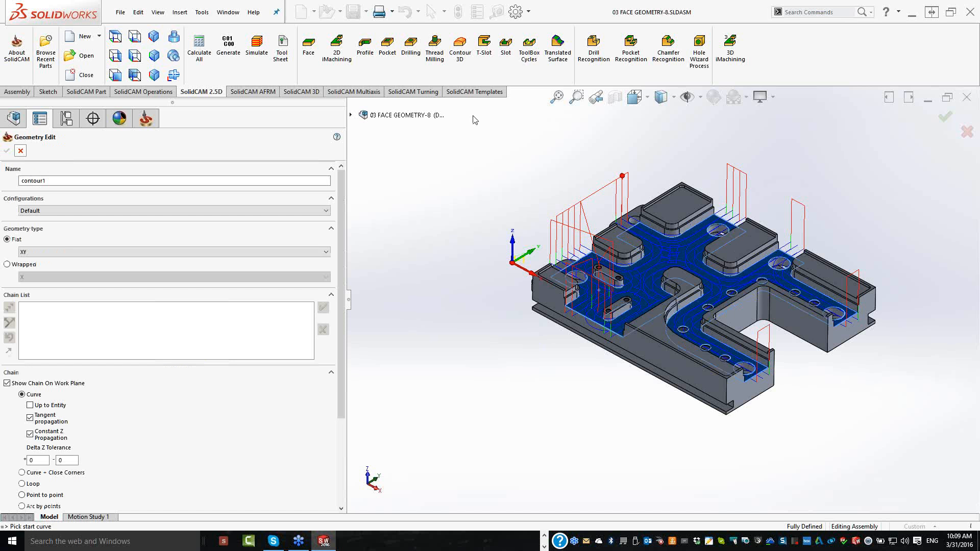
{"action": "key", "text": "Escape"}
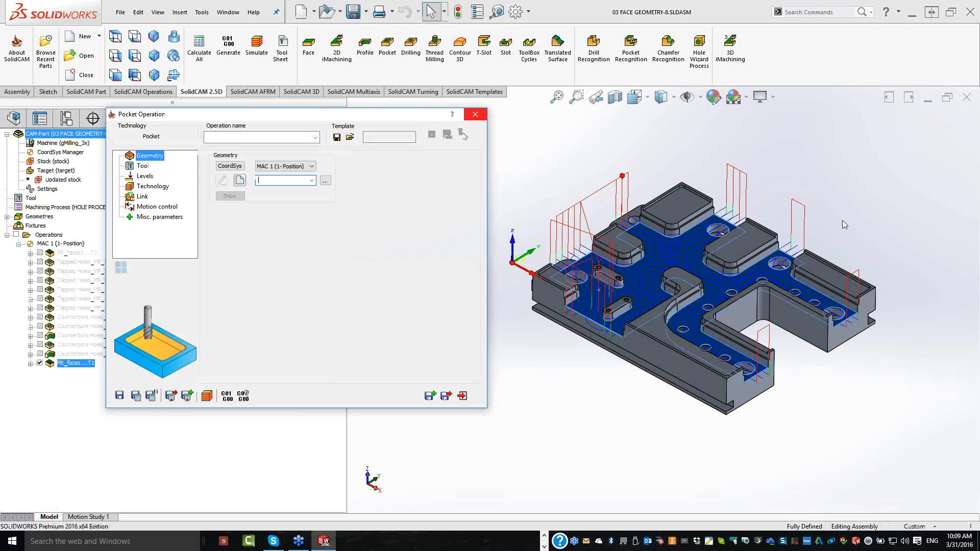
{"action": "key", "text": "Escape"}
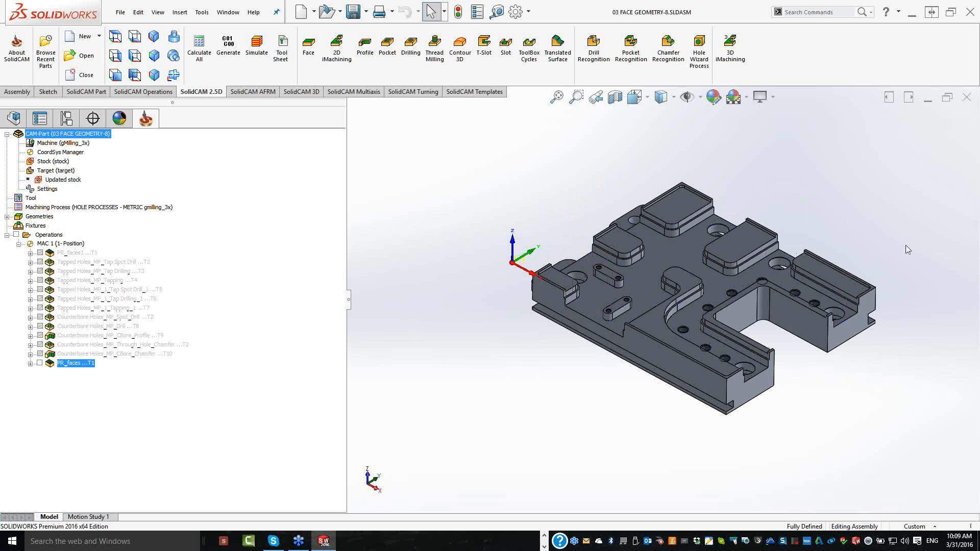
Examine the M6x1.0 Tapped Hole1 feature of DesignModel by highlighting its holes on the part
{"action": "scroll", "coordinate": [908, 249], "scroll_direction": "down", "scroll_amount": 1}
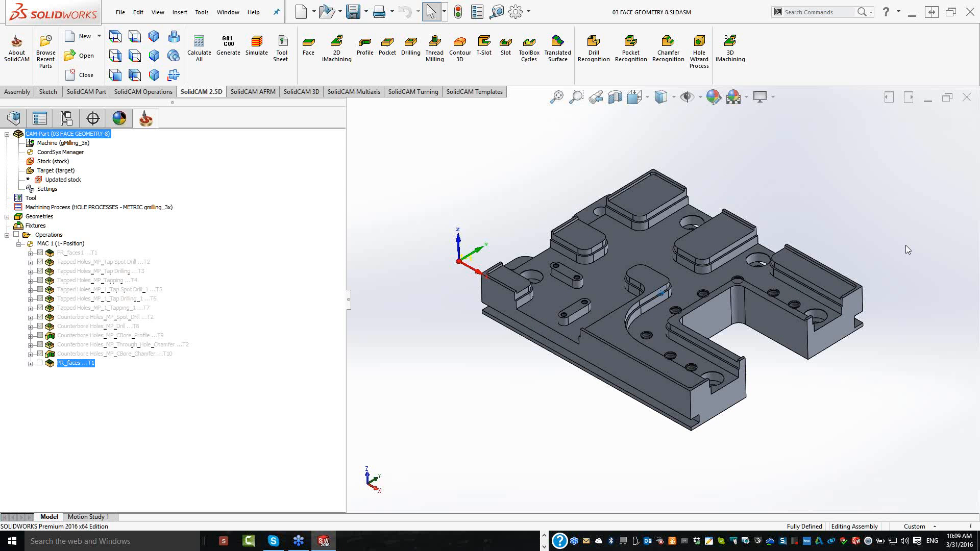
{"action": "scroll", "coordinate": [907, 249], "scroll_direction": "down", "scroll_amount": 1}
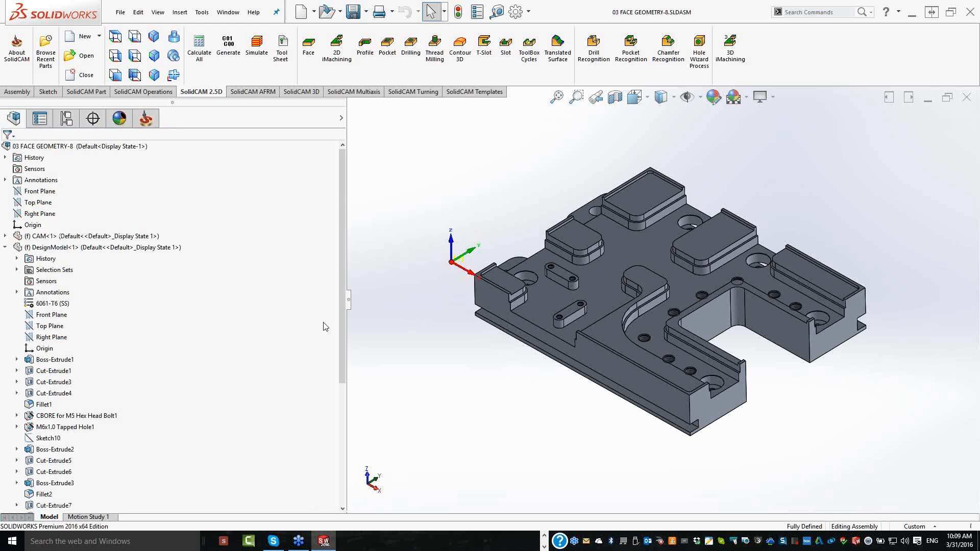
{"action": "scroll", "coordinate": [325, 326], "scroll_direction": "down", "scroll_amount": 5}
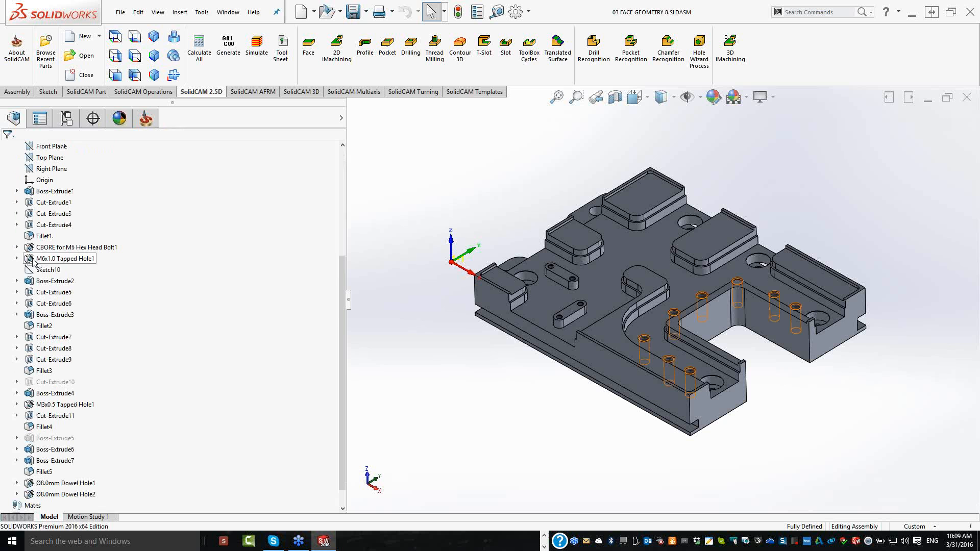
{"action": "left_click", "coordinate": [35, 260]}
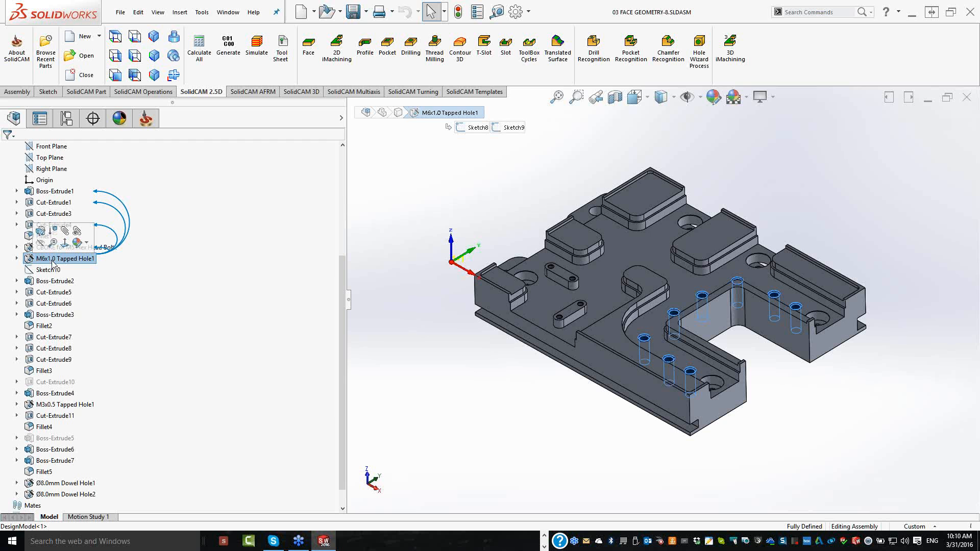
{"action": "left_click", "coordinate": [408, 182]}
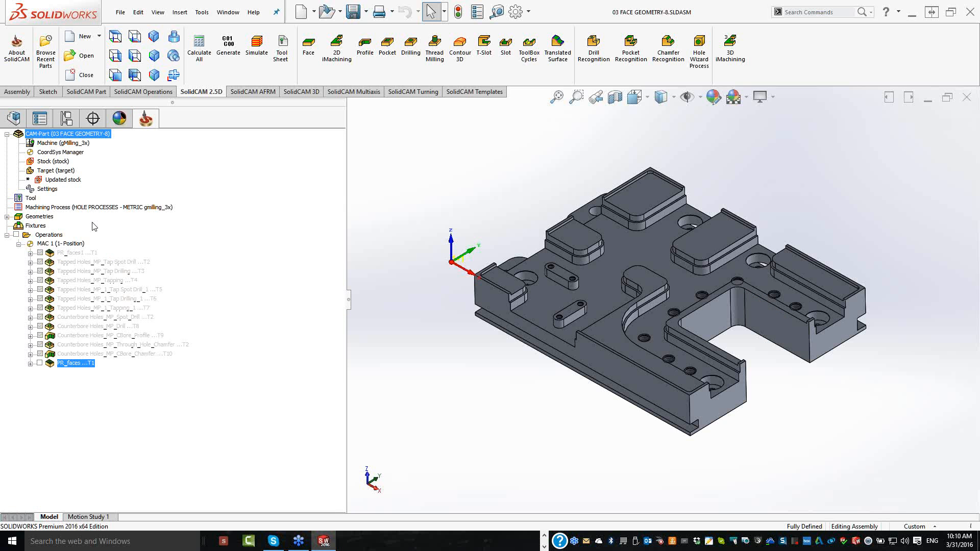
Inspect the metric Hole Wizard database choices in the working style of the gMilling_3x machine definition
{"action": "double_click", "coordinate": [51, 144]}
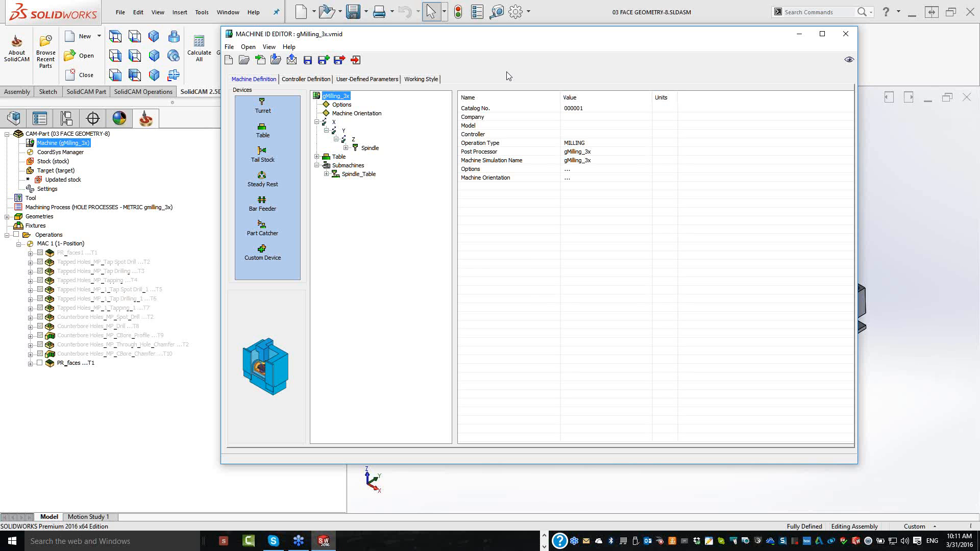
{"action": "left_click", "coordinate": [412, 82]}
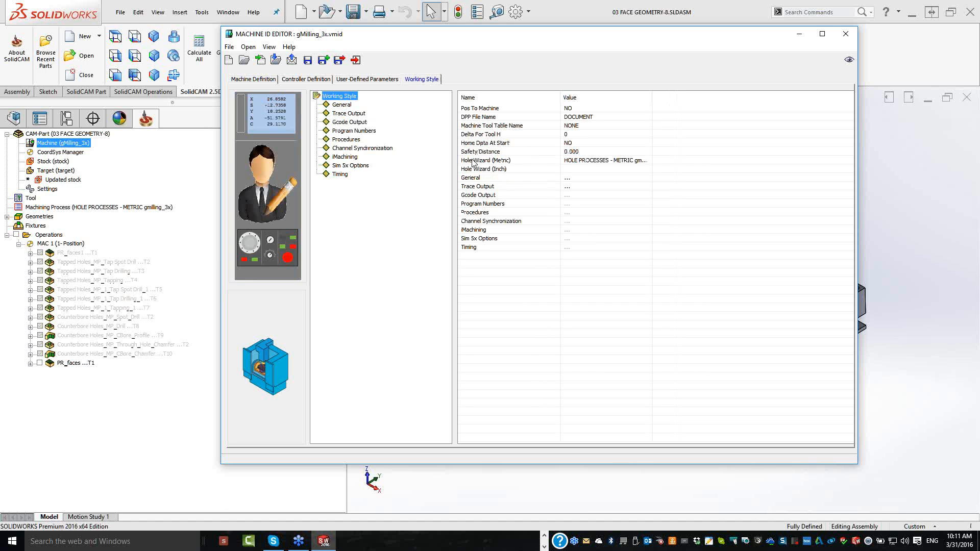
{"action": "left_click", "coordinate": [641, 160]}
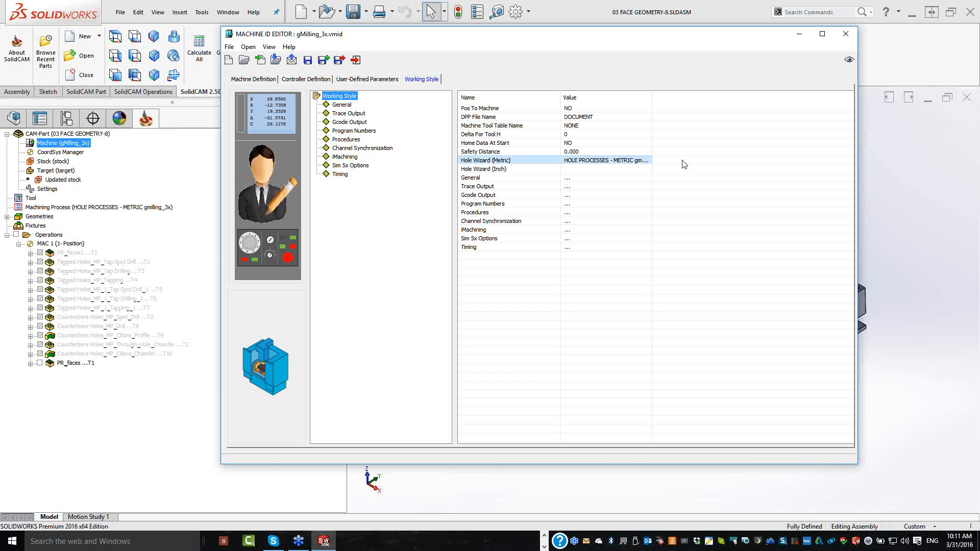
{"action": "left_click", "coordinate": [722, 163]}
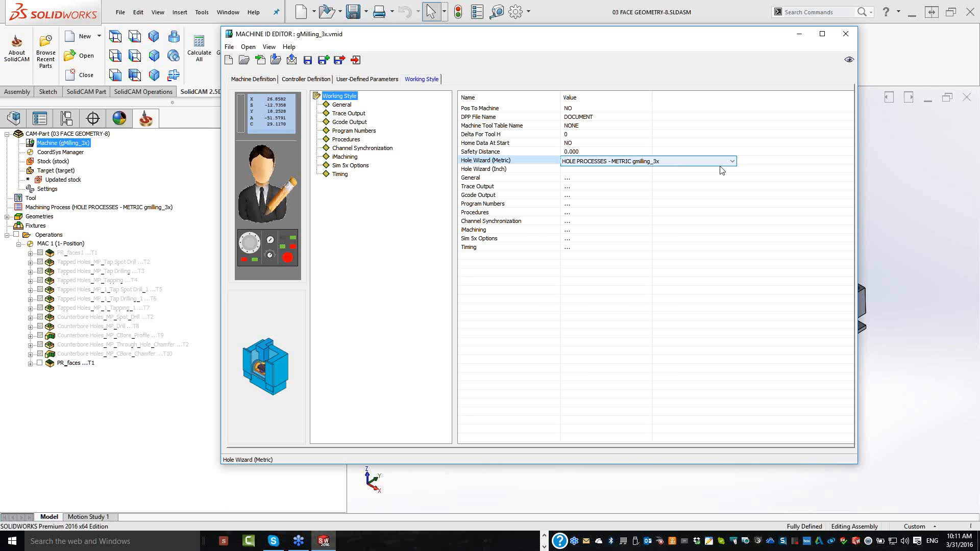
{"action": "left_click", "coordinate": [721, 164]}
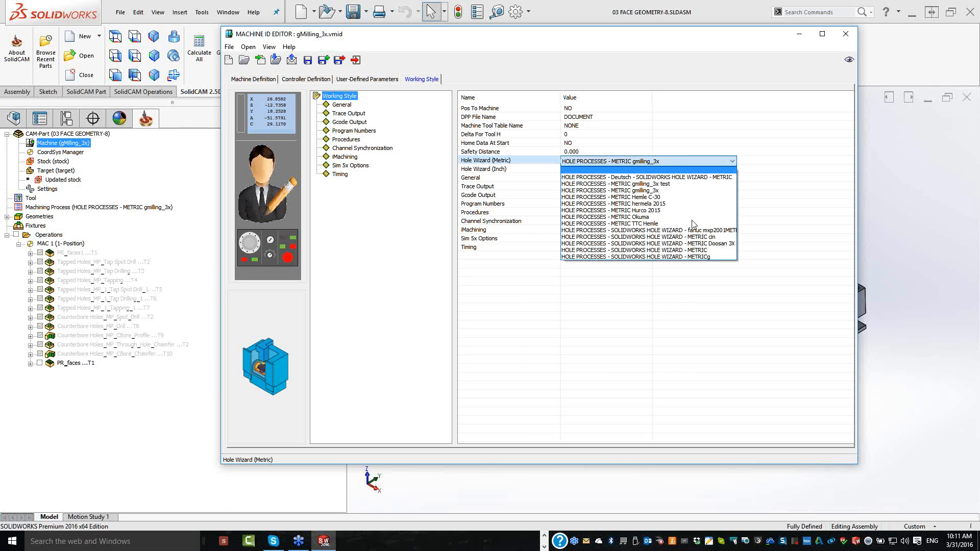
{"action": "left_click", "coordinate": [677, 165]}
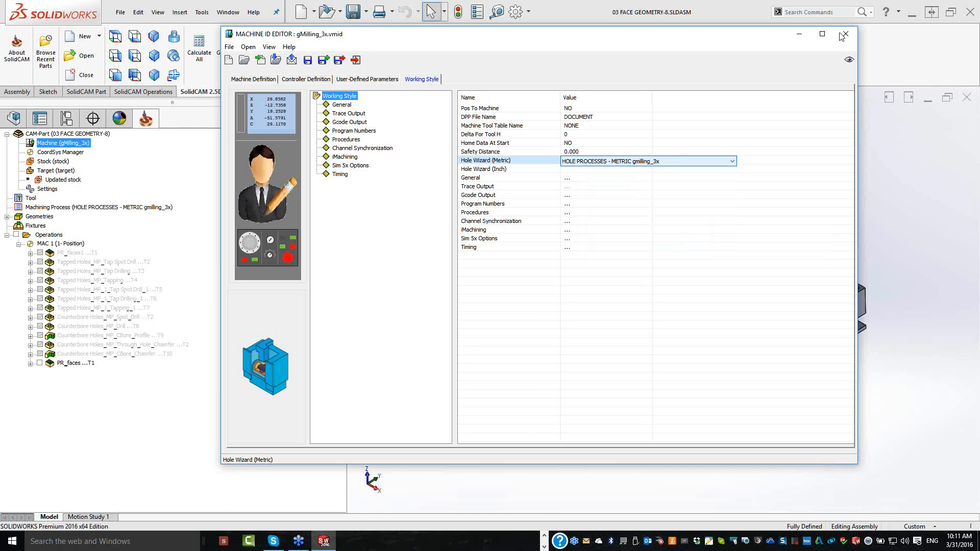
{"action": "left_click", "coordinate": [845, 35]}
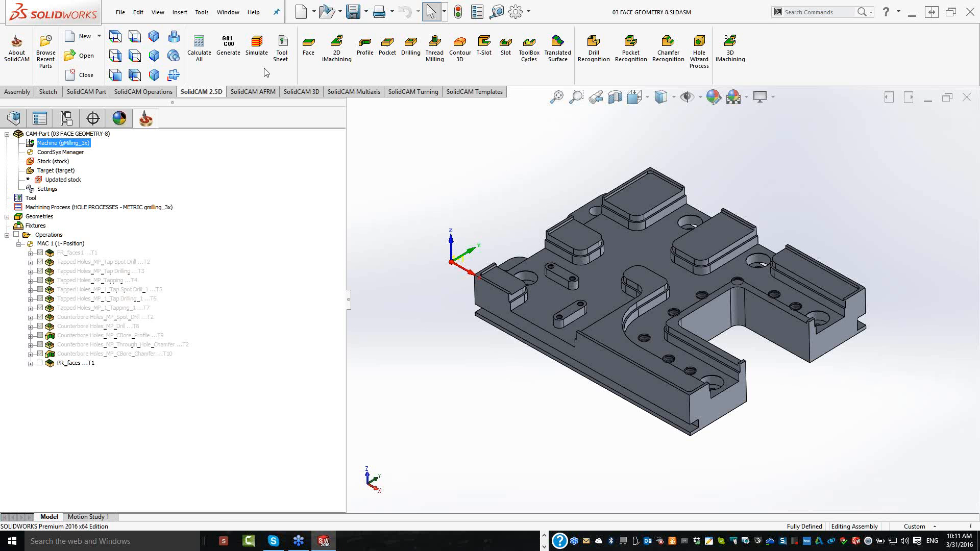
Check the user directory for Hole Wizard processes in the SolidCAM settings without changing it
{"action": "scroll", "coordinate": [264, 72], "scroll_direction": "up", "scroll_amount": 2}
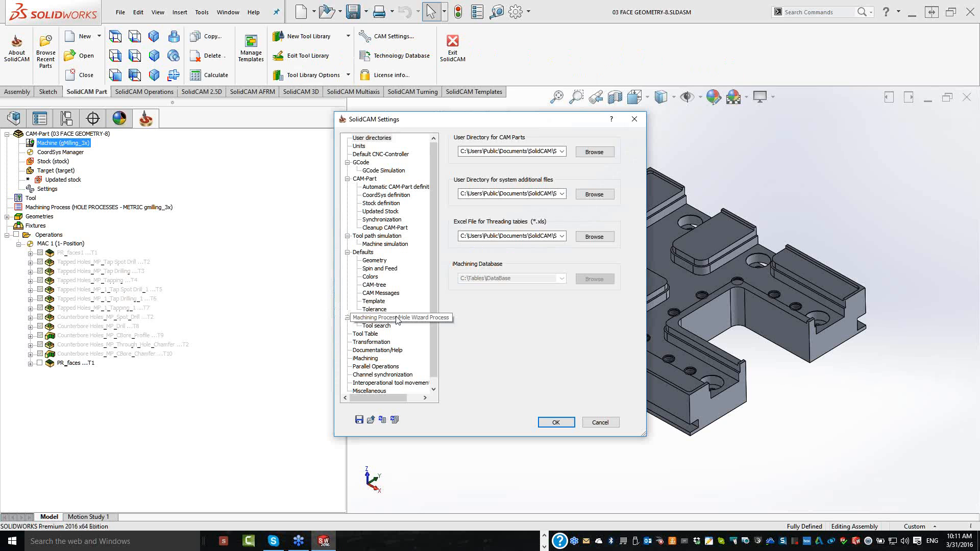
{"action": "left_click", "coordinate": [397, 317]}
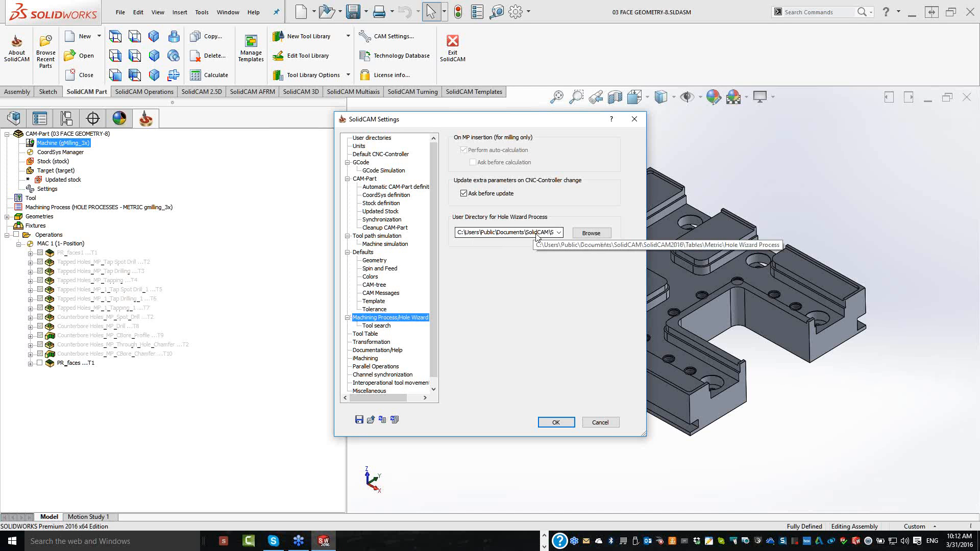
{"action": "left_click", "coordinate": [600, 423]}
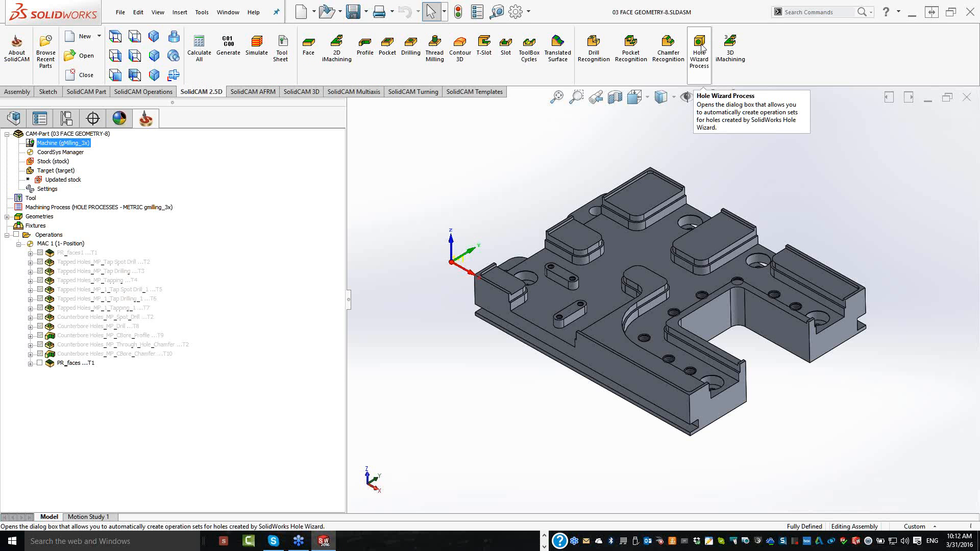
Start the Hole Wizard Process with the HOLE PROCESSES - METRIC gmilling_3x database and keep its dialog pinned open
{"action": "left_click", "coordinate": [700, 49]}
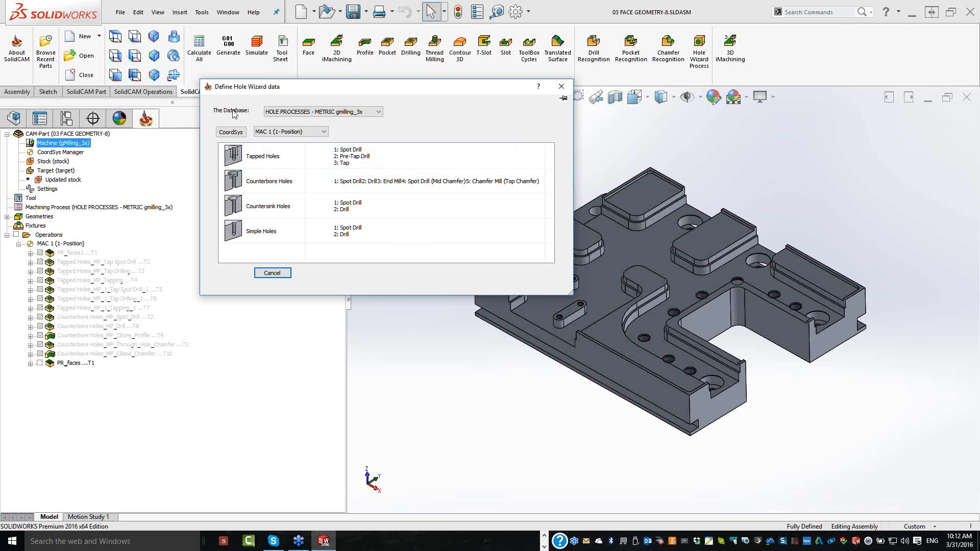
{"action": "left_click", "coordinate": [378, 113]}
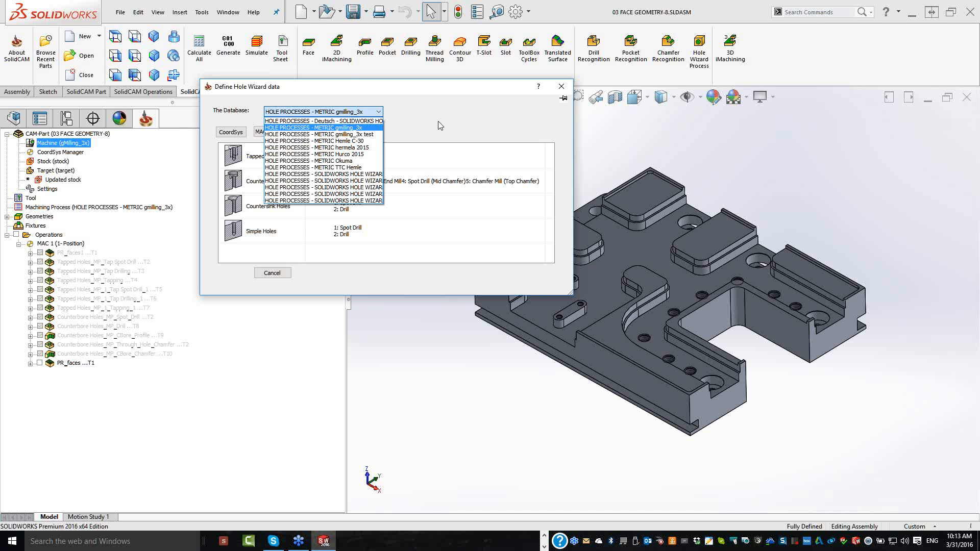
{"action": "left_click", "coordinate": [433, 120]}
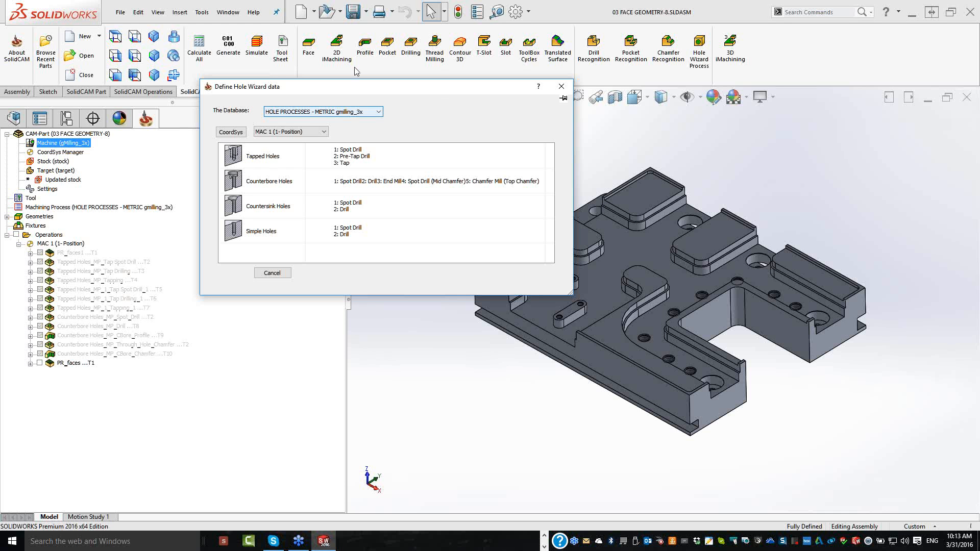
{"action": "left_click_drag", "start_coordinate": [572, 89], "coordinate": [572, 62]}
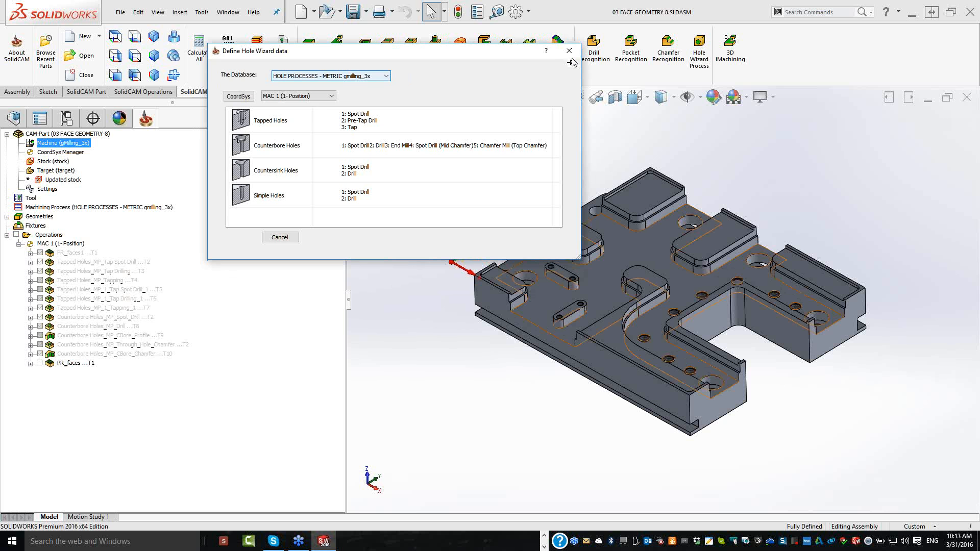
Generate the Tapped Holes operations for the whole M6x1.0 Tapped Hole1 pattern by picking one of its holes around the U-shaped cutout
{"action": "left_click", "coordinate": [274, 128]}
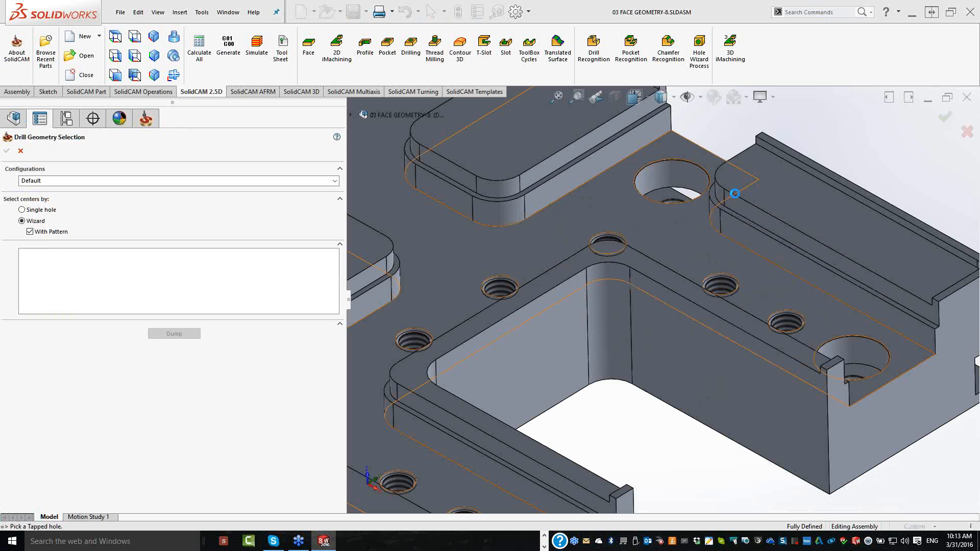
{"action": "left_click", "coordinate": [722, 287]}
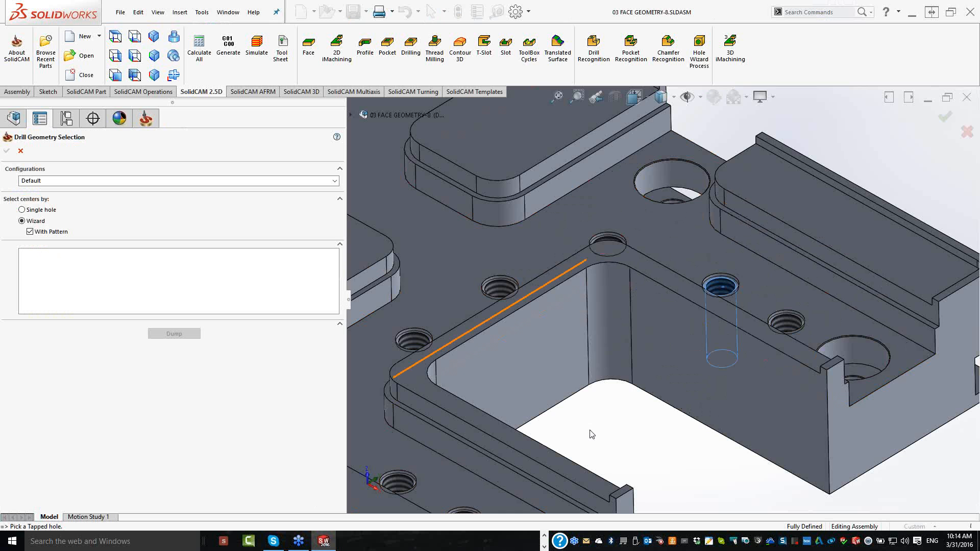
{"action": "scroll", "coordinate": [590, 431], "scroll_direction": "up", "scroll_amount": 3}
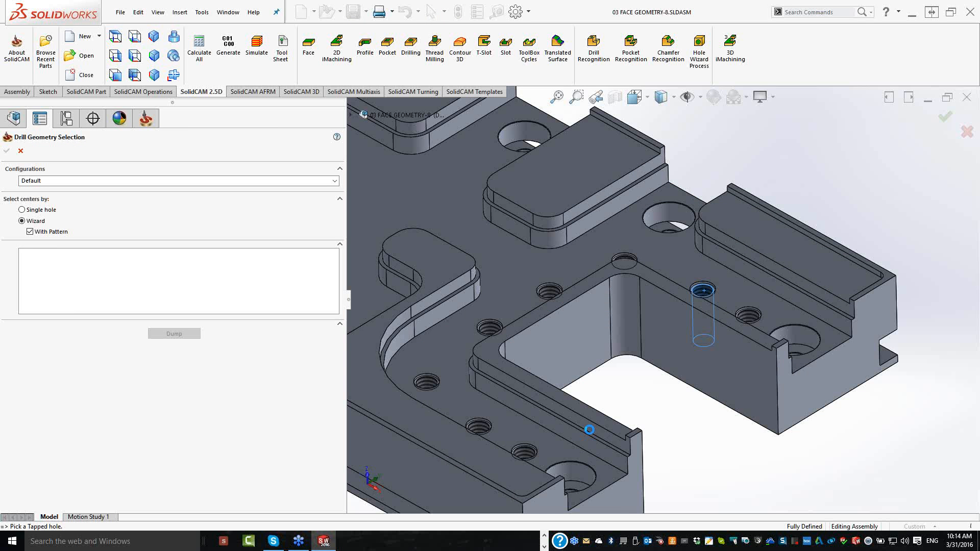
{"action": "scroll", "coordinate": [590, 429], "scroll_direction": "up", "scroll_amount": 3}
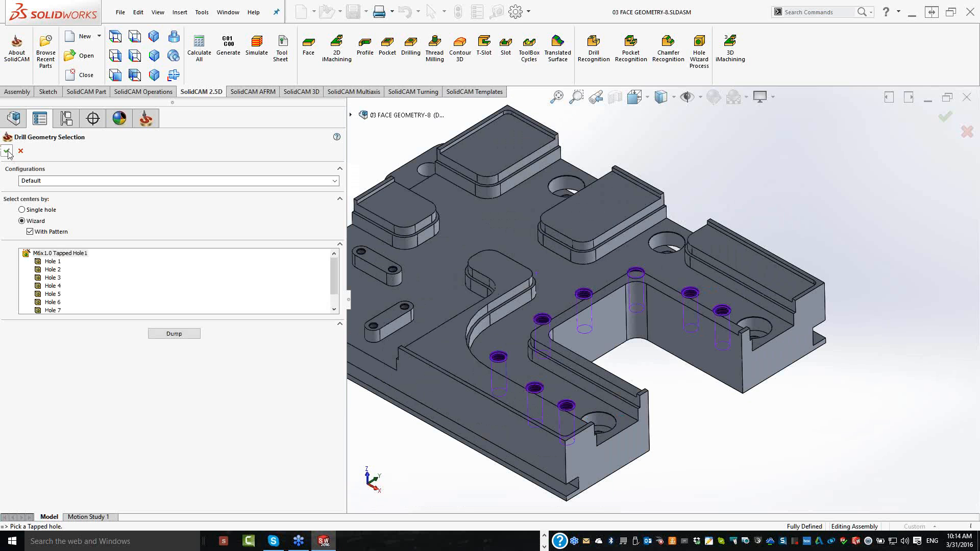
{"action": "left_click", "coordinate": [7, 151]}
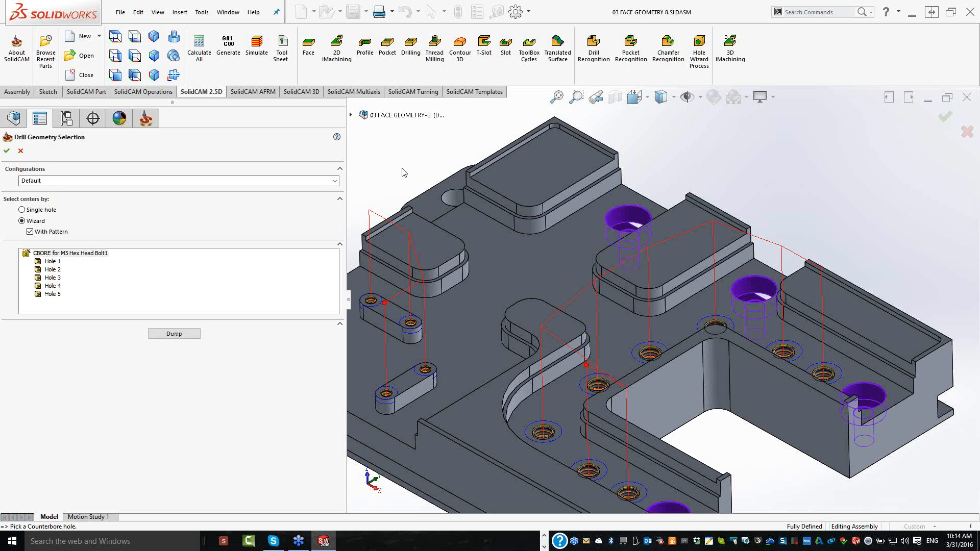
Generate the Counterbore Holes operations from the selected CBORE for M5 Hex Head Bolt1 holes
{"action": "key", "text": "Return"}
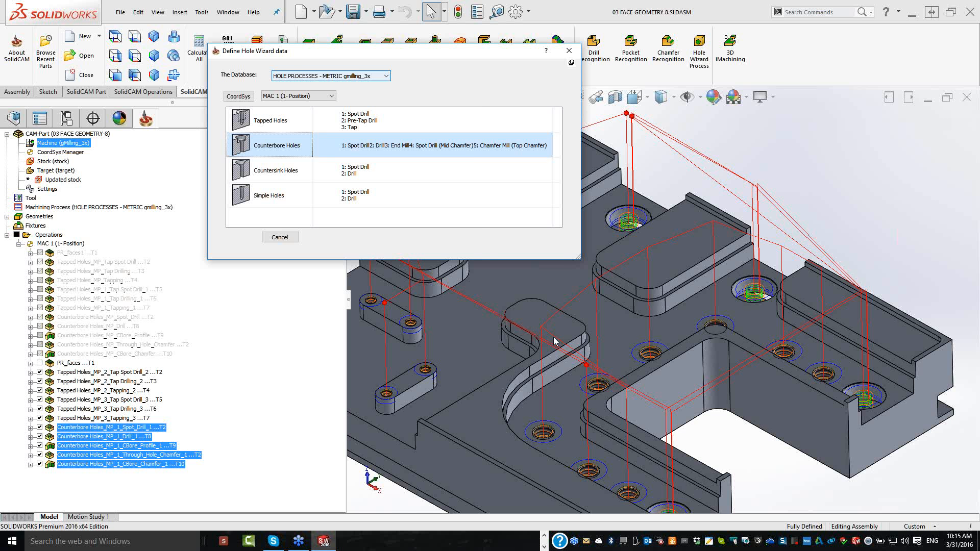
{"action": "middle_click_drag", "start_coordinate": [555, 341], "coordinate": [552, 336]}
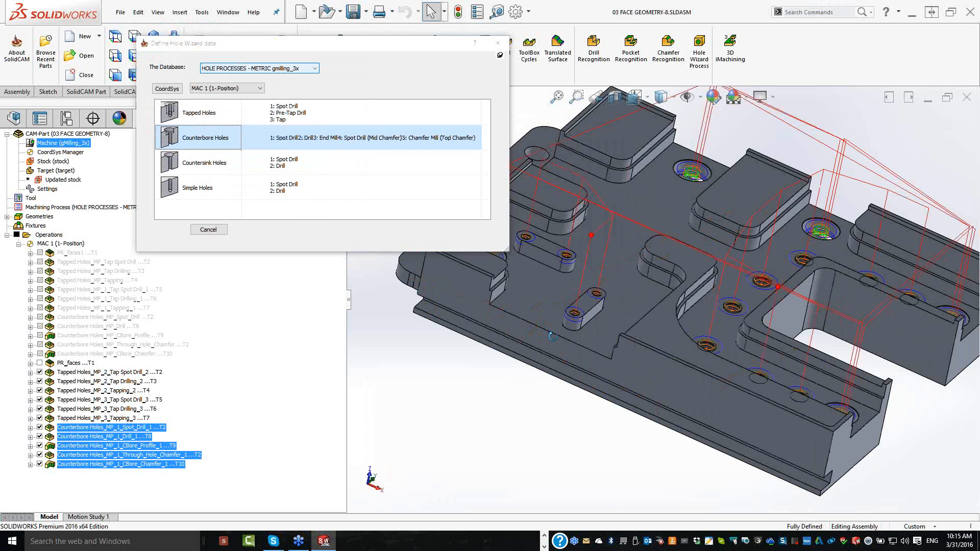
{"action": "middle_click_drag", "start_coordinate": [553, 336], "coordinate": [554, 341]}
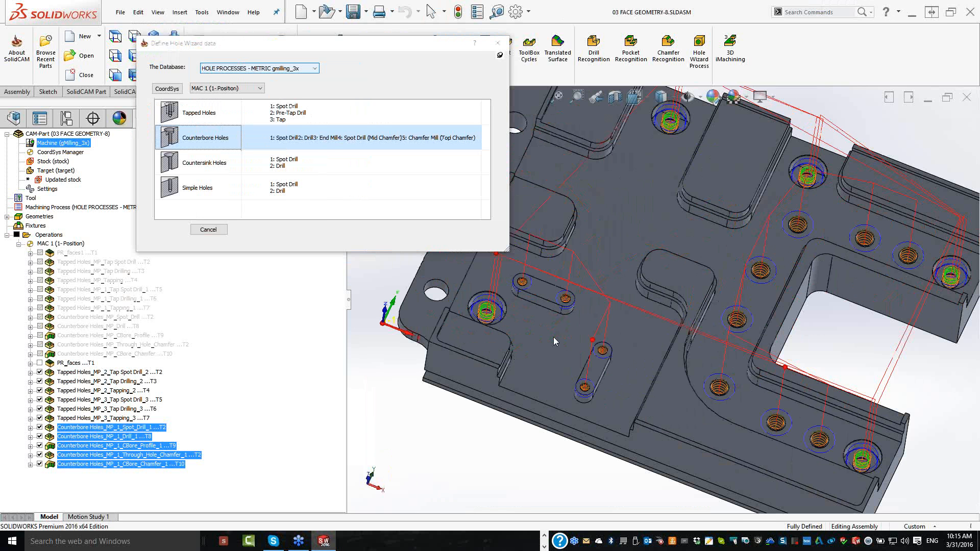
{"action": "middle_click_drag", "start_coordinate": [554, 337], "coordinate": [435, 301]}
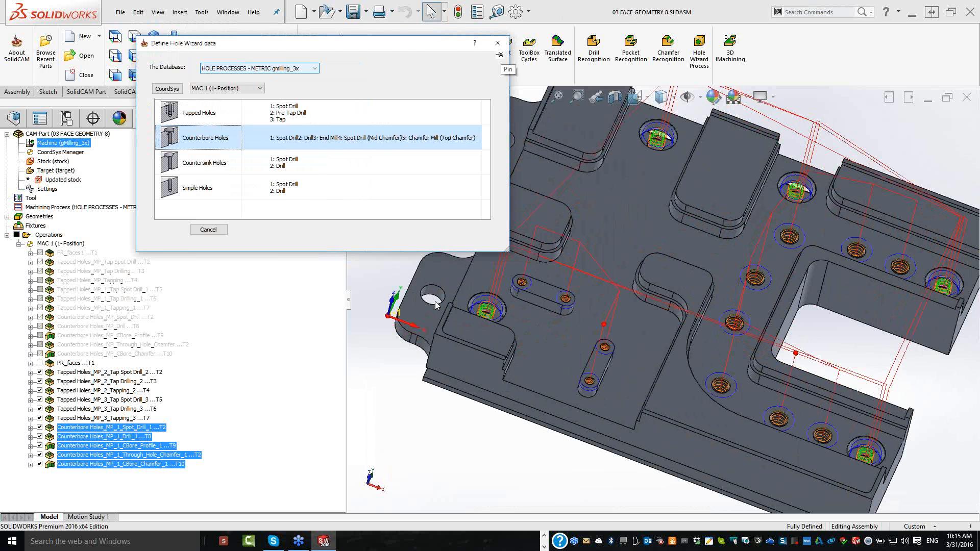
Generate Simple Holes operations for the two plain holes in the end lugs, including the 8.0mm Dowel Hole1
{"action": "key", "text": "Escape"}
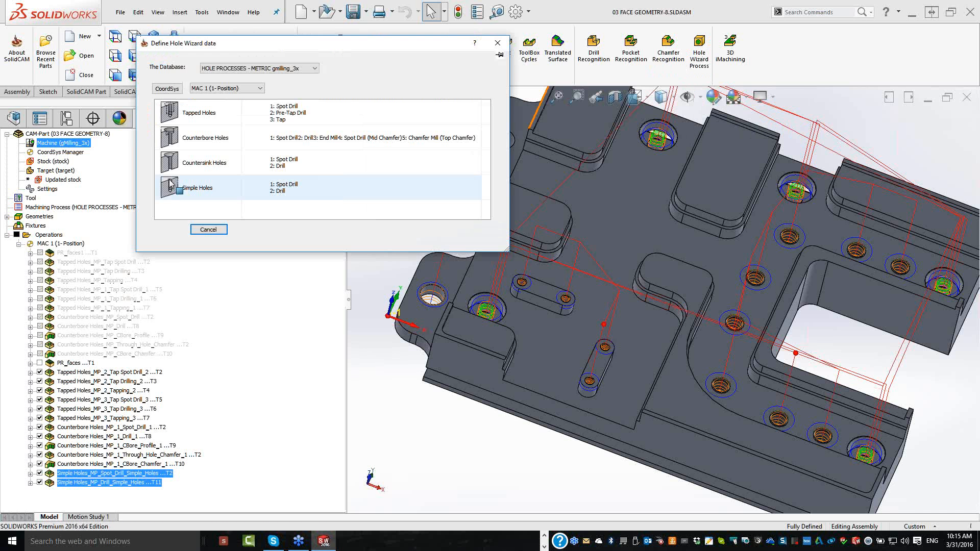
{"action": "double_click", "coordinate": [170, 184]}
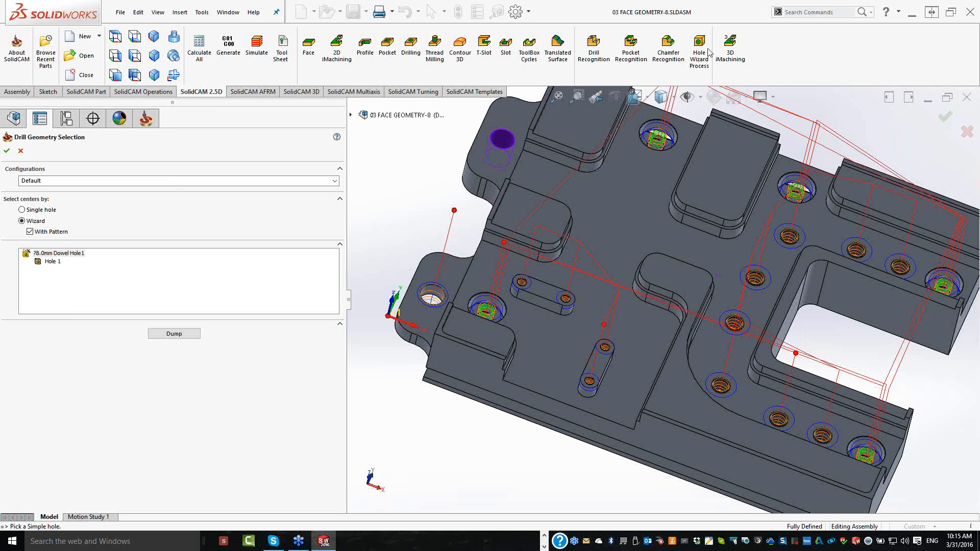
{"action": "key", "text": "Escape"}
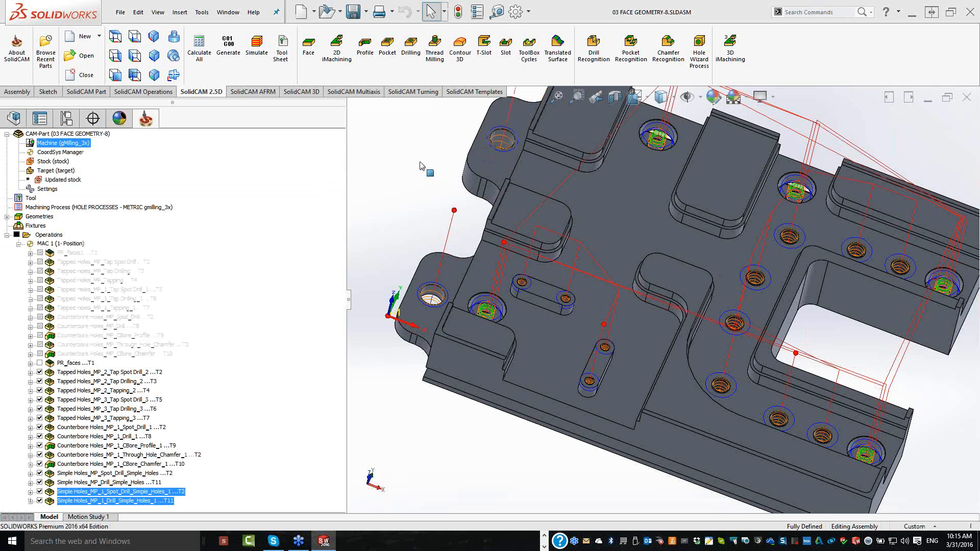
{"action": "scroll", "coordinate": [420, 166], "scroll_direction": "up", "scroll_amount": 1}
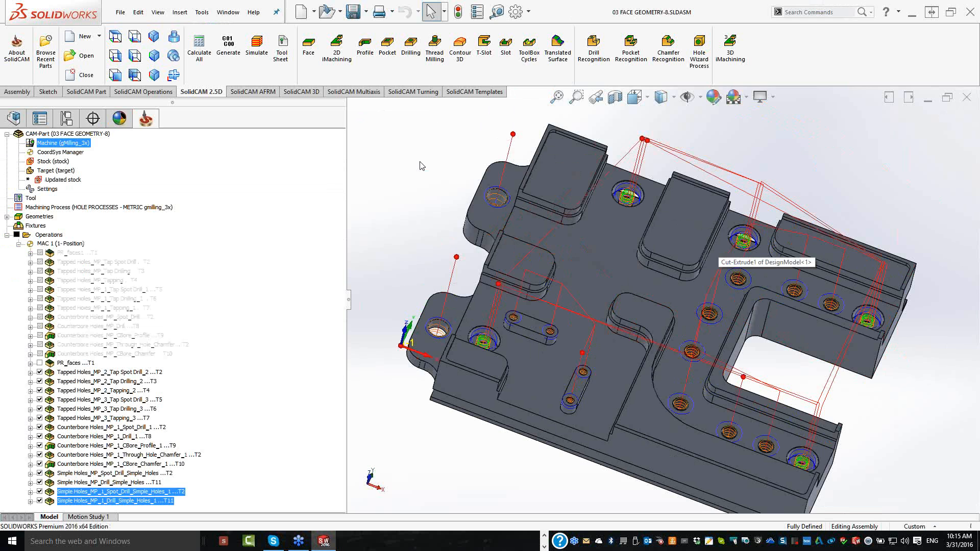
{"action": "middle_click_drag", "start_coordinate": [420, 165], "coordinate": [381, 259]}
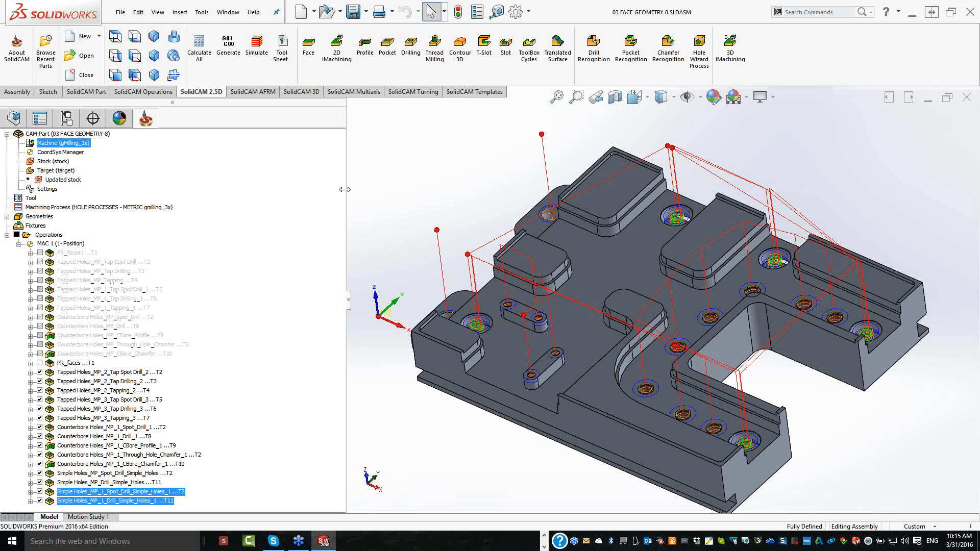
{"action": "left_click_drag", "start_coordinate": [345, 189], "coordinate": [365, 191]}
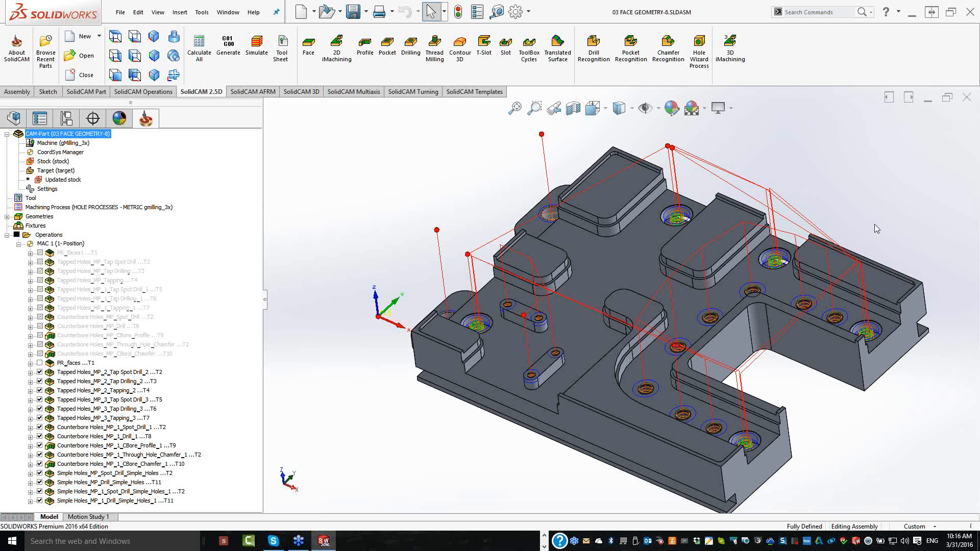
{"action": "key", "text": "z"}
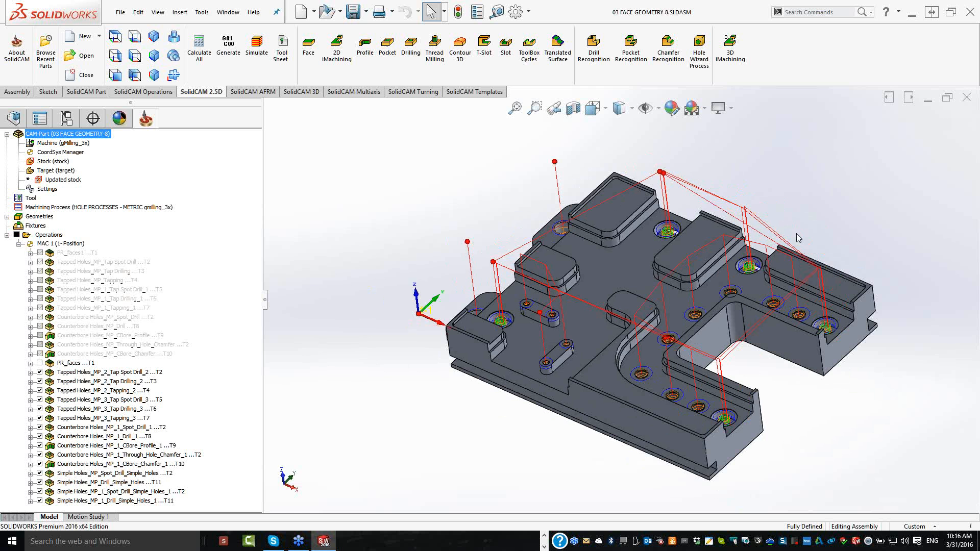
{"action": "key", "text": "ctrl+Left"}
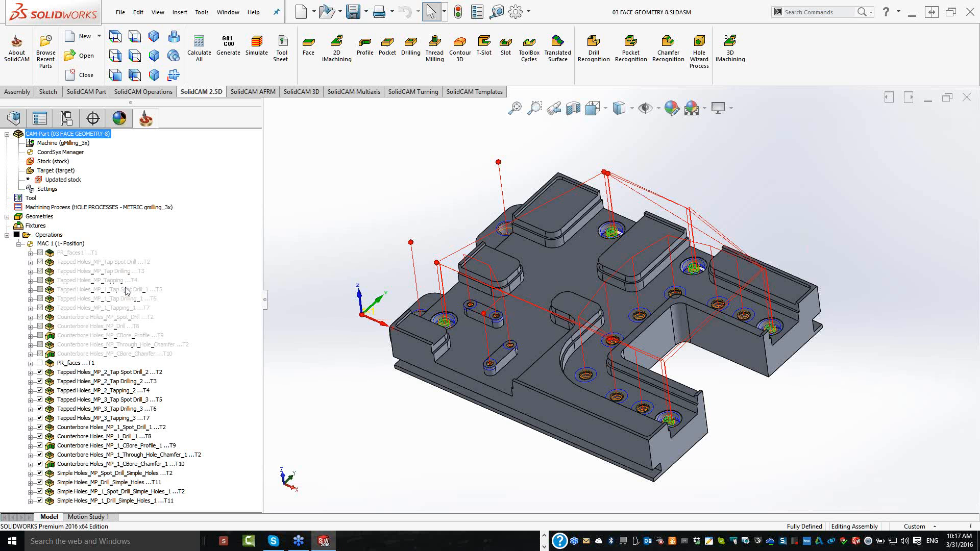
Save the machining process table under the new name HOLE PROCESSES - METRIC gmilling_3x web
{"action": "right_click", "coordinate": [63, 209]}
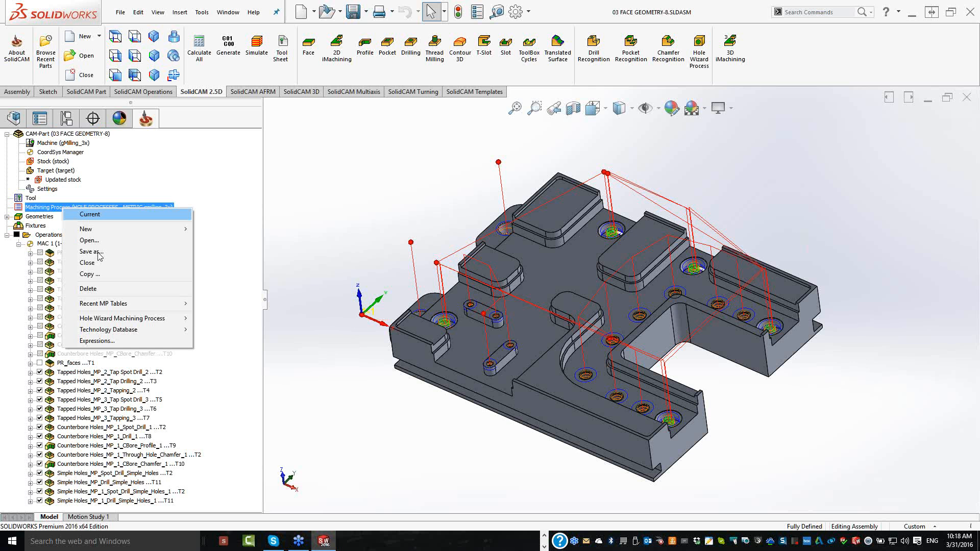
{"action": "left_click", "coordinate": [97, 253]}
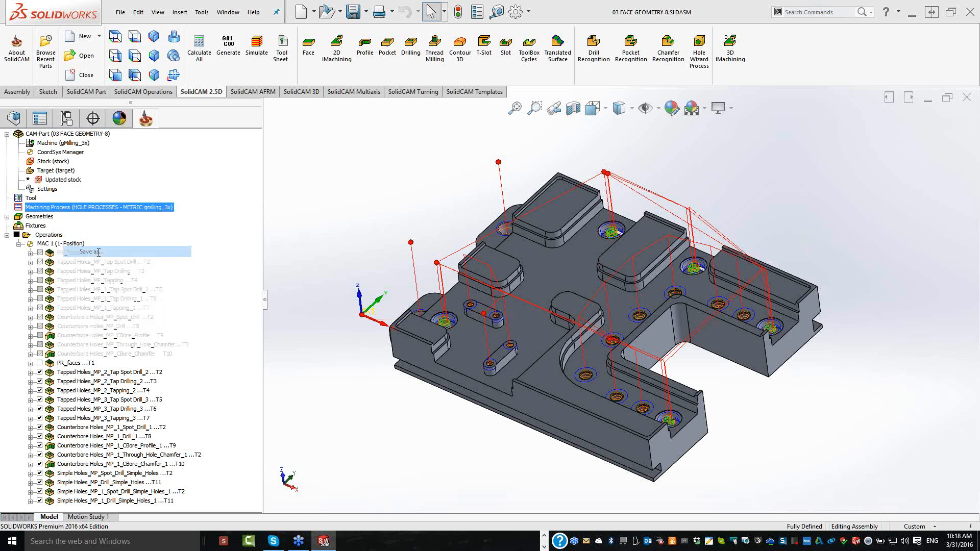
{"action": "double_click", "coordinate": [559, 364]}
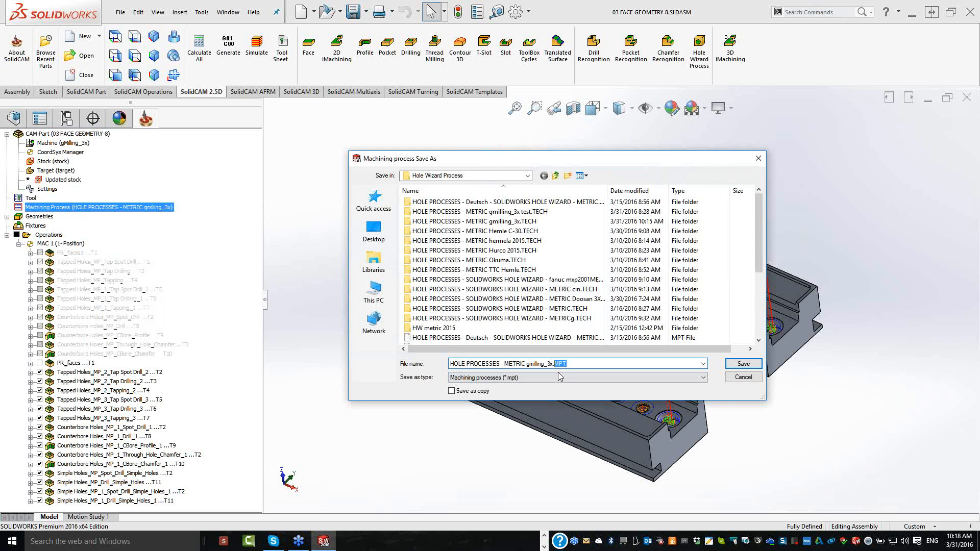
{"action": "key", "text": "shift+Left"}
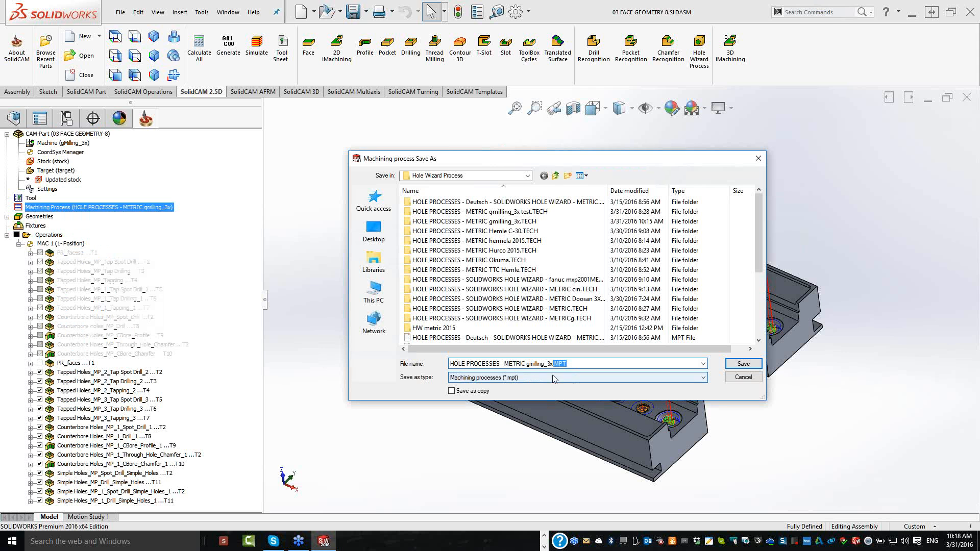
{"action": "type", "text": "web"}
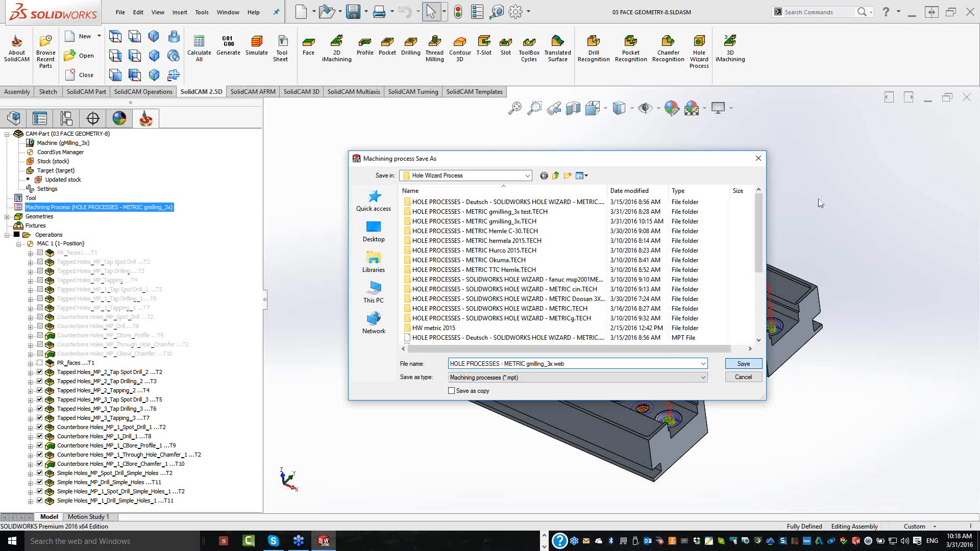
{"action": "key", "text": "Return"}
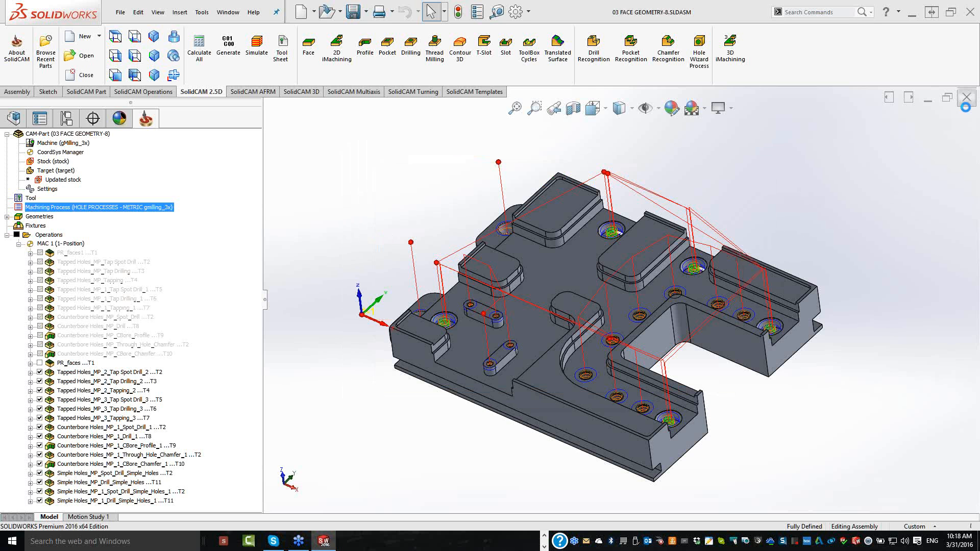
Close the CAM-Part and open HOLE PROCESSES - METRIC gmilling_3x web.mpt as a Hole Wizard machining process
{"action": "left_click", "coordinate": [966, 98]}
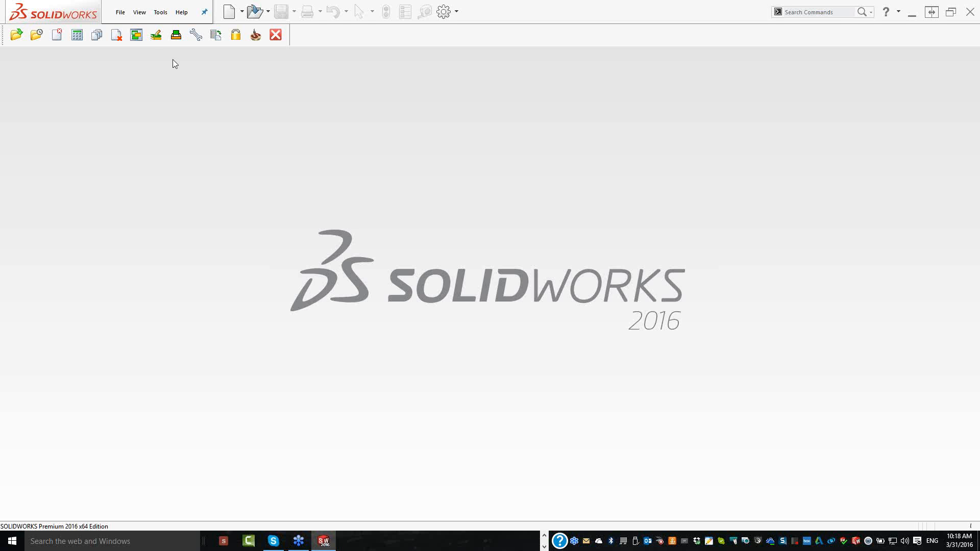
{"action": "key", "text": "alt+t"}
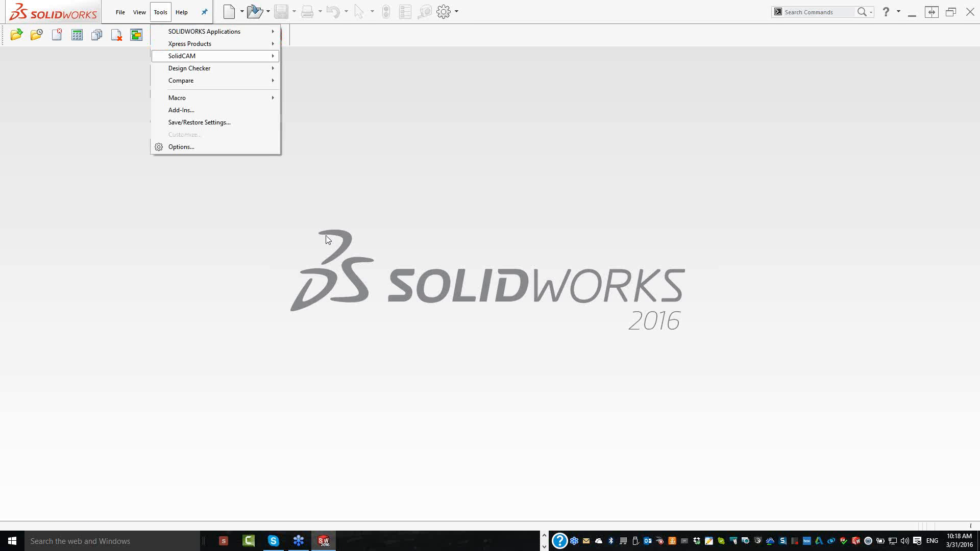
{"action": "key", "text": "Right"}
{"action": "mouse_move", "coordinate": [386, 238]}
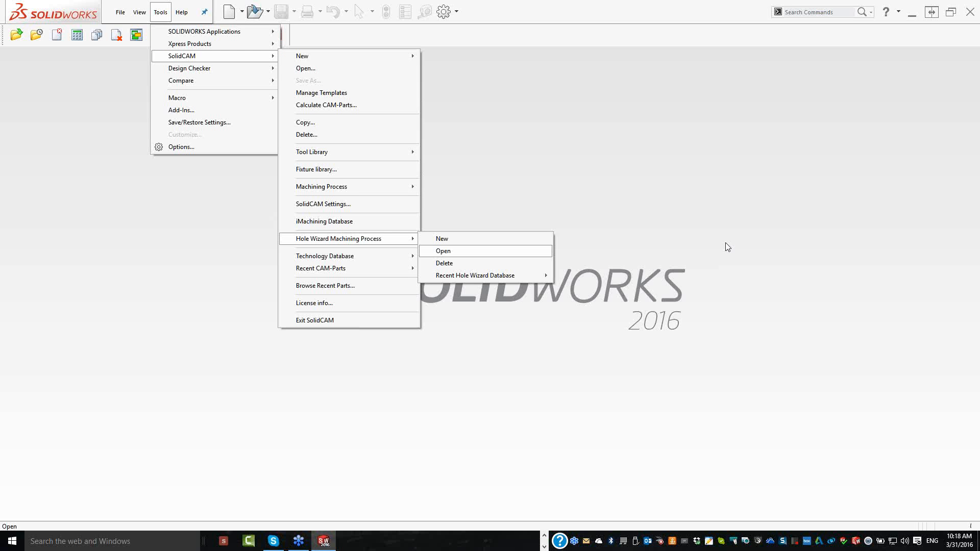
{"action": "key", "text": "Return"}
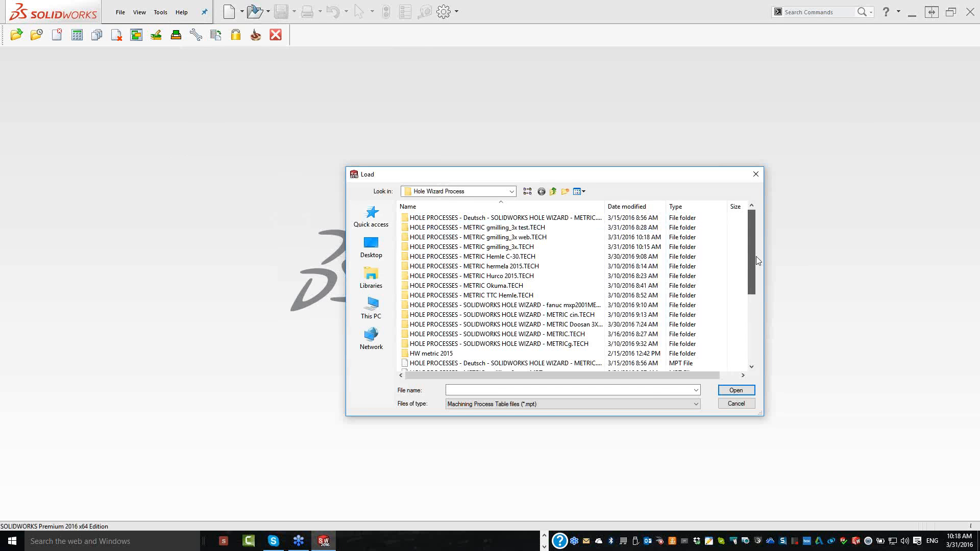
{"action": "scroll", "coordinate": [742, 292], "scroll_direction": "down", "scroll_amount": 2}
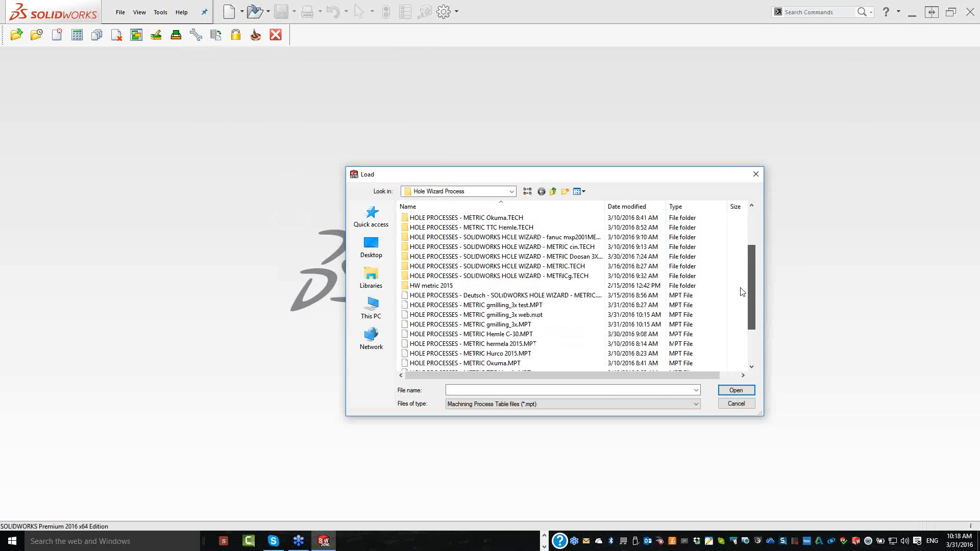
{"action": "scroll", "coordinate": [742, 292], "scroll_direction": "down", "scroll_amount": 1}
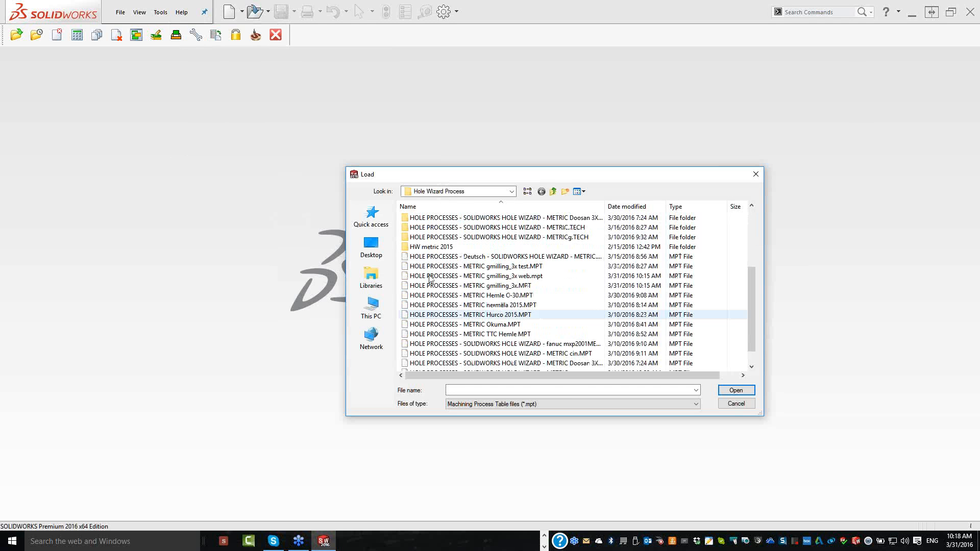
{"action": "left_click", "coordinate": [506, 277]}
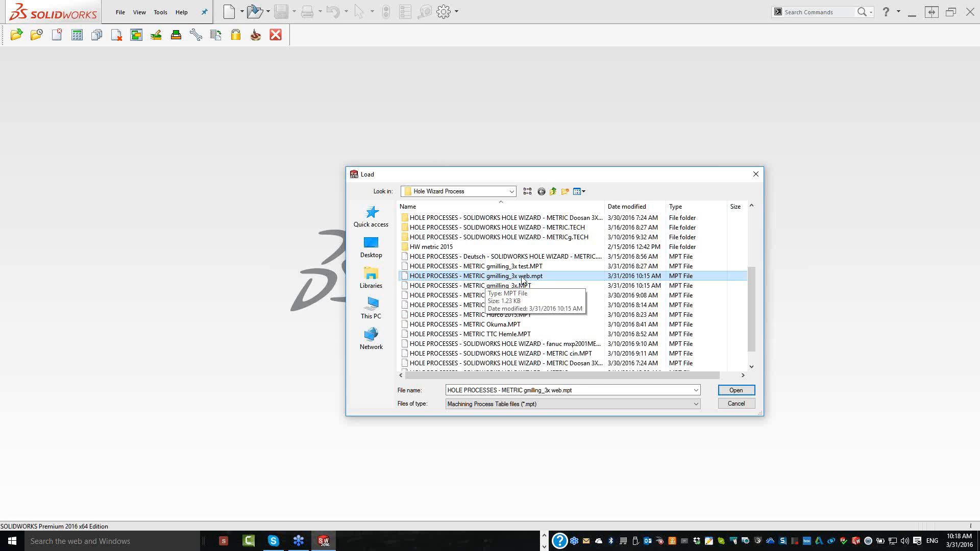
{"action": "left_click", "coordinate": [737, 391]}
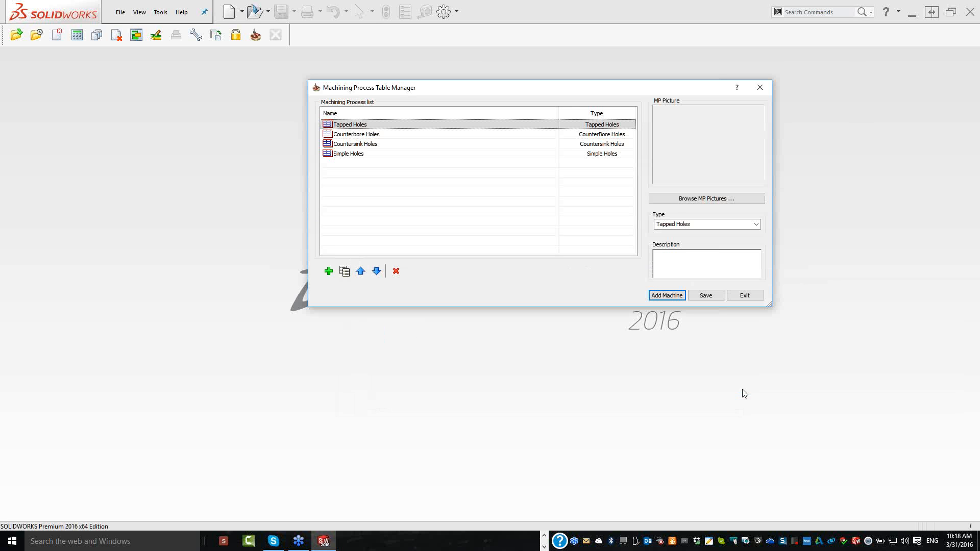
Duplicate the Counterbore Holes machining process in the process list
{"action": "left_click", "coordinate": [342, 135]}
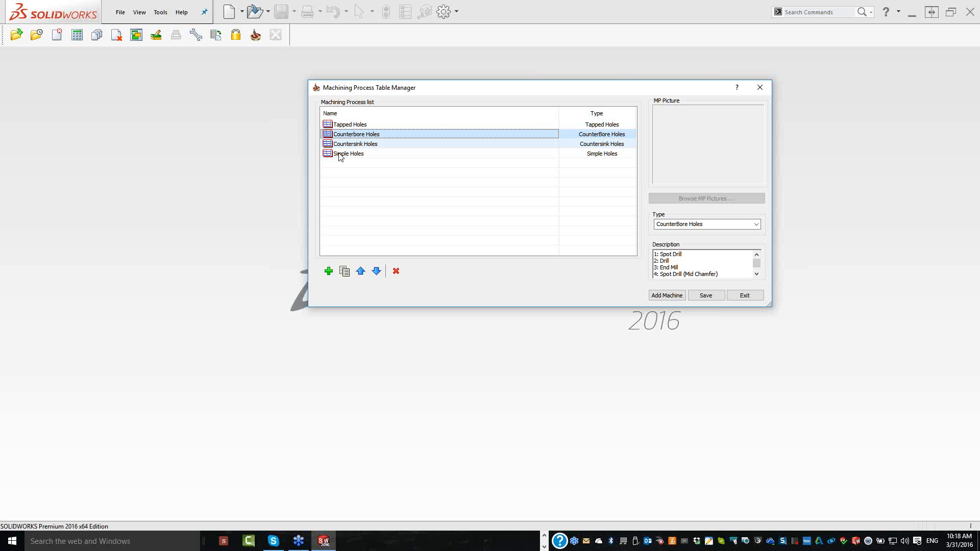
{"action": "left_click", "coordinate": [339, 154]}
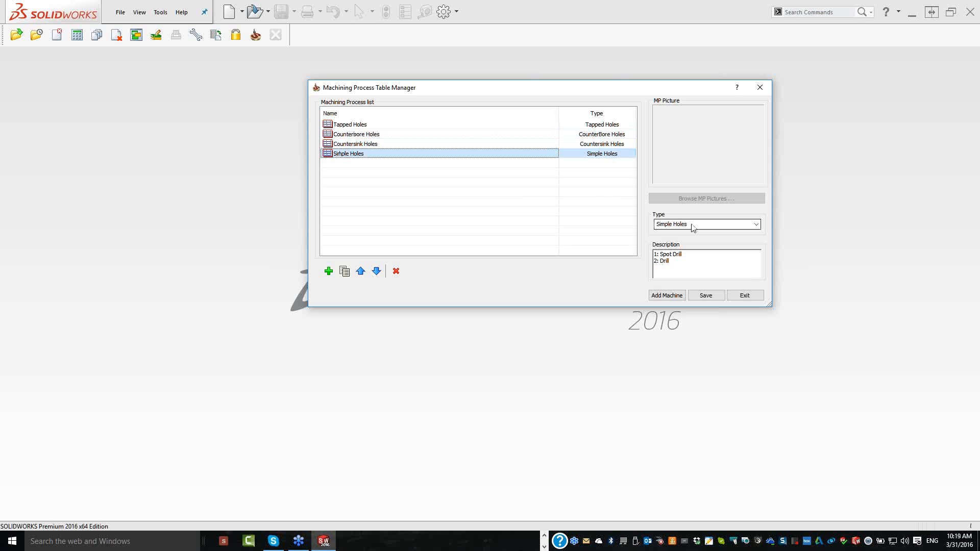
{"action": "key", "text": "Tab"}
{"action": "key", "text": "Up"}
{"action": "key", "text": "Up"}
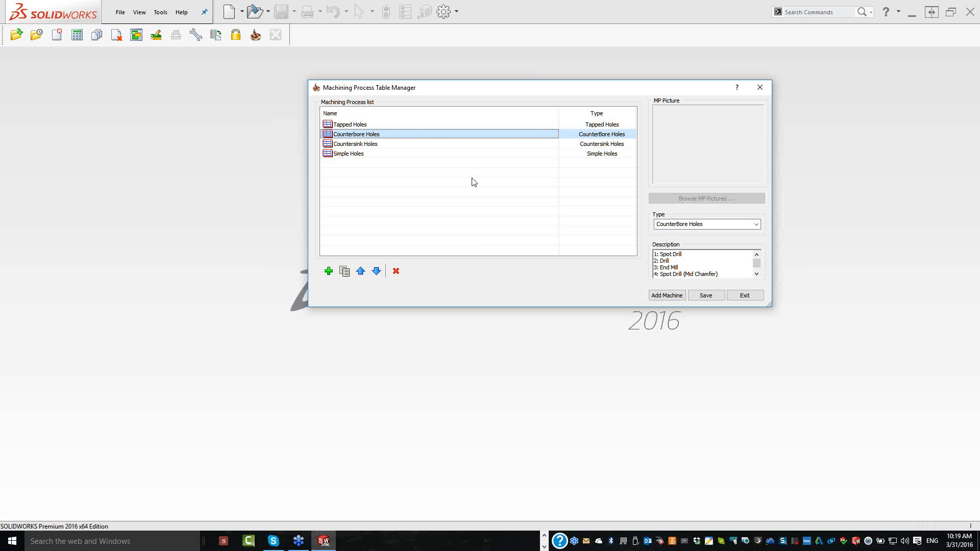
{"action": "key", "text": "ctrl+v"}
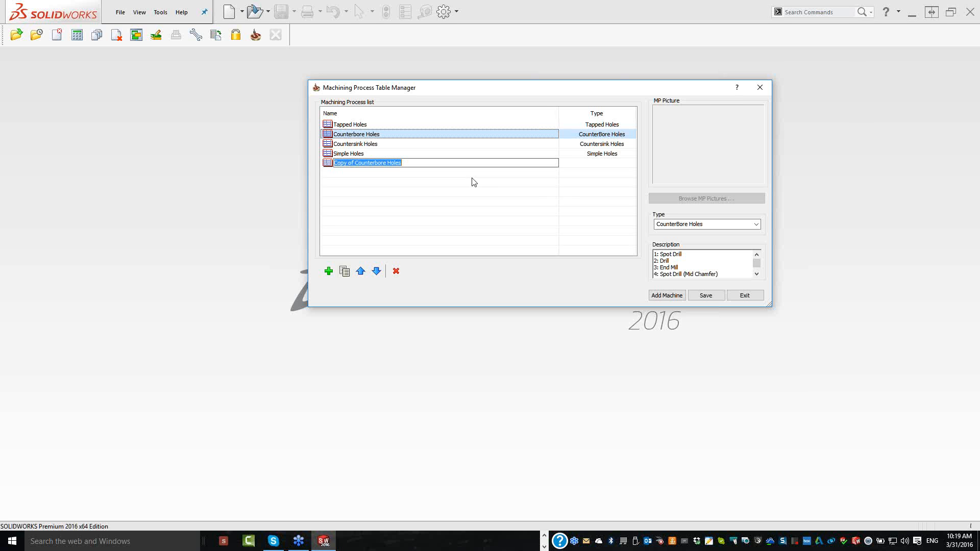
Rename the copied machining process as Counterbore Holes dep
{"action": "left_click", "coordinate": [341, 171]}
{"action": "left_click_drag", "start_coordinate": [356, 163], "coordinate": [334, 162]}
{"action": "key", "text": "Delete"}
{"action": "type", "text": "dec"}
{"action": "left_click", "coordinate": [327, 166]}
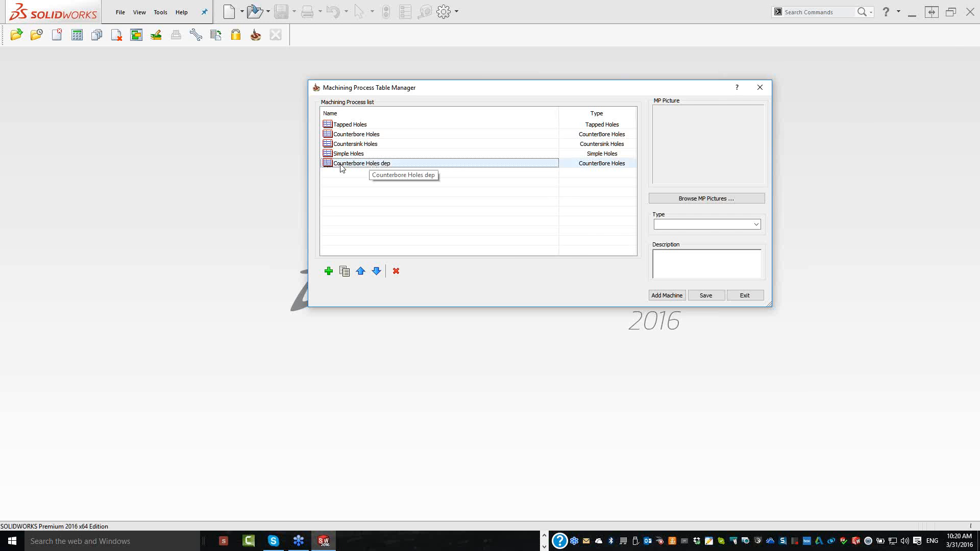
Open the CBore_Profile operation of Counterbore Holes dep and set its depth type to Constant
{"action": "double_click", "coordinate": [341, 163]}
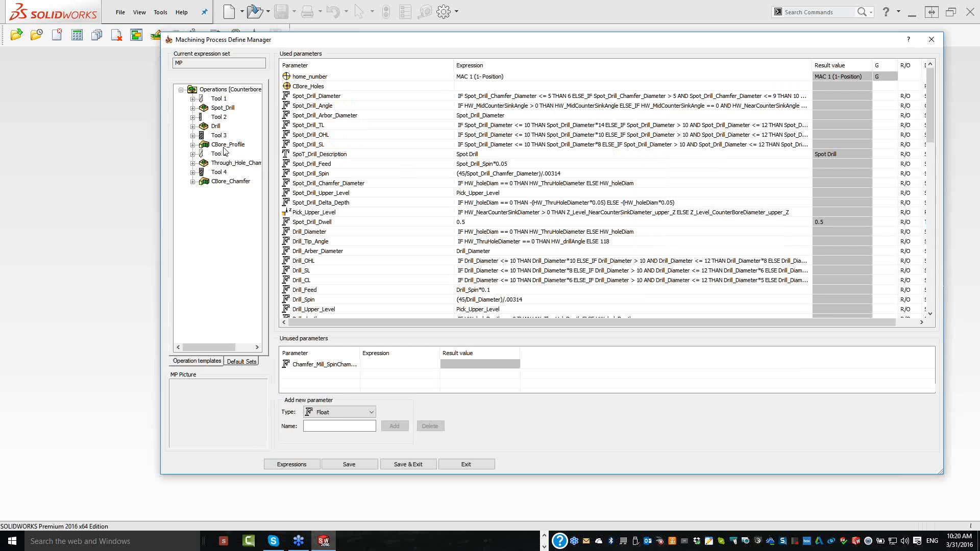
{"action": "left_click_drag", "start_coordinate": [224, 148], "coordinate": [145, 190]}
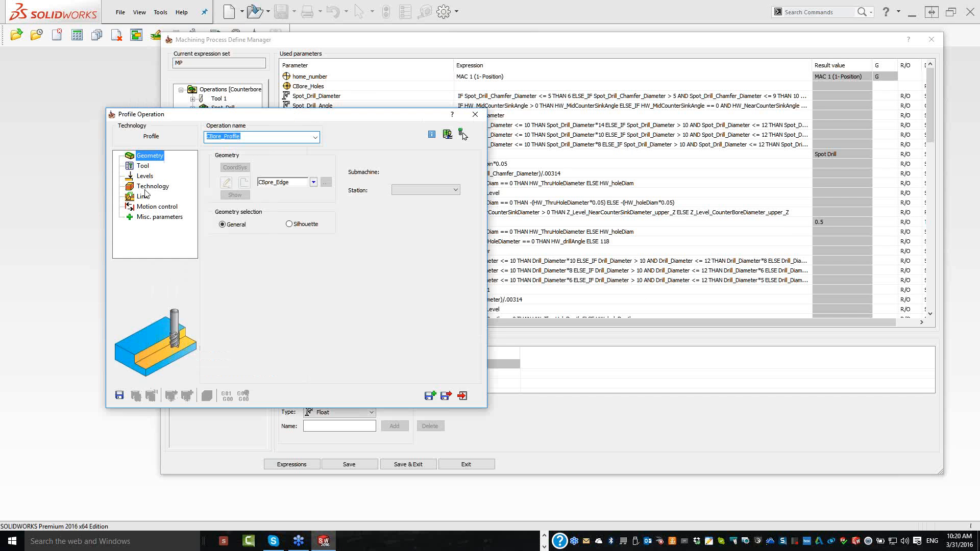
{"action": "left_click", "coordinate": [147, 187]}
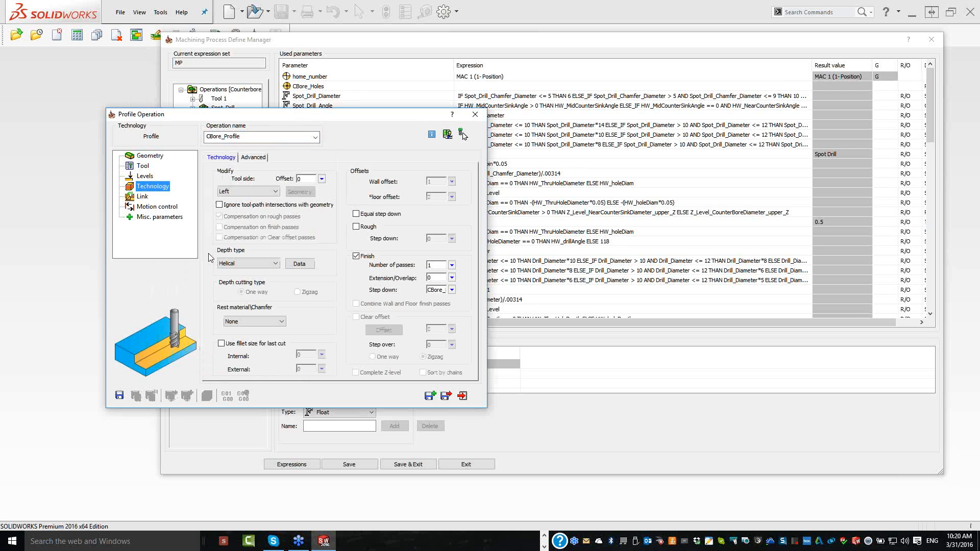
{"action": "left_click", "coordinate": [238, 264]}
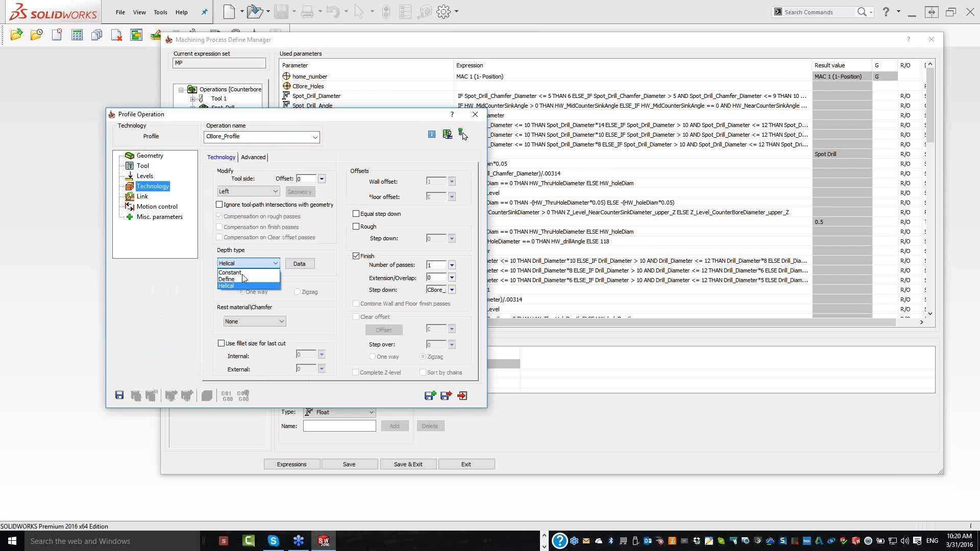
{"action": "left_click", "coordinate": [230, 273]}
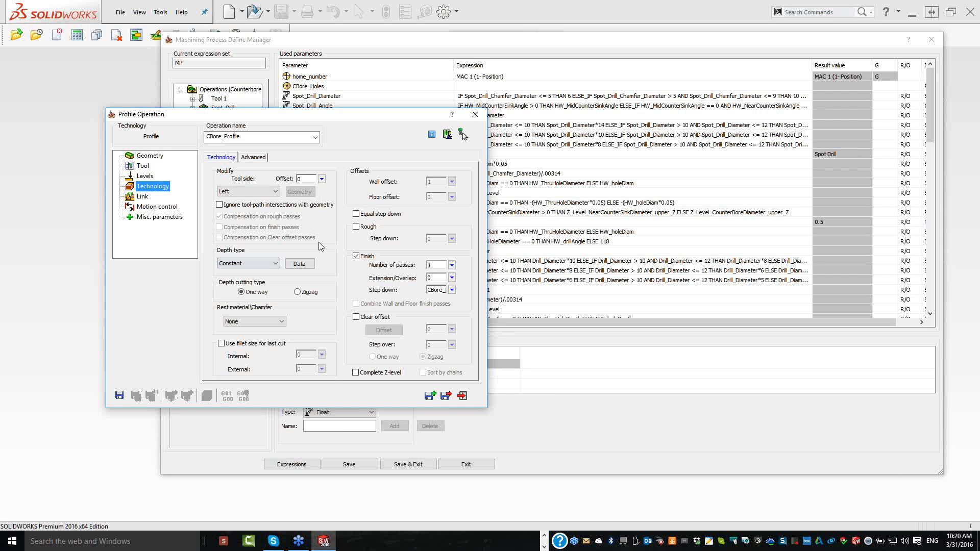
Change the finish step down parameter of CBore_Profile to CBore_Step_Down
{"action": "left_click", "coordinate": [142, 179]}
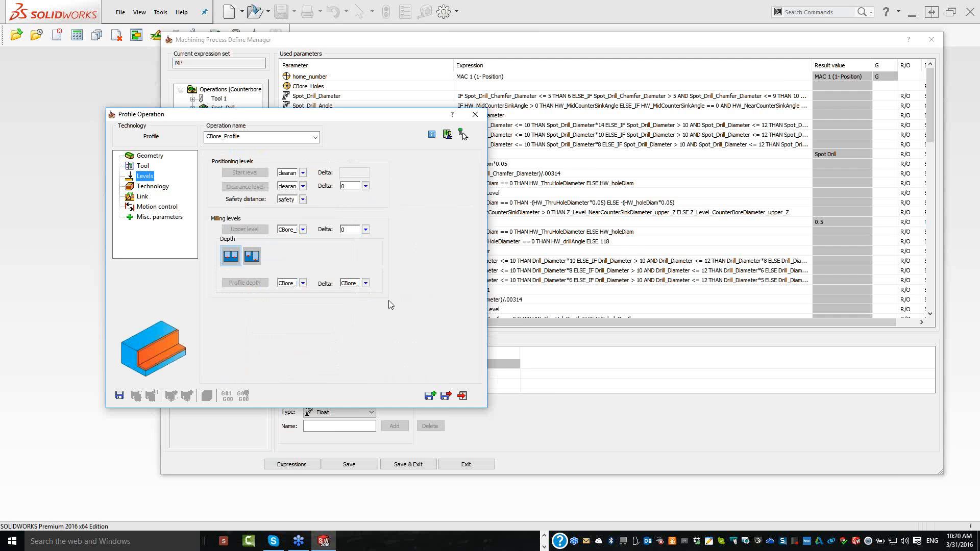
{"action": "key", "text": "Down"}
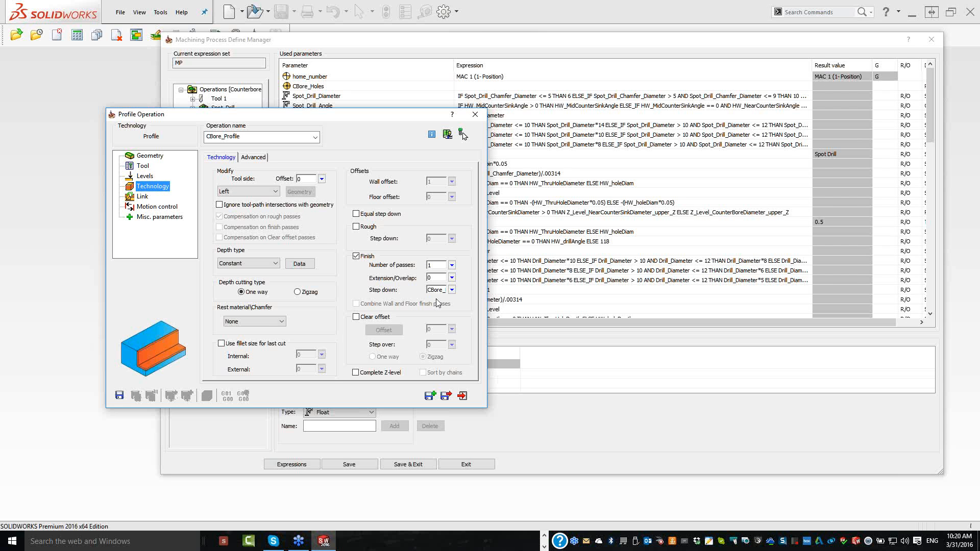
{"action": "right_click", "coordinate": [436, 299]}
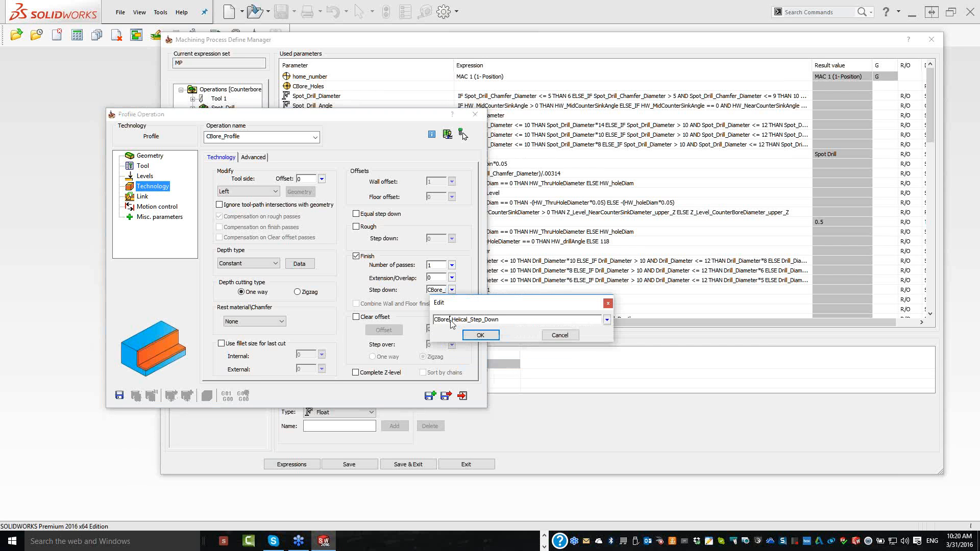
{"action": "left_click_drag", "start_coordinate": [450, 320], "coordinate": [467, 320]}
{"action": "key", "text": "BackSpace"}
{"action": "key", "text": "BackSpace"}
{"action": "left_click", "coordinate": [480, 335]}
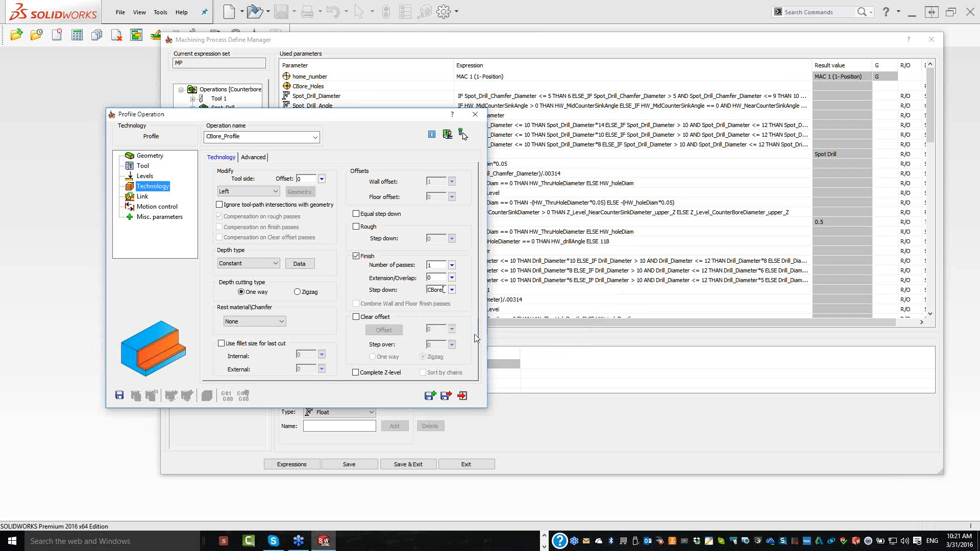
Enable roughing in CBore_Profile with the user-defined parameter CBore_Step_Down as its step down, then save and close the operation
{"action": "left_click", "coordinate": [357, 226]}
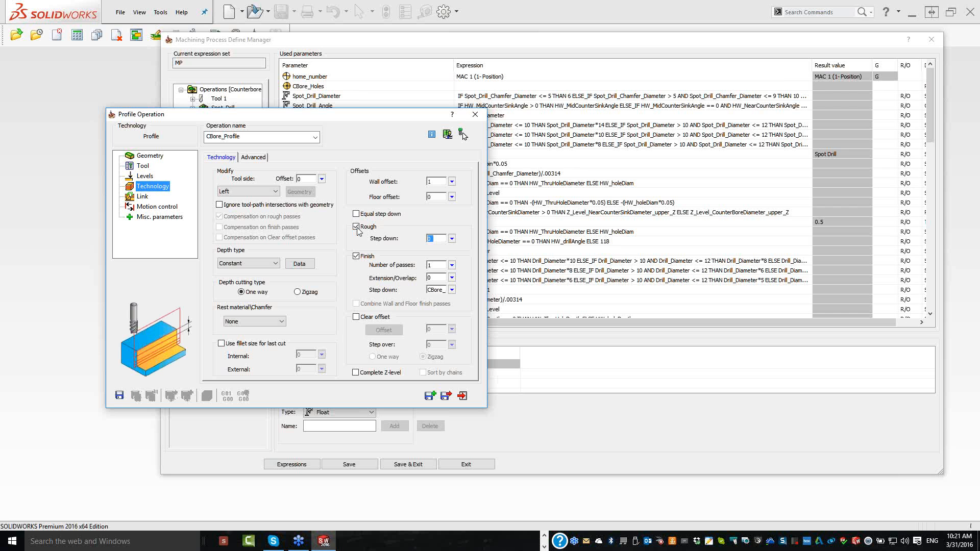
{"action": "left_click", "coordinate": [452, 238]}
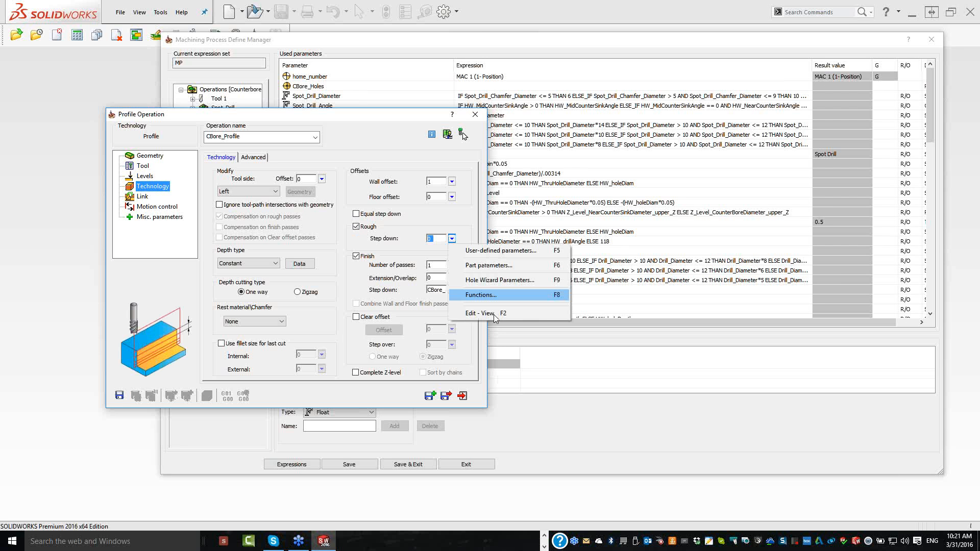
{"action": "left_click", "coordinate": [484, 314]}
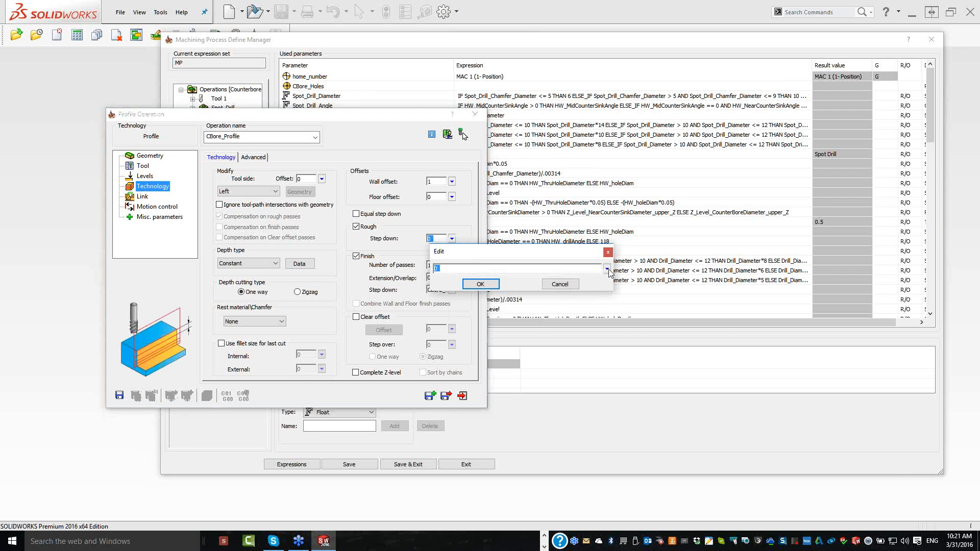
{"action": "left_click", "coordinate": [607, 268]}
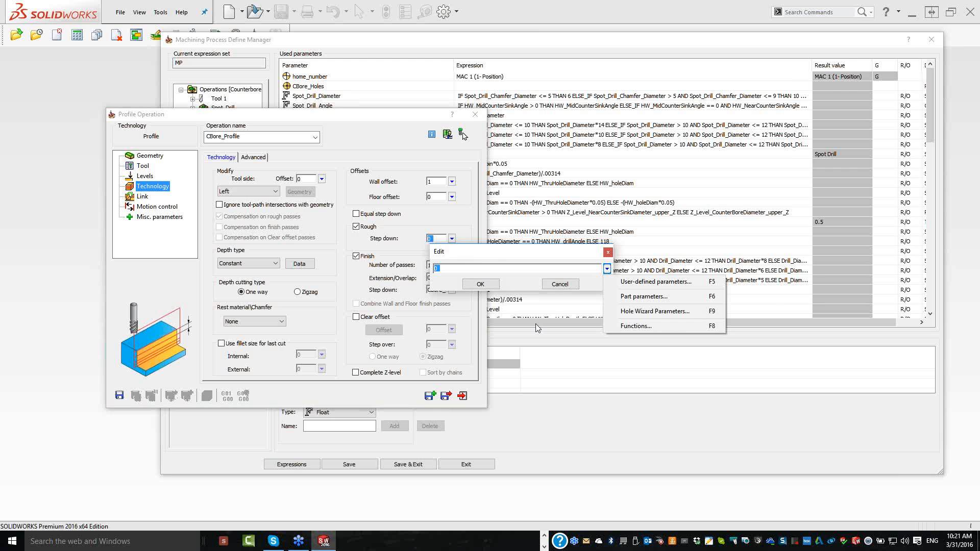
{"action": "key", "text": "F5"}
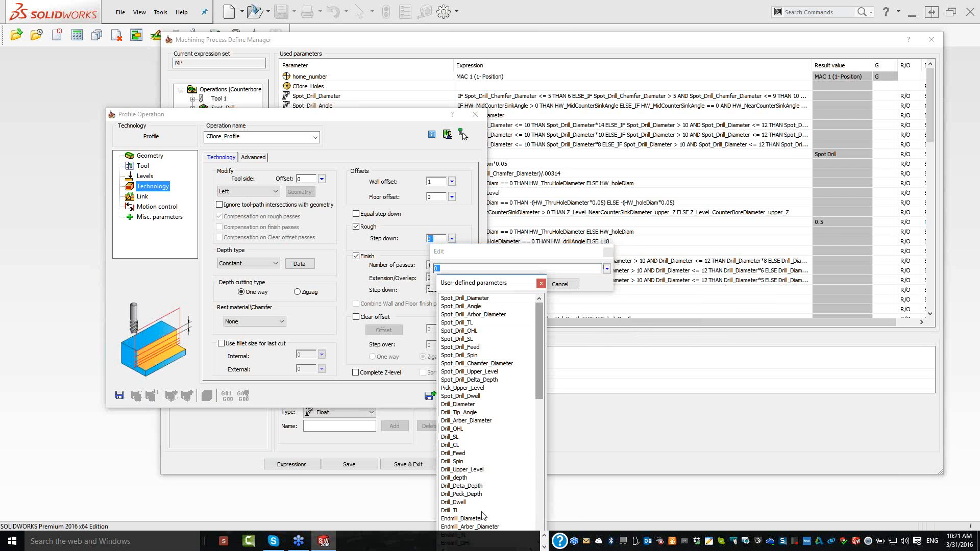
{"action": "left_click_drag", "start_coordinate": [539, 327], "coordinate": [539, 465]}
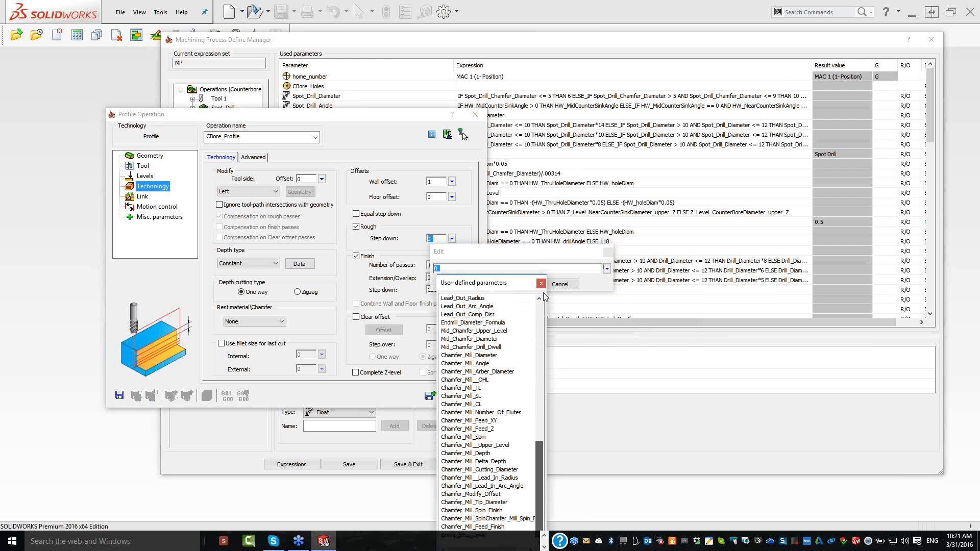
{"action": "left_click_drag", "start_coordinate": [543, 293], "coordinate": [526, 237]}
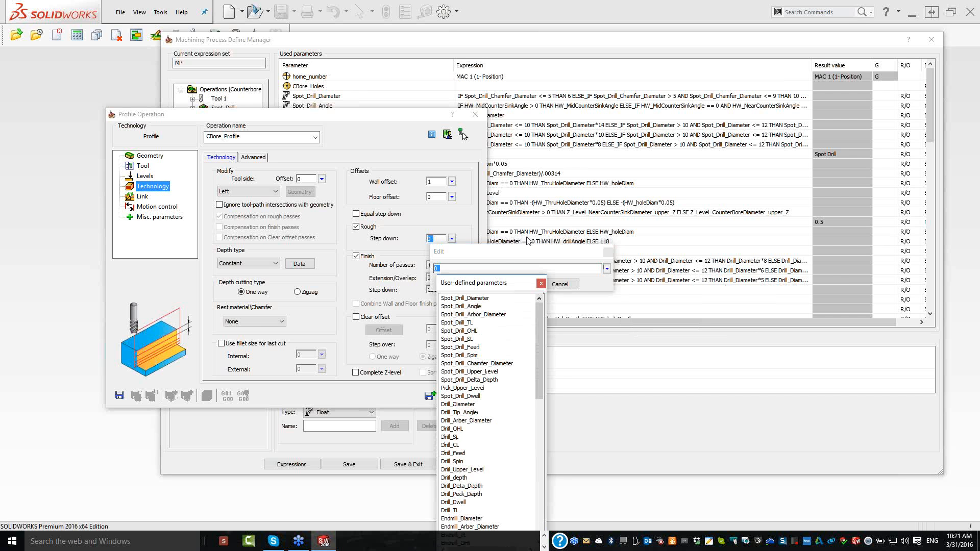
{"action": "left_click_drag", "start_coordinate": [507, 286], "coordinate": [527, 237]}
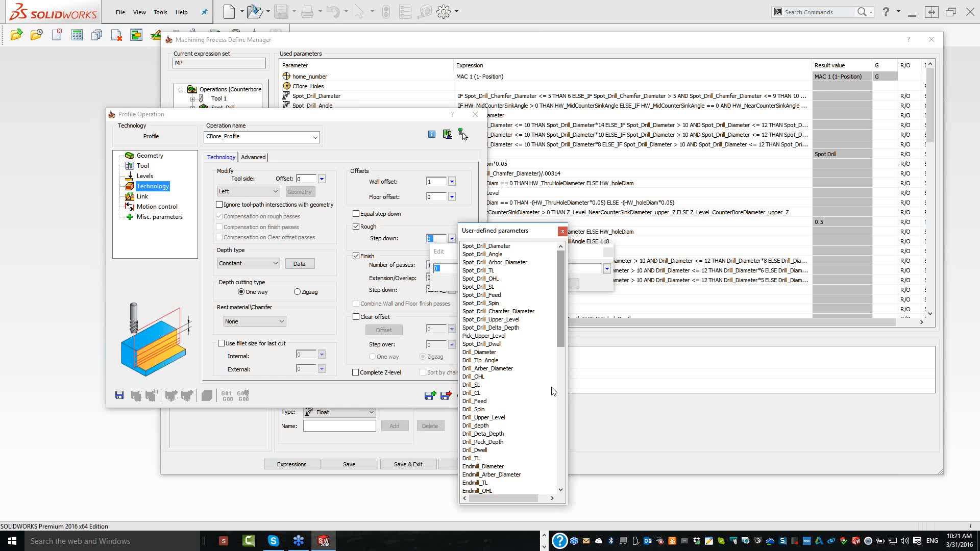
{"action": "scroll", "coordinate": [553, 391], "scroll_direction": "down", "scroll_amount": 7}
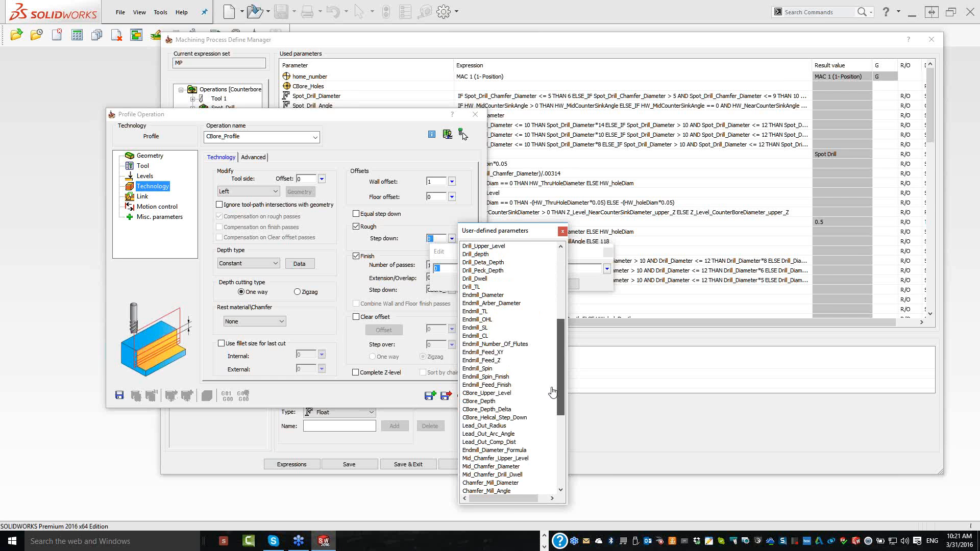
{"action": "scroll", "coordinate": [553, 391], "scroll_direction": "down", "scroll_amount": 1}
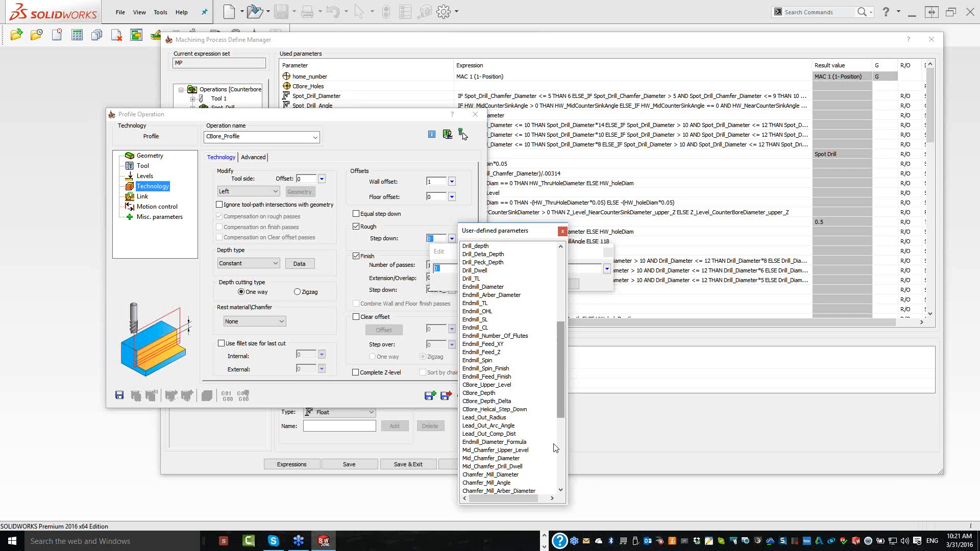
{"action": "scroll", "coordinate": [555, 448], "scroll_direction": "down", "scroll_amount": 7}
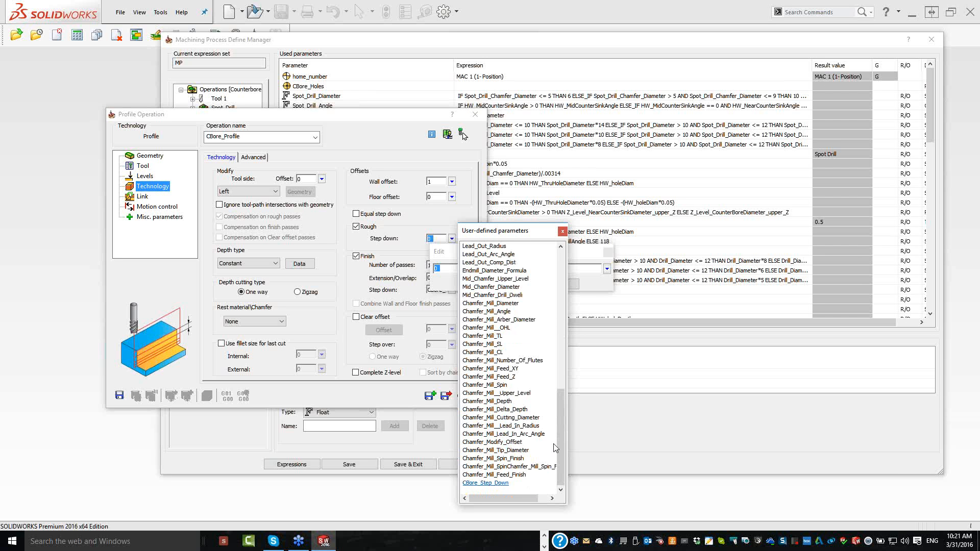
{"action": "left_click", "coordinate": [485, 483]}
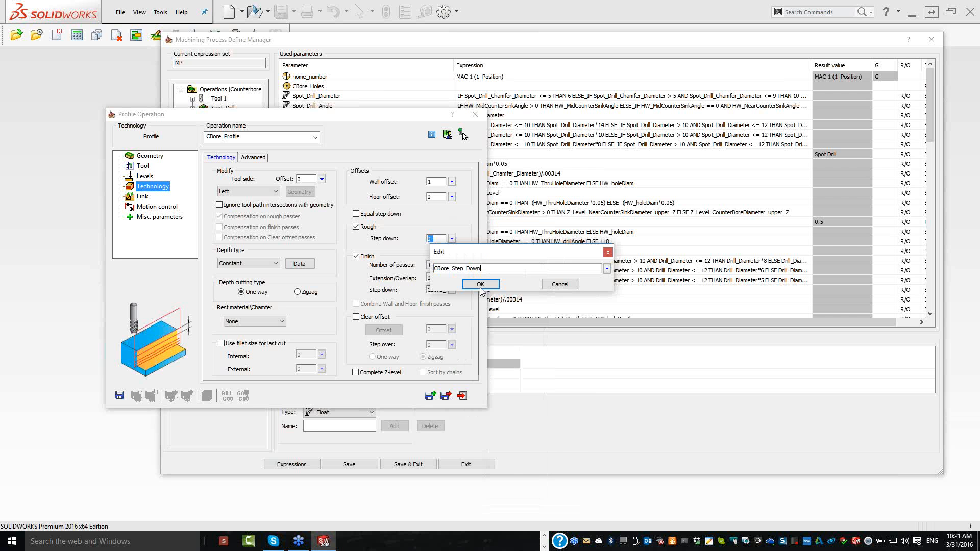
{"action": "left_click", "coordinate": [123, 394]}
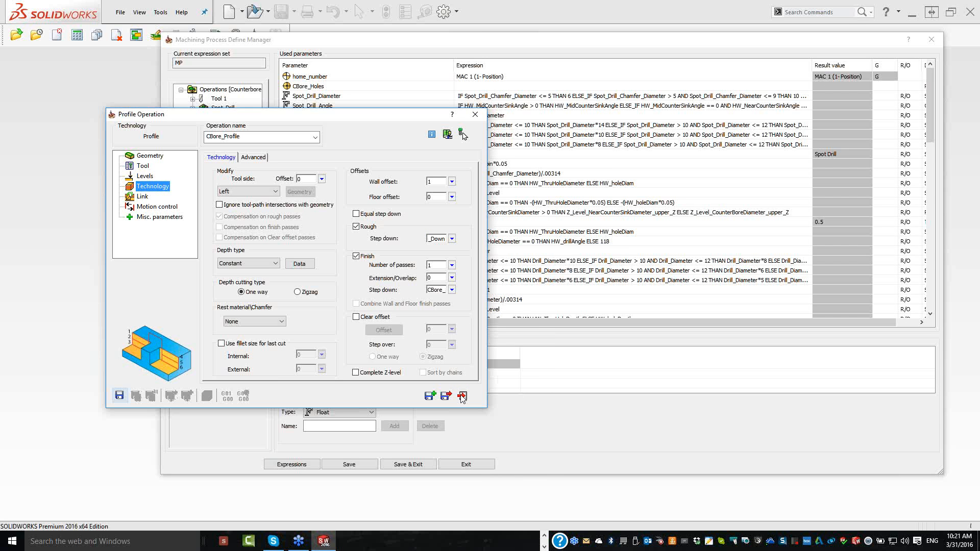
{"action": "left_click", "coordinate": [462, 396]}
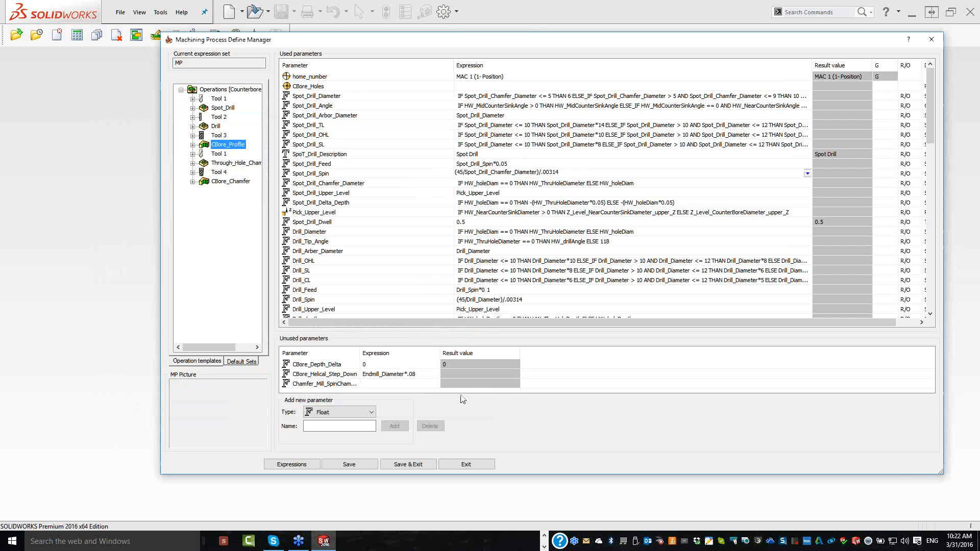
Define the expression of the CBore_Step_Down parameter as Endmill_Diameter/2
{"action": "scroll", "coordinate": [343, 198], "scroll_direction": "down", "scroll_amount": 9}
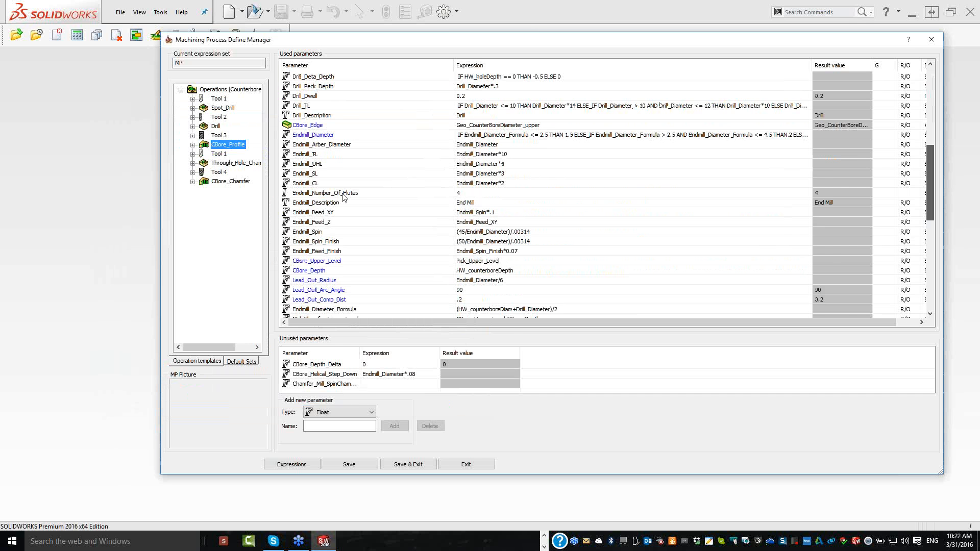
{"action": "scroll", "coordinate": [344, 197], "scroll_direction": "up", "scroll_amount": 2}
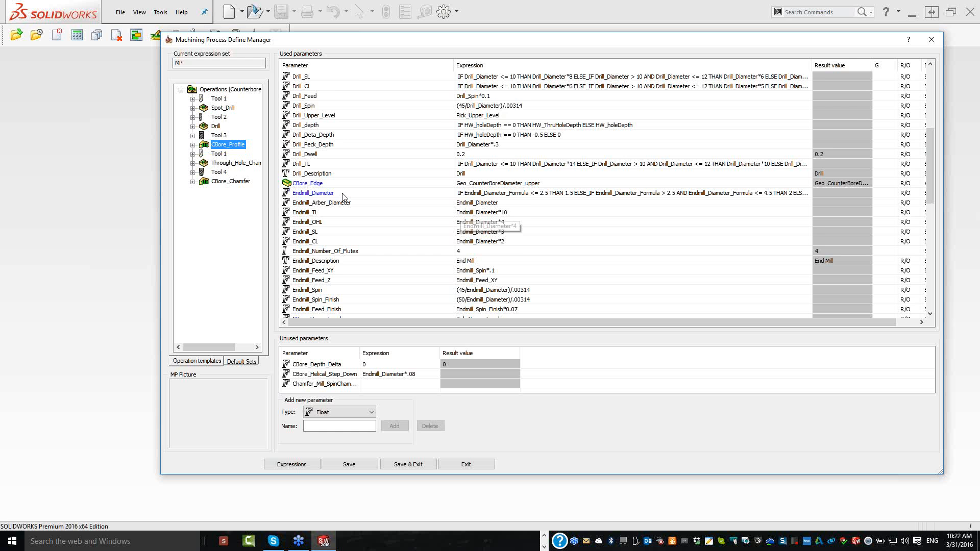
{"action": "scroll", "coordinate": [344, 198], "scroll_direction": "down", "scroll_amount": 6}
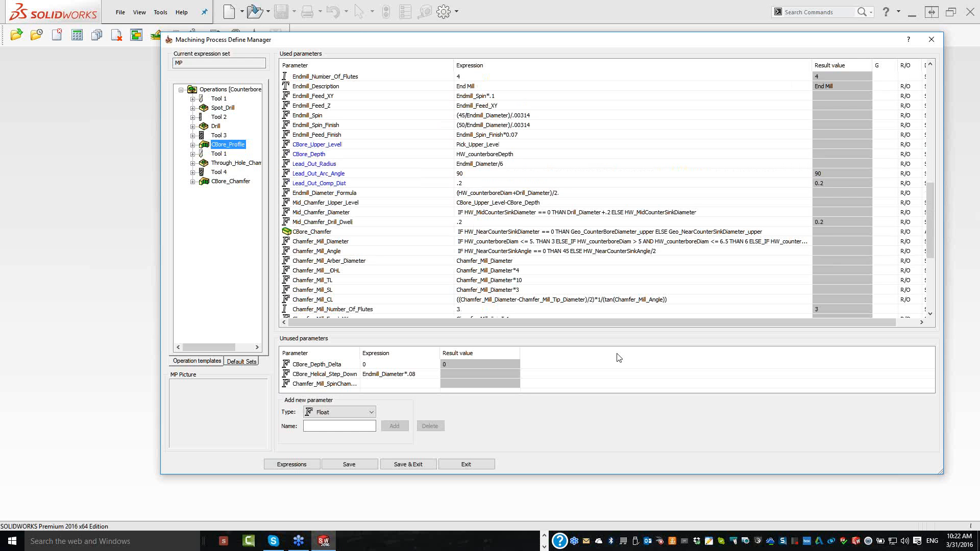
{"action": "scroll", "coordinate": [618, 357], "scroll_direction": "down", "scroll_amount": 6}
{"action": "left_click", "coordinate": [617, 309]}
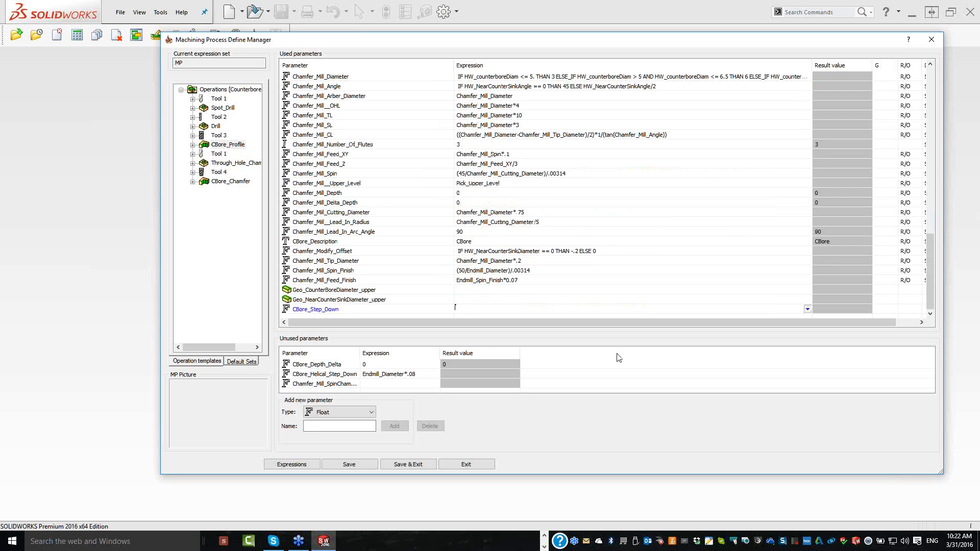
{"action": "left_click", "coordinate": [807, 308]}
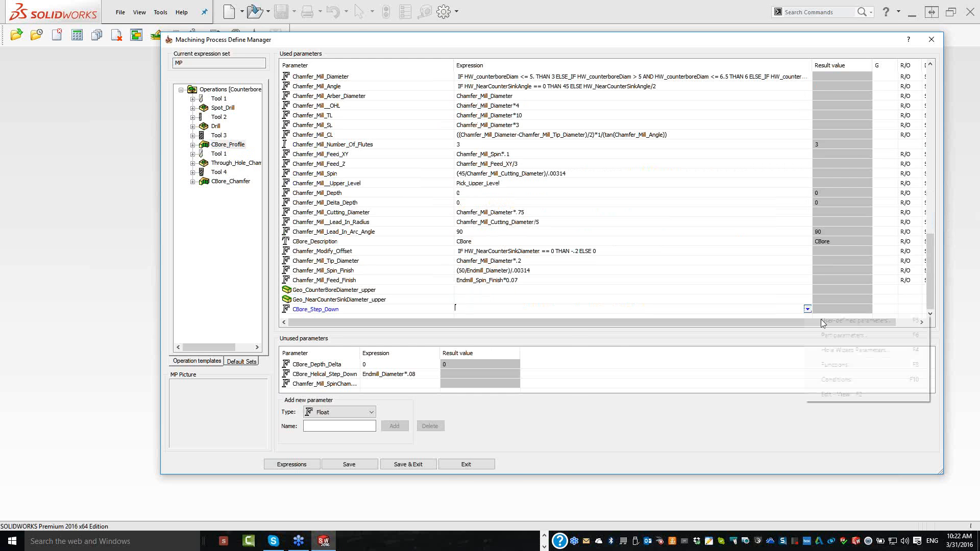
{"action": "left_click", "coordinate": [822, 321]}
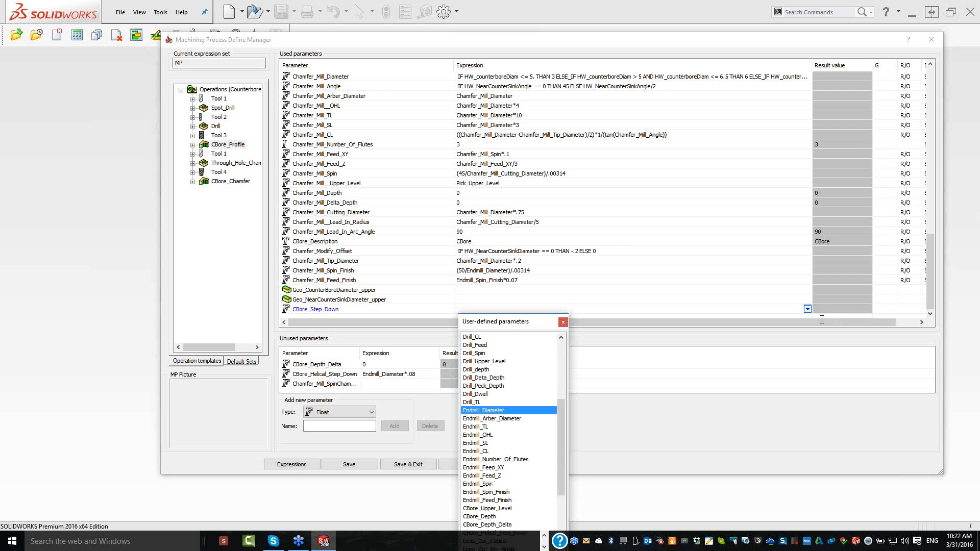
{"action": "key", "text": "Return"}
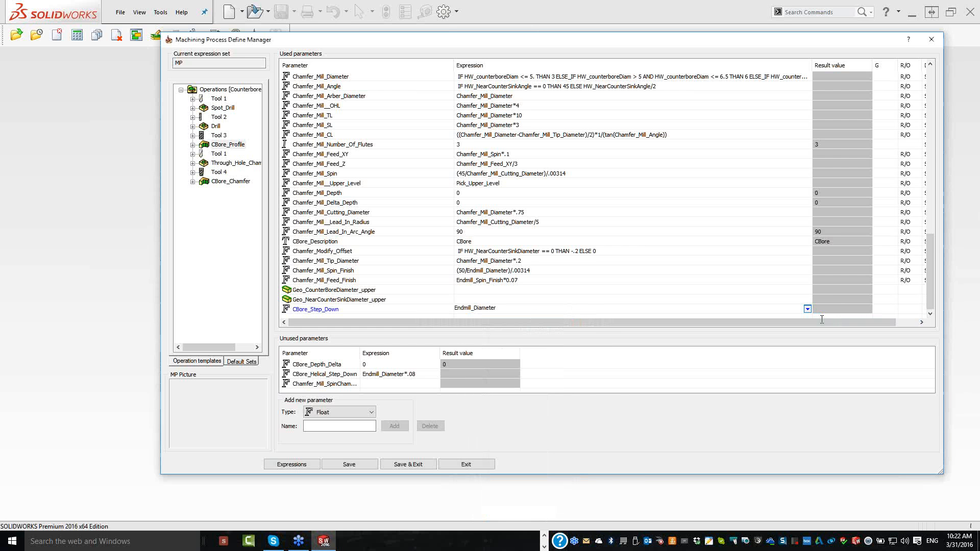
{"action": "type", "text": "/"}
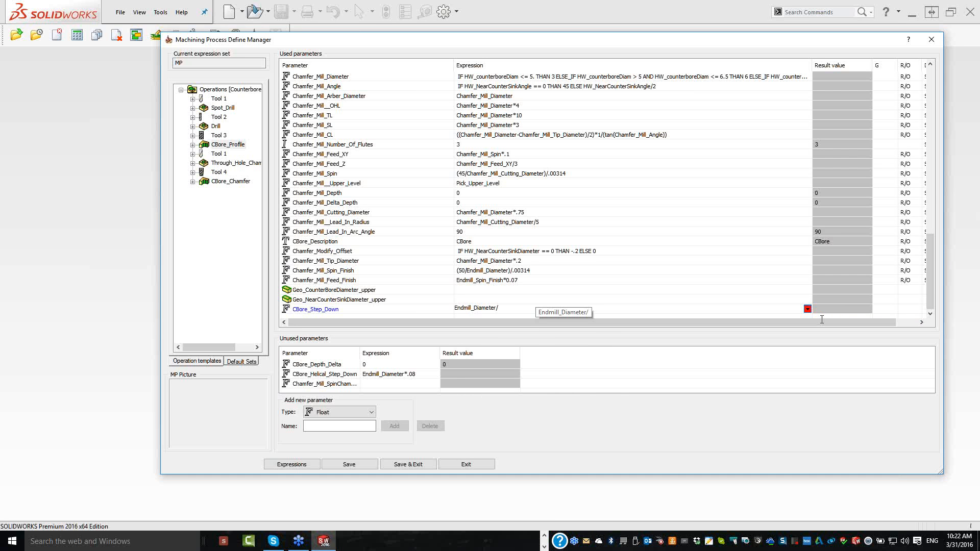
{"action": "type", "text": "2"}
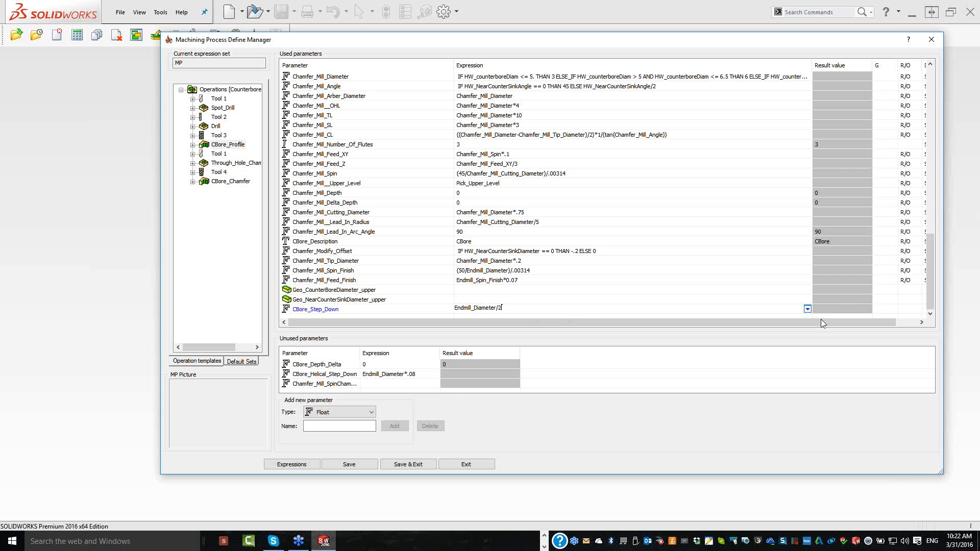
{"action": "key", "text": "Return"}
Set CBore_Profile's lead-in to Arc starting from the center of the circle geometry, and save the machining process table
{"action": "double_click", "coordinate": [206, 146]}
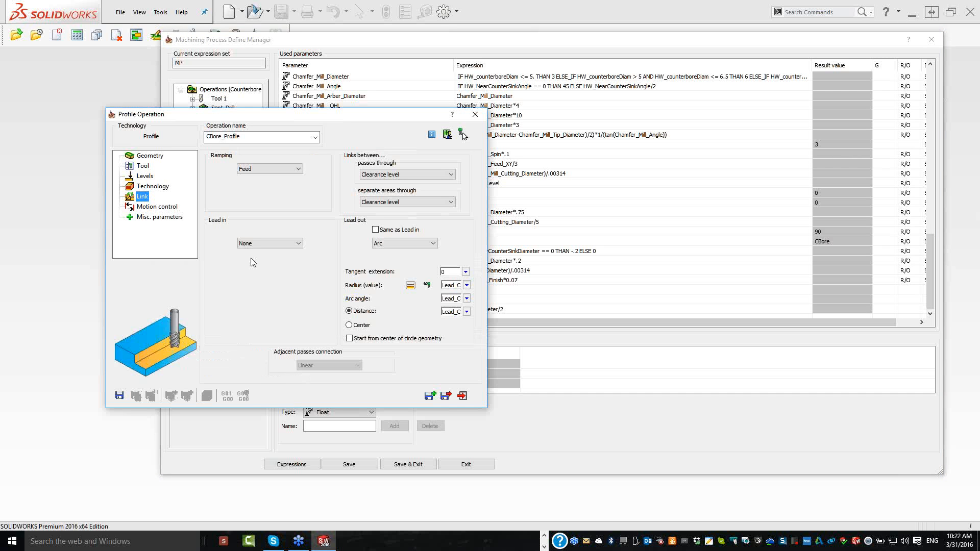
{"action": "left_click", "coordinate": [251, 243]}
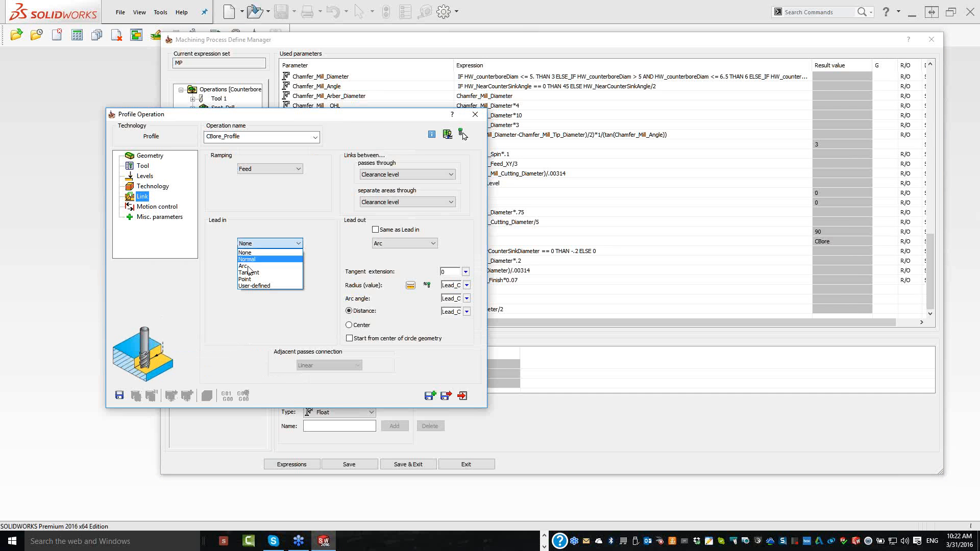
{"action": "left_click", "coordinate": [244, 266]}
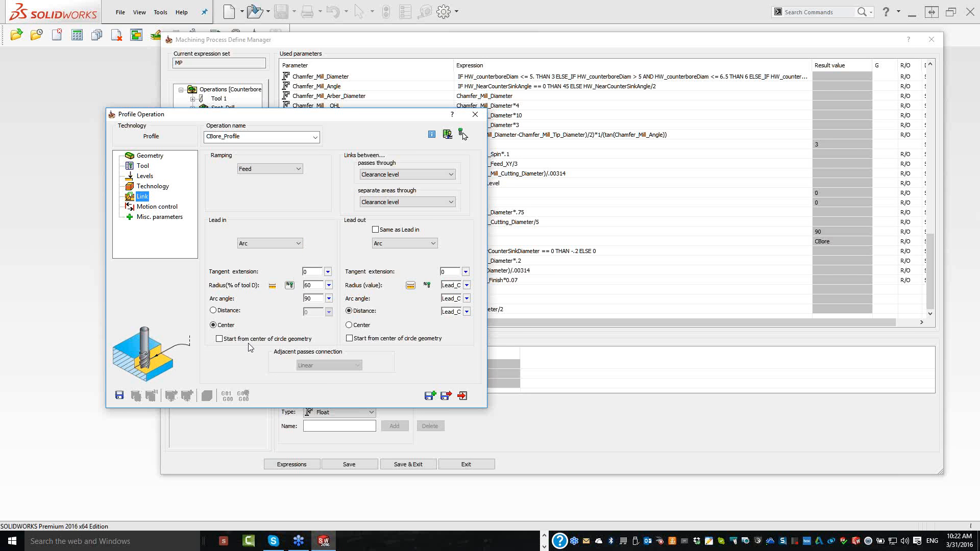
{"action": "left_click", "coordinate": [219, 338]}
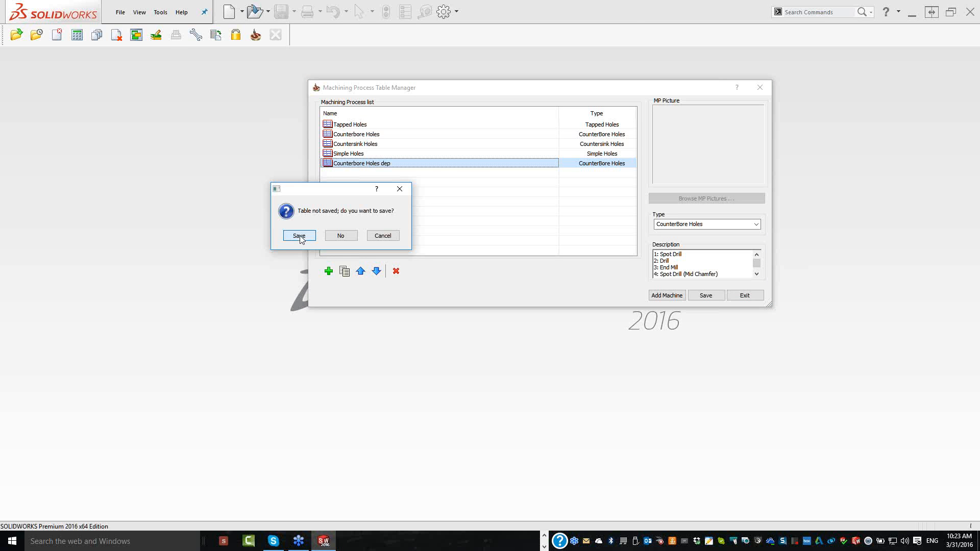
{"action": "left_click", "coordinate": [299, 236]}
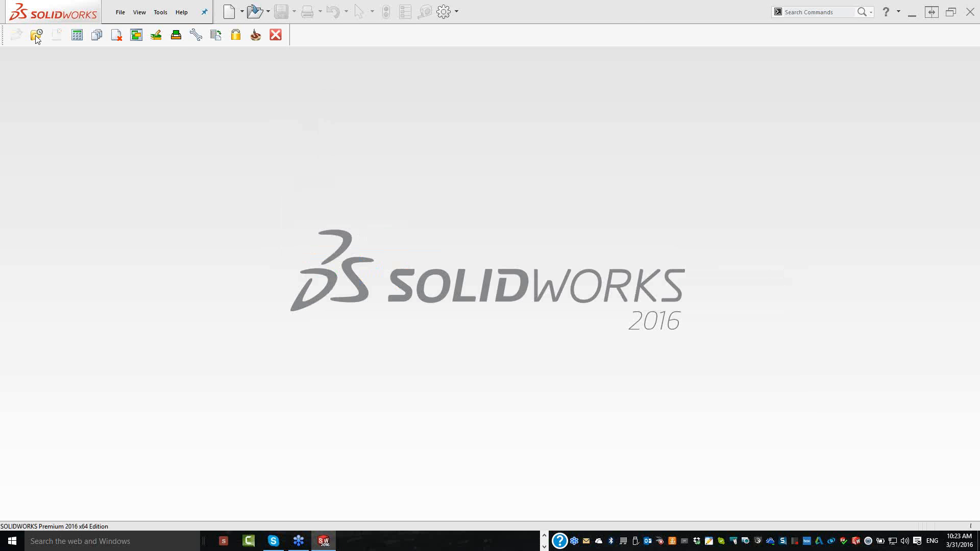
Open the recent part 04 ELECT_BULKHEAD_MISSLE and apply the Counterbore Holes dep process to the M16 socket head counterbore holes with their pattern
{"action": "left_click", "coordinate": [36, 36]}
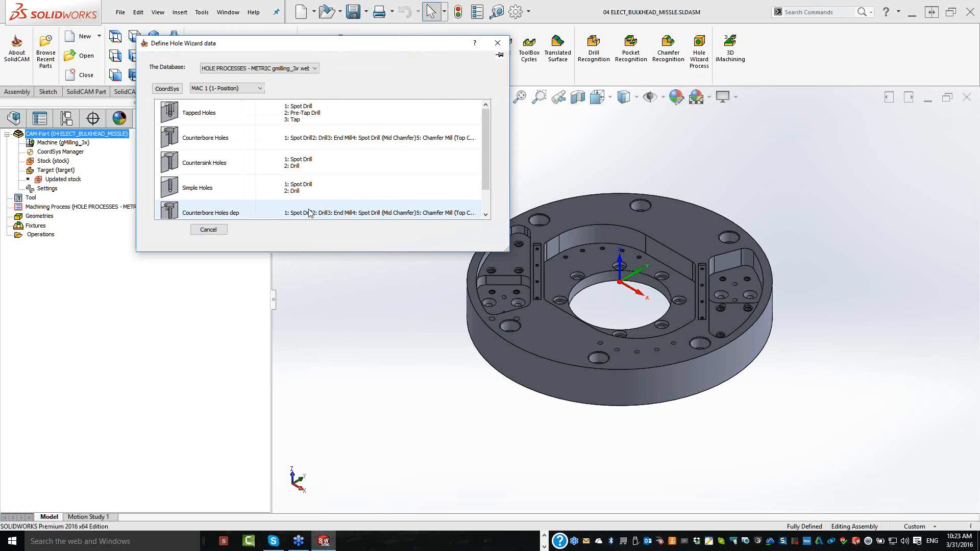
{"action": "scroll", "coordinate": [245, 197], "scroll_direction": "down", "scroll_amount": 1}
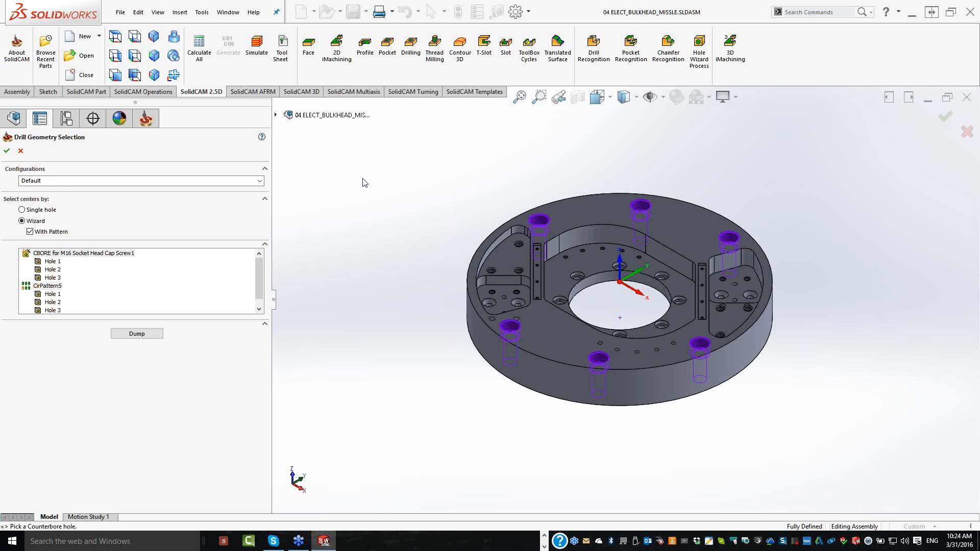
{"action": "key", "text": "Return"}
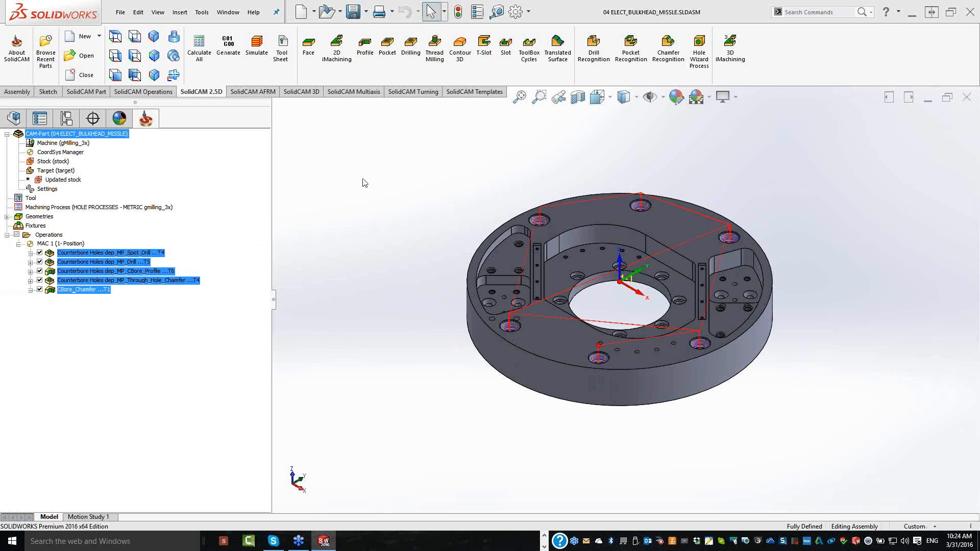
Examine the technology settings of the generated Counterbore Holes dep CBore_Profile operation, then close it
{"action": "left_click", "coordinate": [111, 272]}
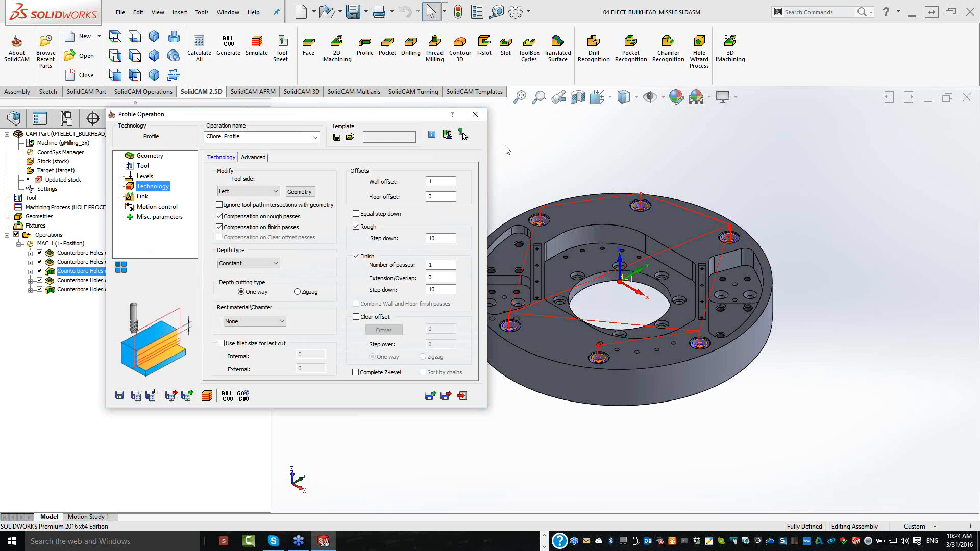
{"action": "key", "text": "Escape"}
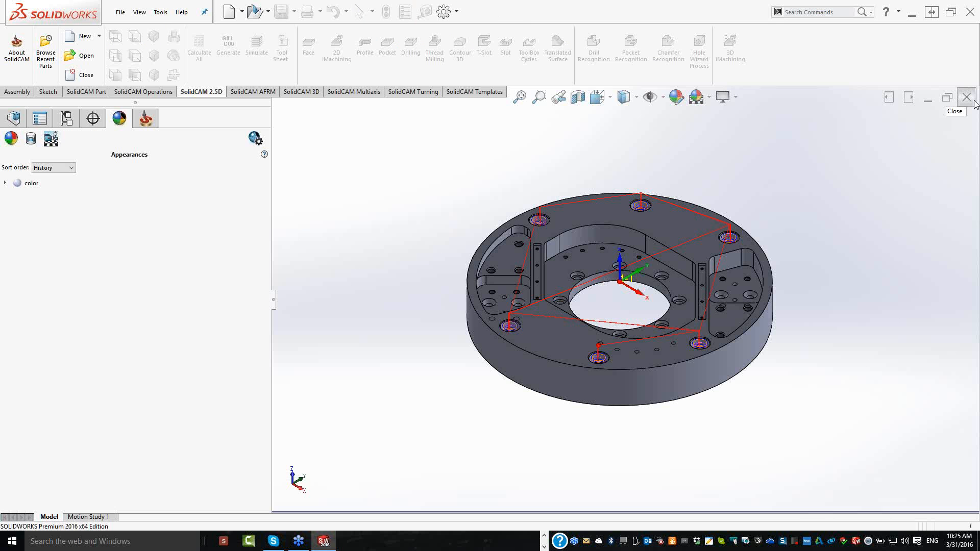
Open the hole wizard database HOLE PROCESSES - METRIC gmilling_3x web and its Countersink Holes process
{"action": "left_click", "coordinate": [160, 12]}
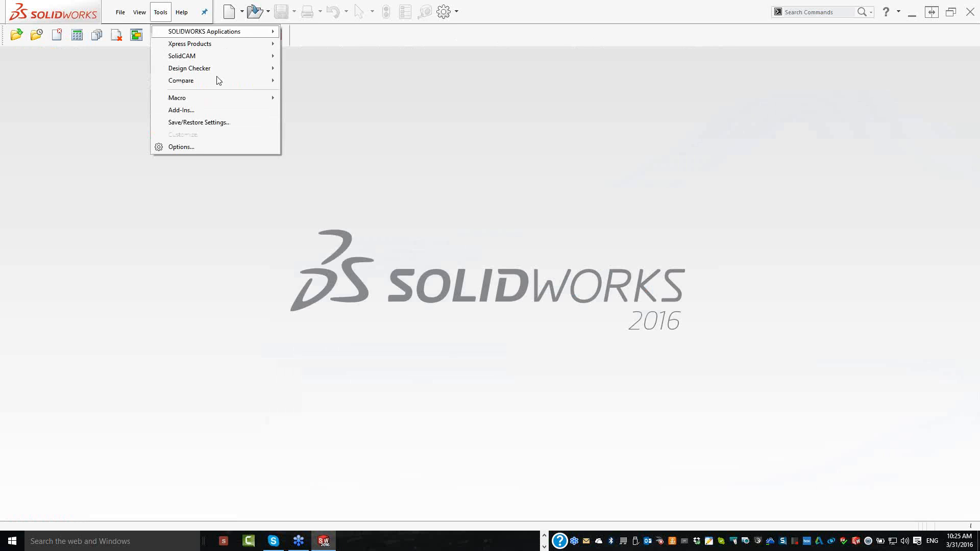
{"action": "left_click", "coordinate": [204, 56]}
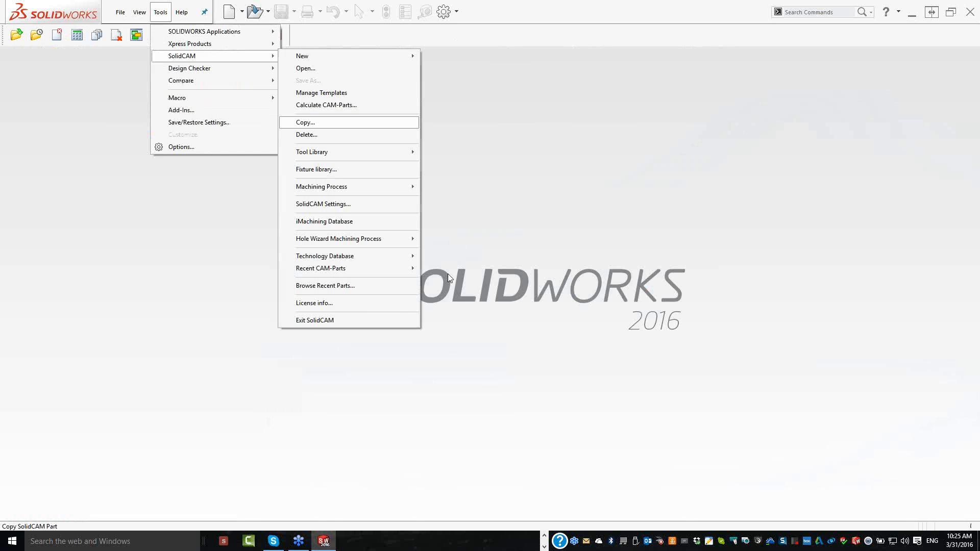
{"action": "mouse_move", "coordinate": [448, 273]}
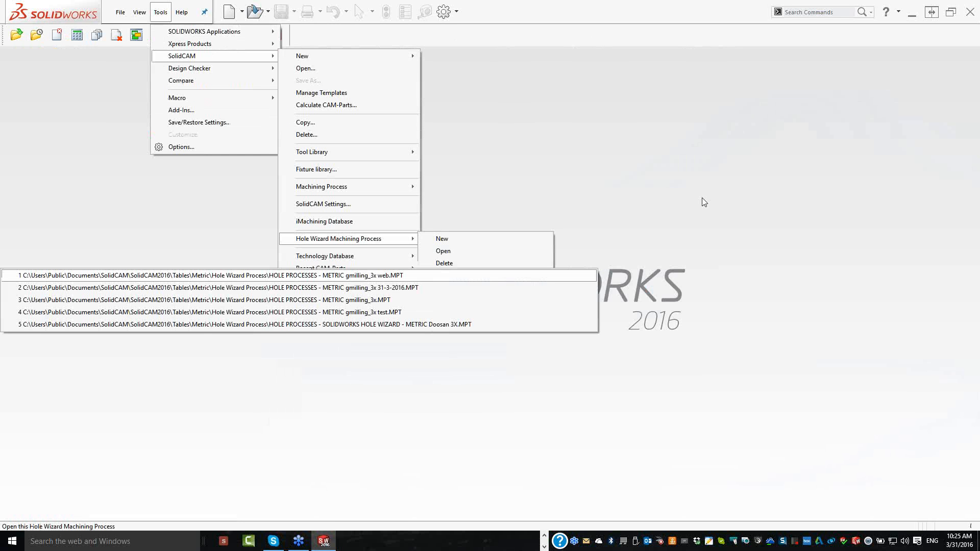
{"action": "key", "text": "Return"}
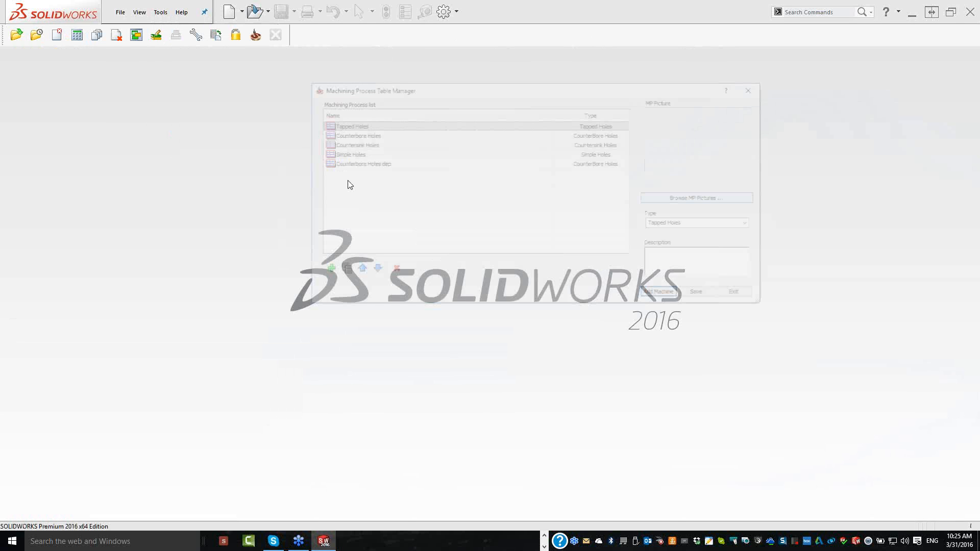
{"action": "double_click", "coordinate": [351, 144]}
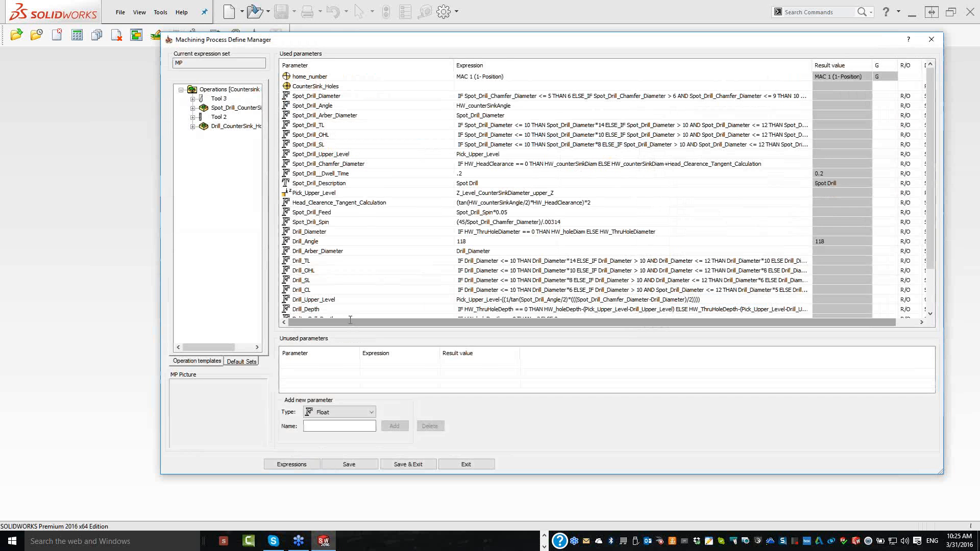
Browse the Hole Wizard parameters available for the Drill_Diameter expression of the Countersink Holes process
{"action": "left_click", "coordinate": [769, 232]}
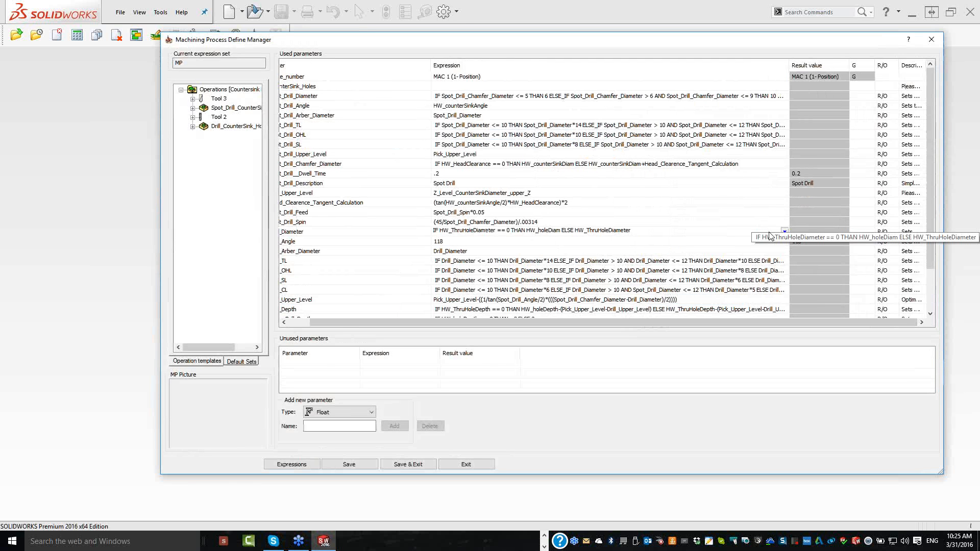
{"action": "left_click", "coordinate": [785, 231]}
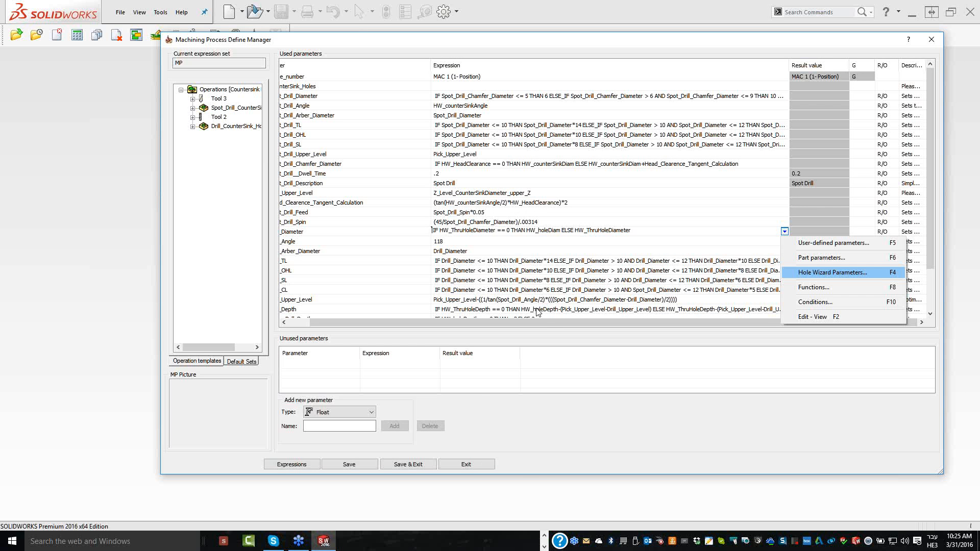
{"action": "key", "text": "Return"}
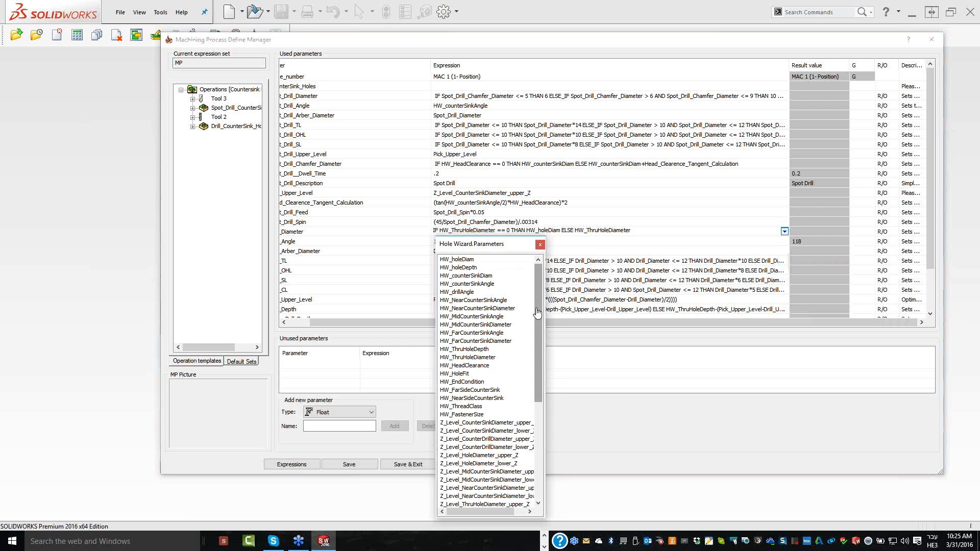
{"action": "left_click_drag", "start_coordinate": [537, 313], "coordinate": [478, 462]}
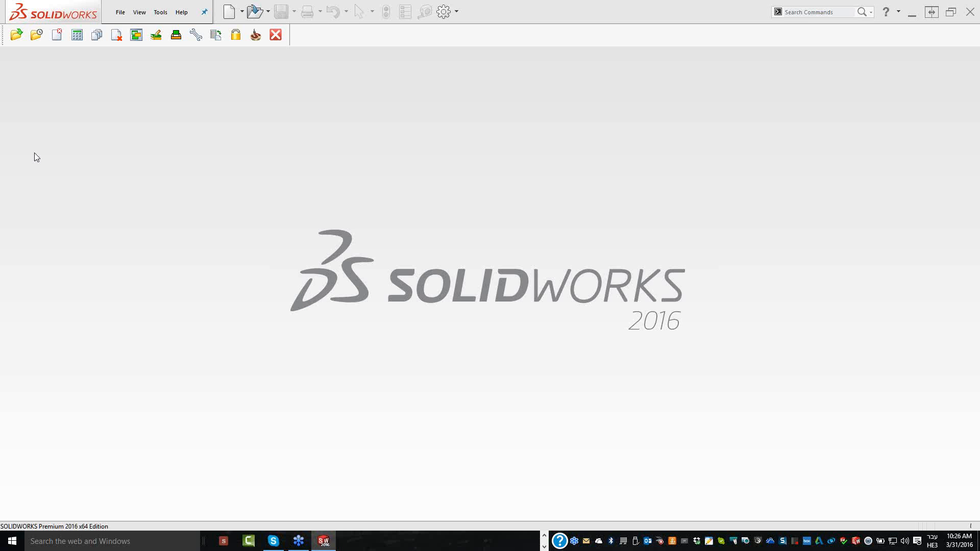
Open the recent part 03 FACE GEOMETRY-8 and start its Hole Wizard Process
{"action": "key", "text": "r"}
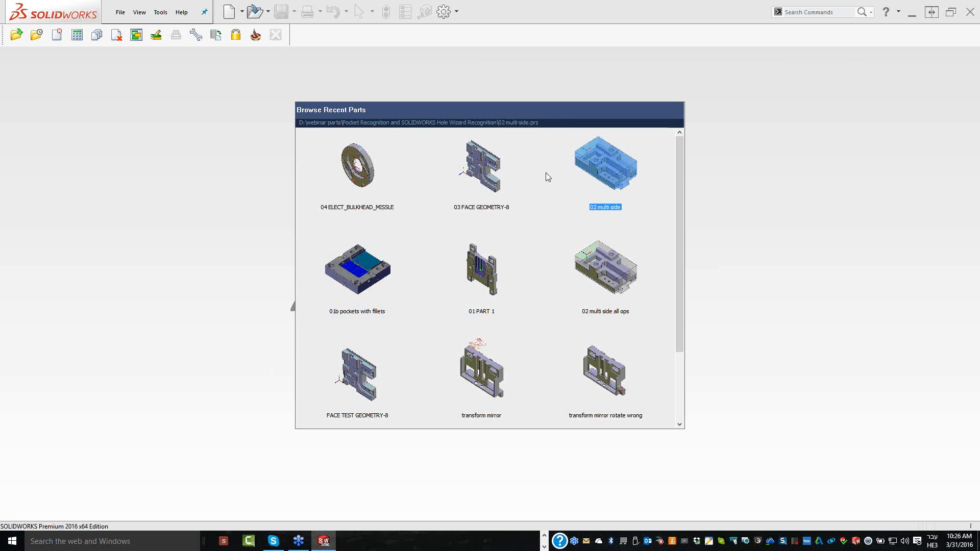
{"action": "double_click", "coordinate": [483, 173]}
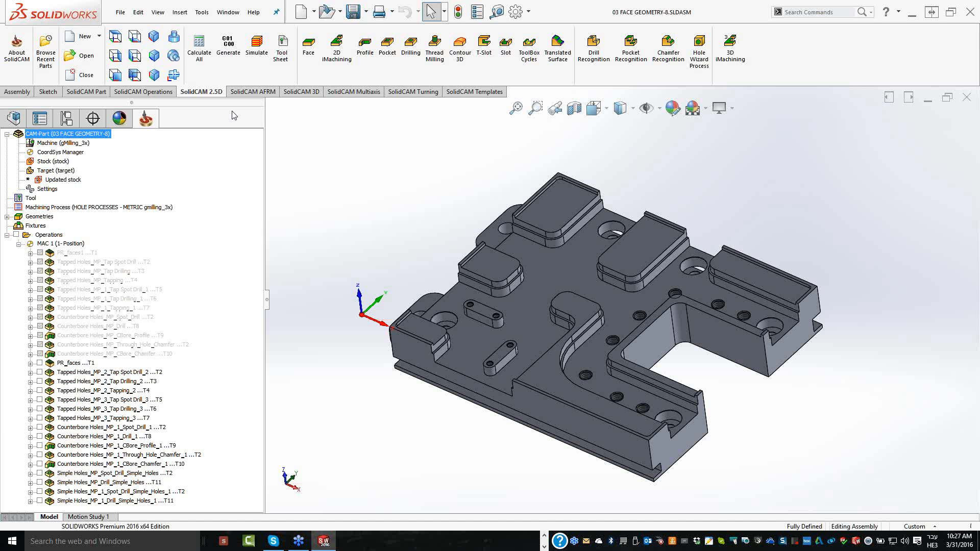
{"action": "left_click", "coordinate": [703, 45]}
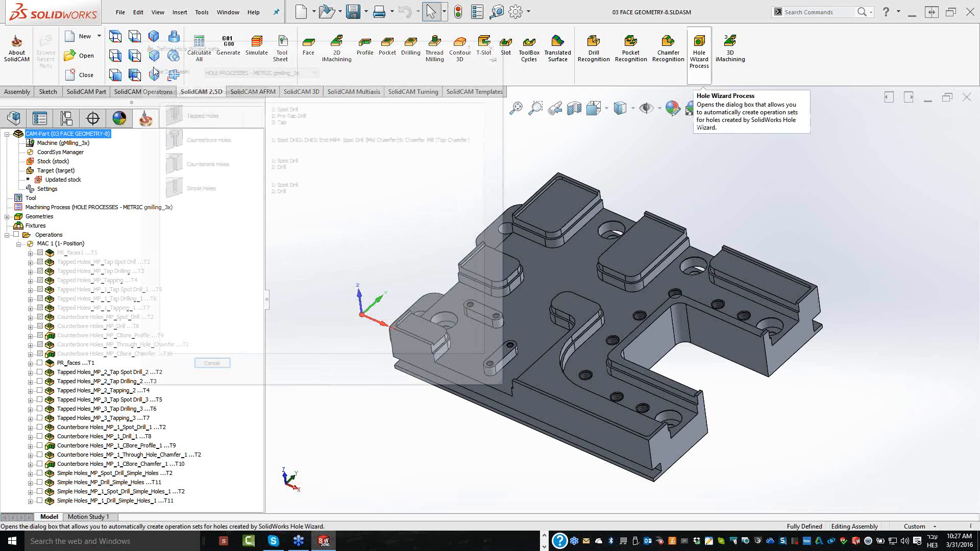